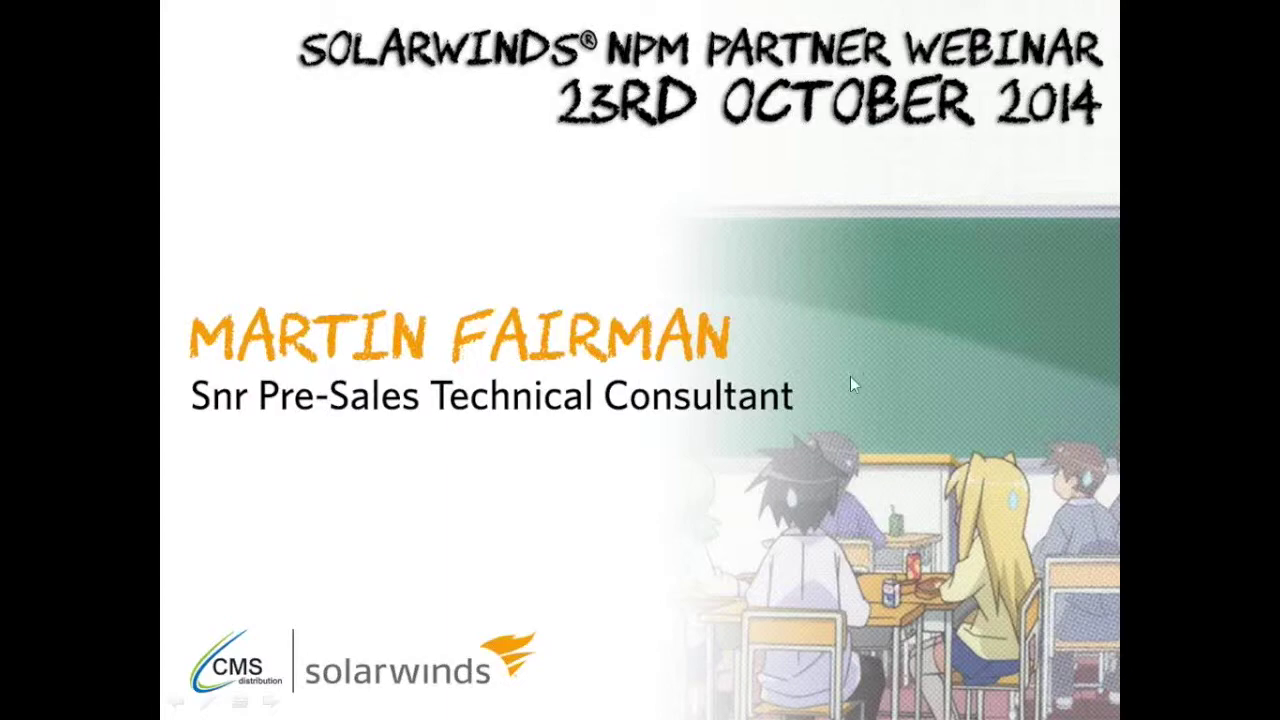
# Step: Switch to Chrome, view the Orion demo's NPM Summary, and examine the failover architecture diagram on the Orion Scalability Engines page
pyautogui.hotkey('alt', 'Tab')
pyautogui.click(455, 11)
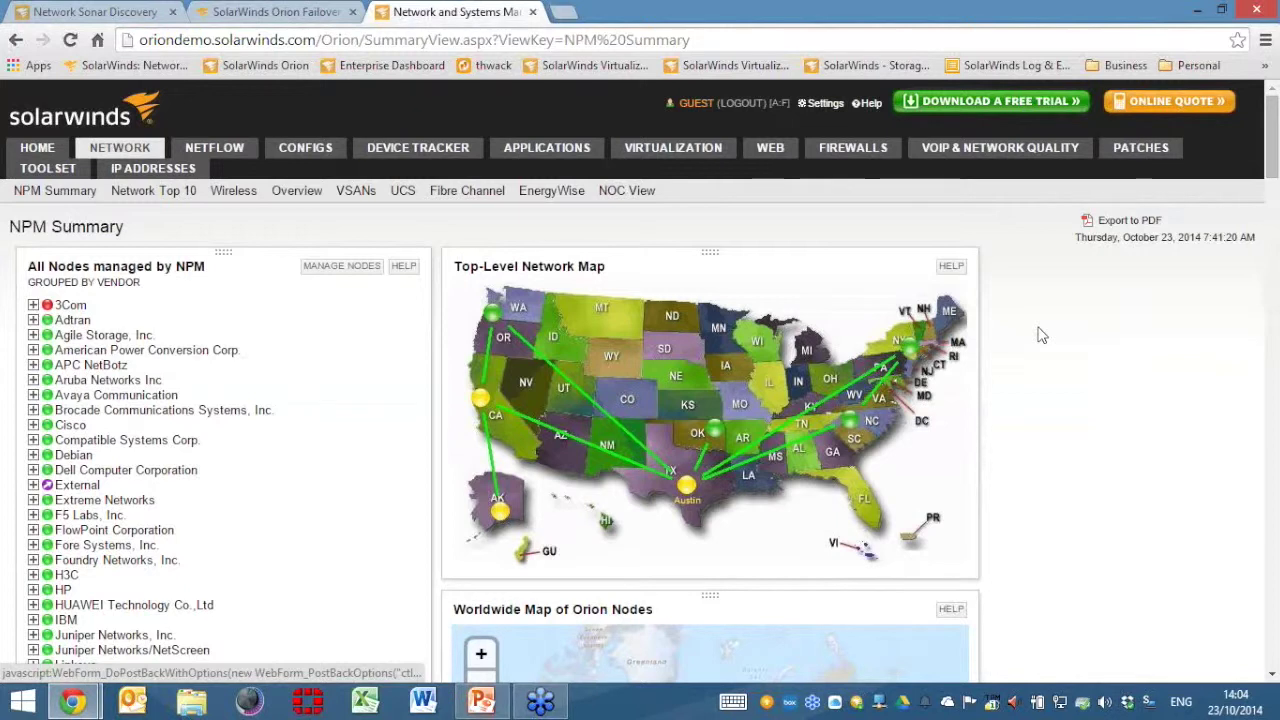
pyautogui.click(265, 12)
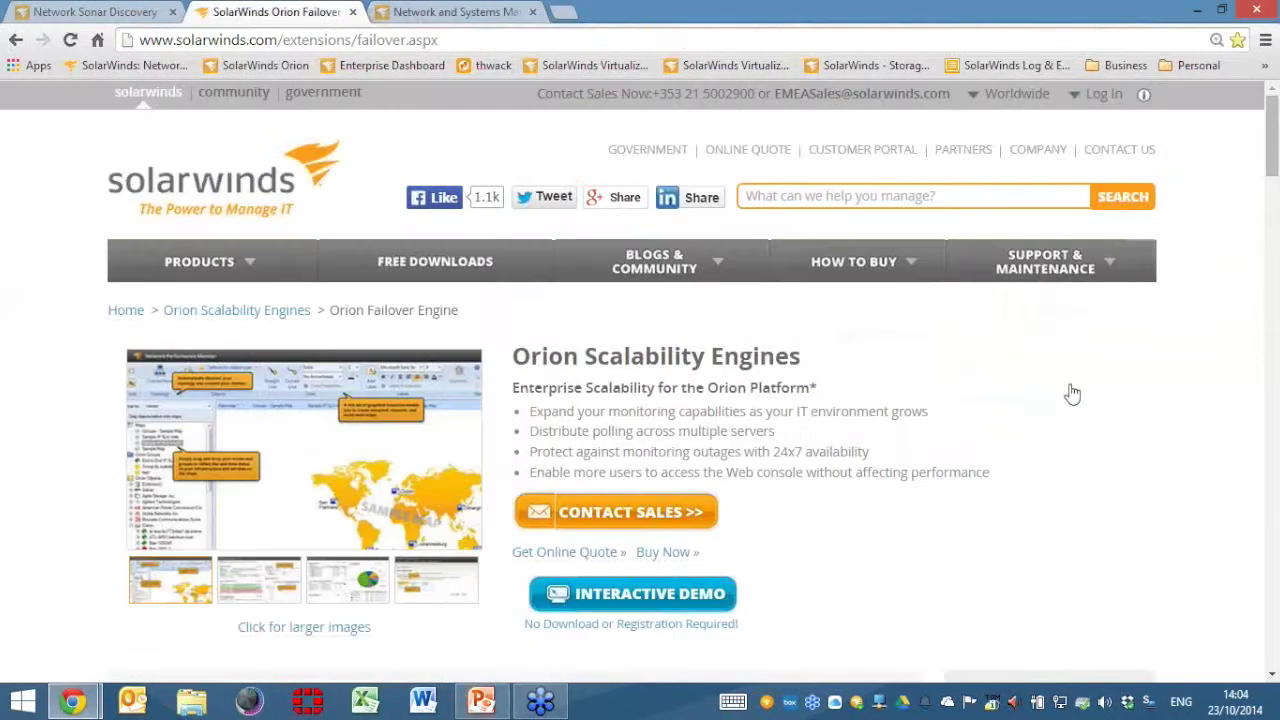
pyautogui.scroll(-1, 1268, 242)
pyautogui.scroll(-7, 1268, 250)
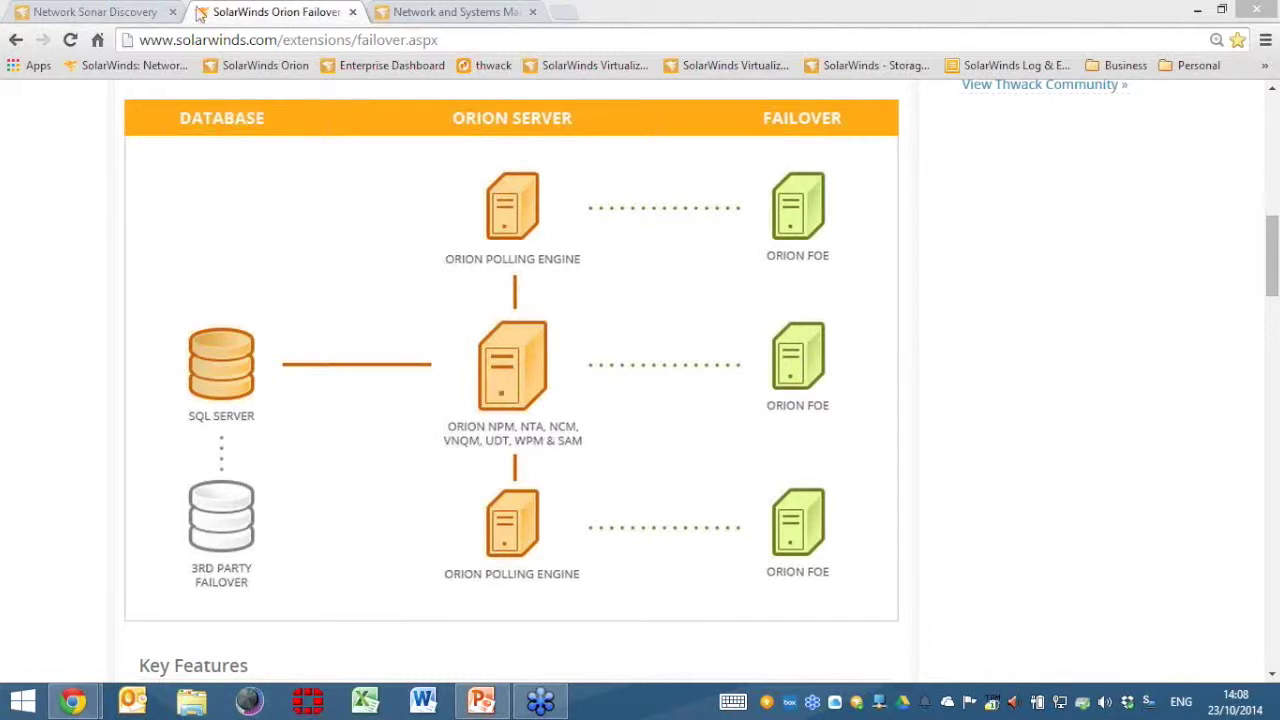
# Step: Go to the Network Sonar Discovery page and open the manual, unscheduled discovery for editing
pyautogui.click(126, 12)
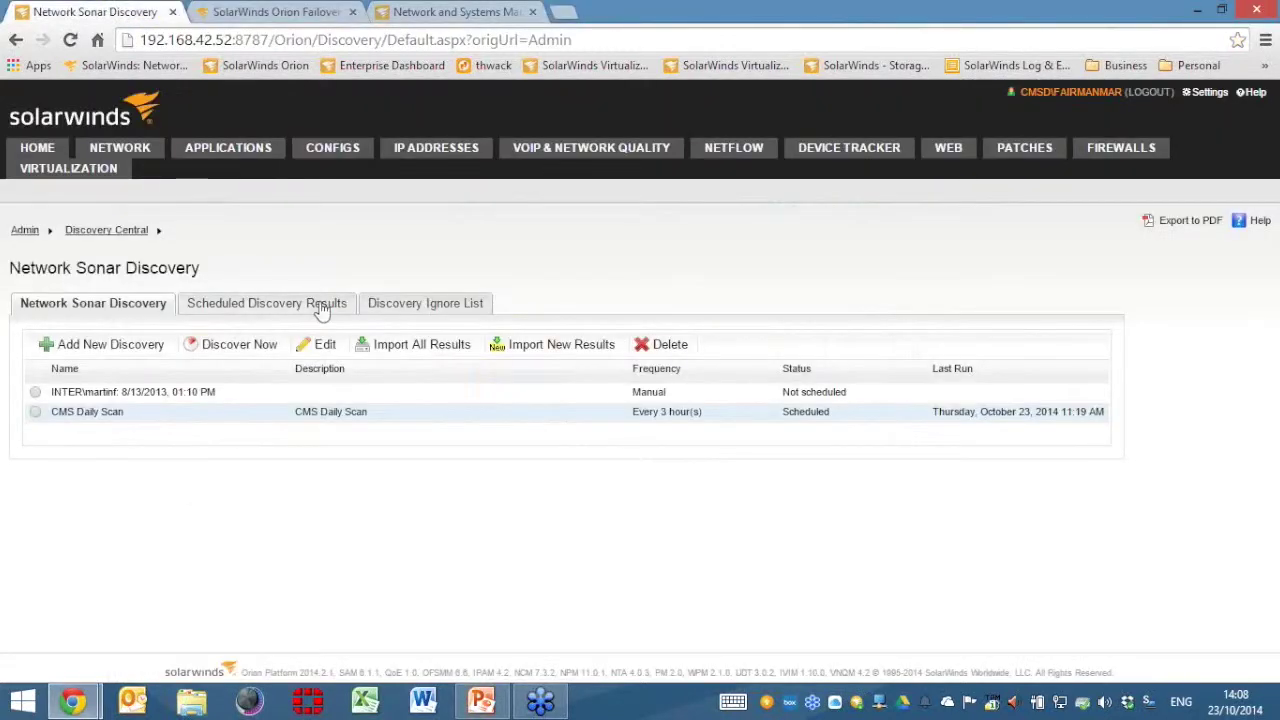
pyautogui.moveTo(267, 39); pyautogui.dragTo(140, 40)
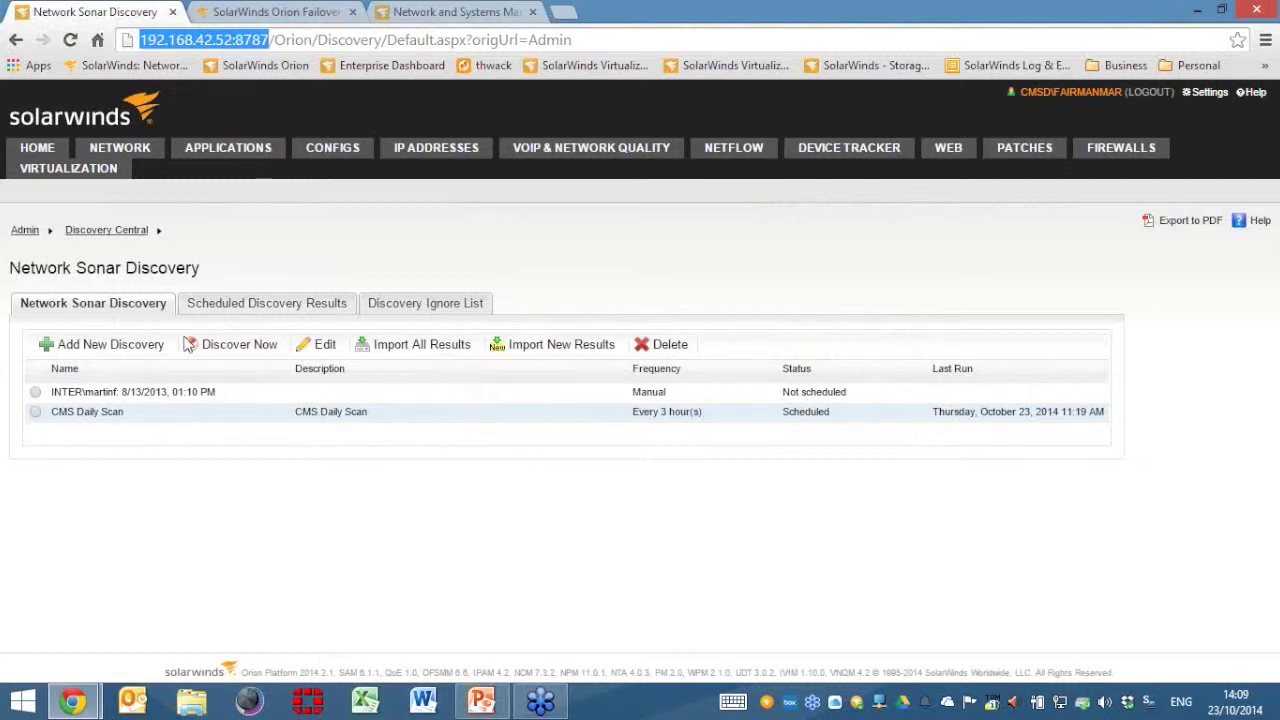
pyautogui.click(35, 393)
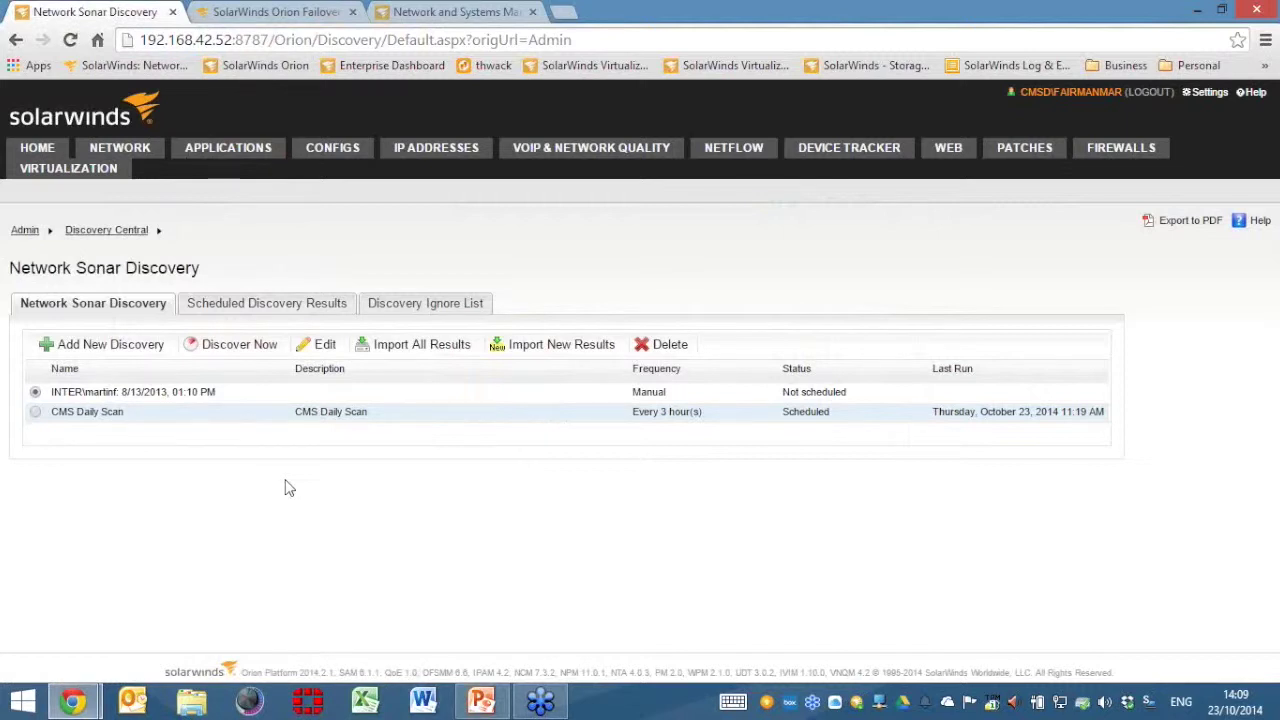
pyautogui.click(325, 350)
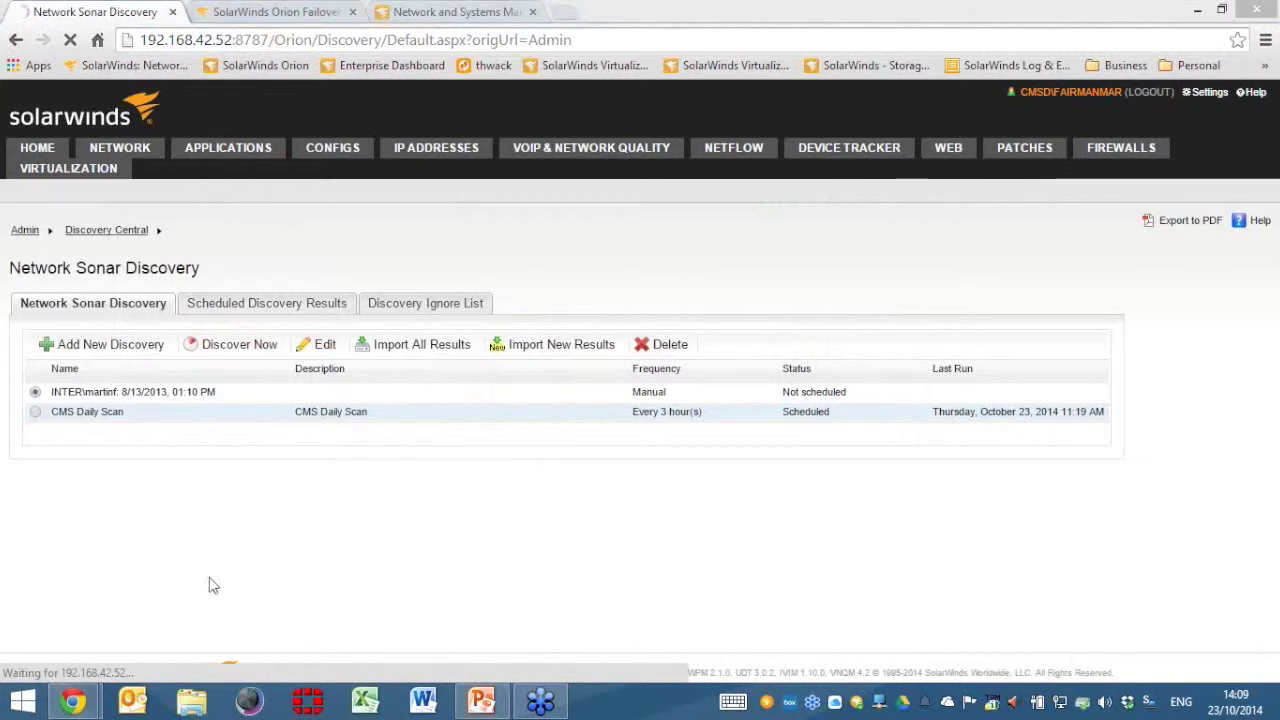
pyautogui.click(326, 350)
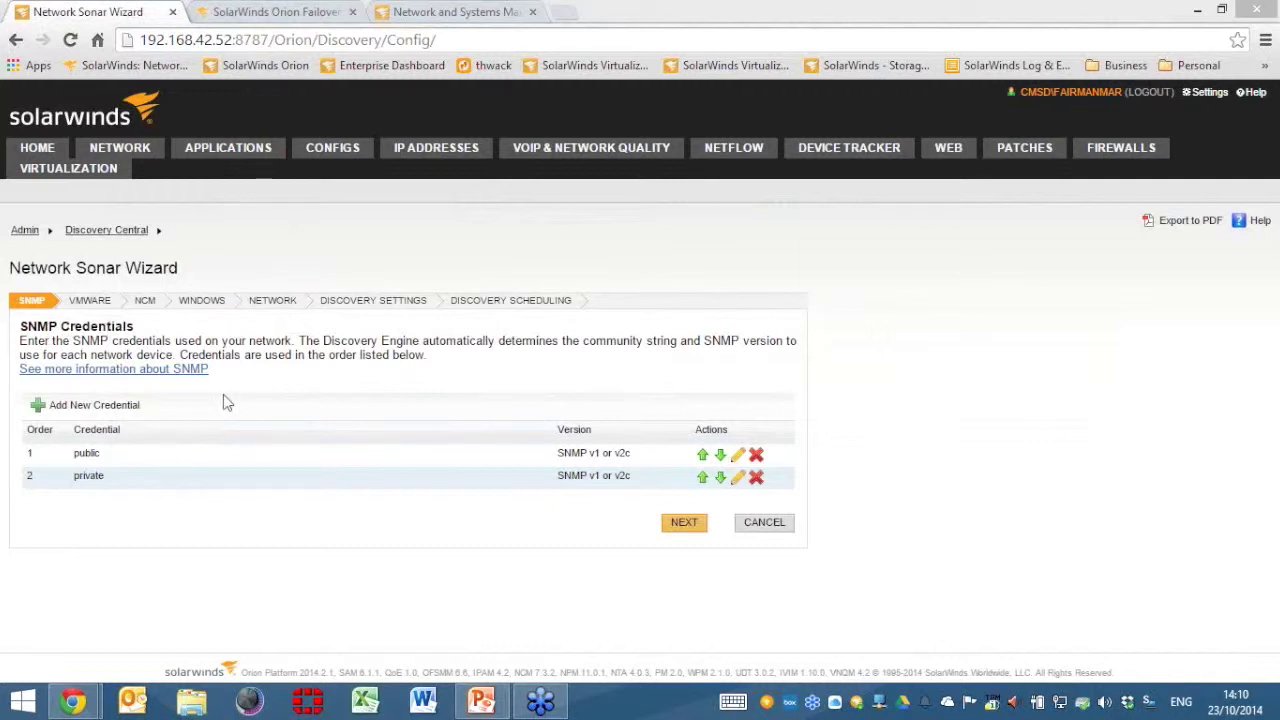
# Step: Check the SNMP versions offered for a new SNMP credential, and dismiss the form without adding one
pyautogui.click(42, 407)
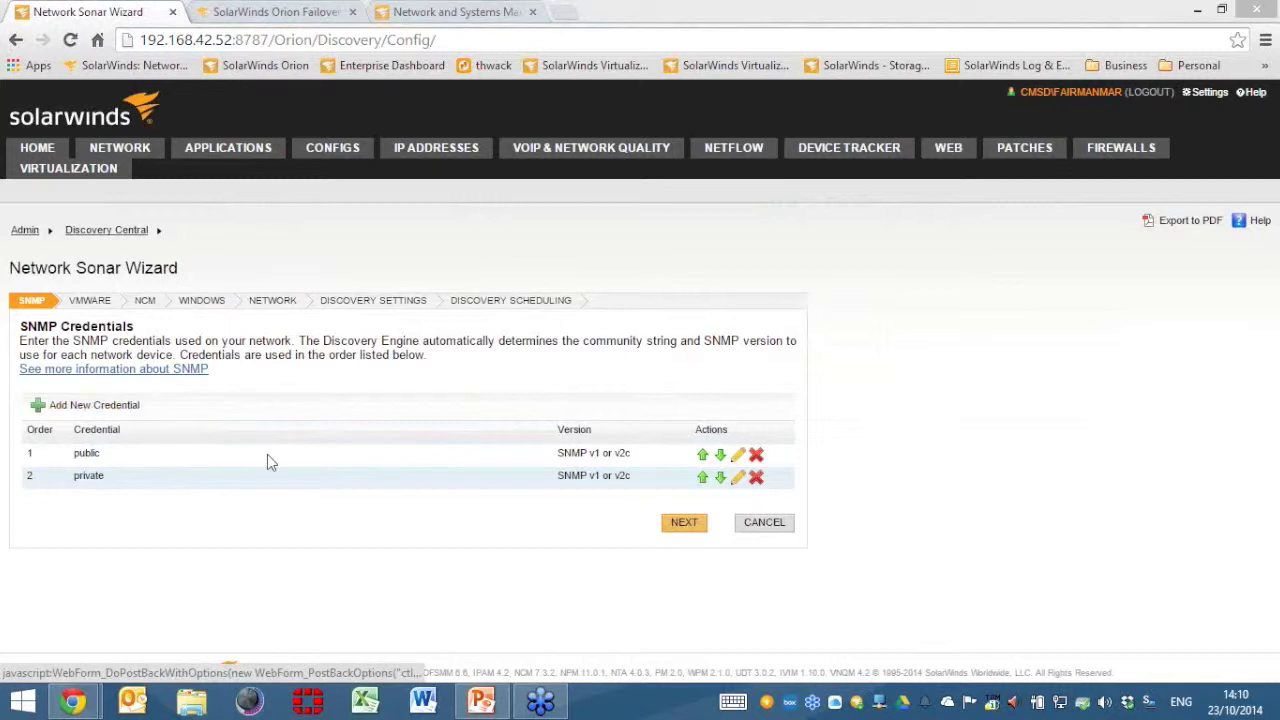
pyautogui.click(120, 406)
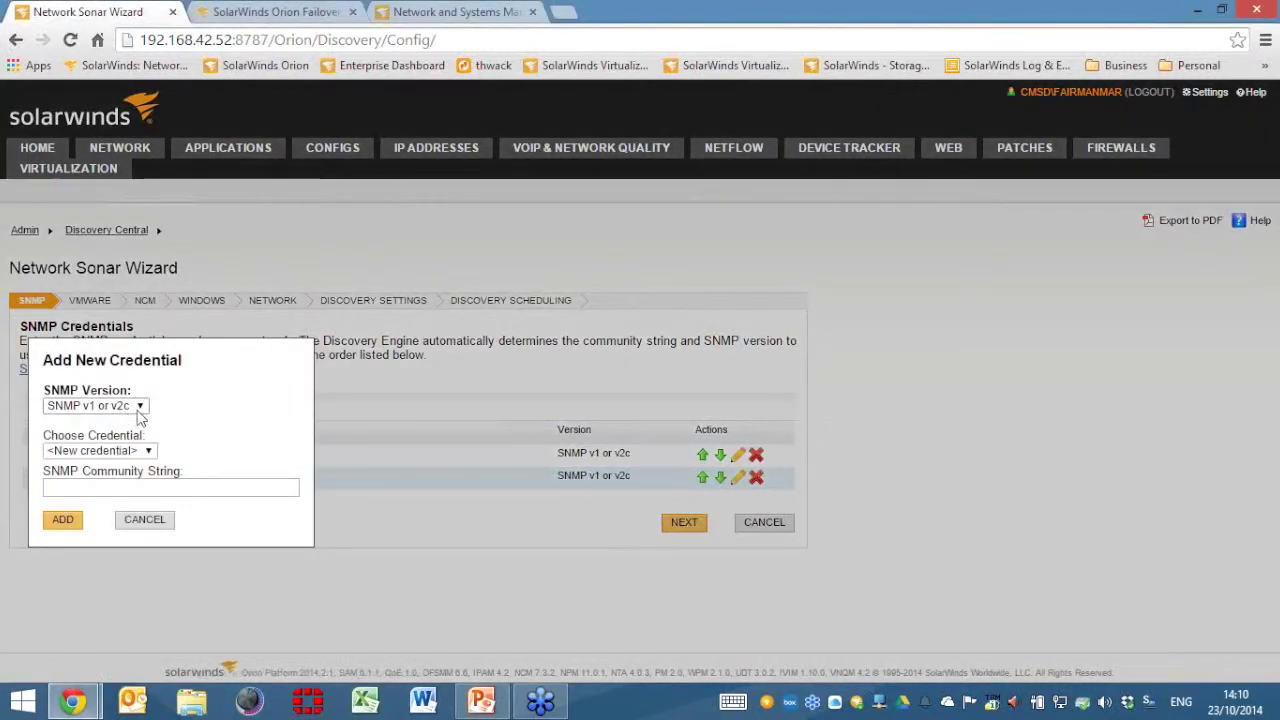
pyautogui.click(136, 408)
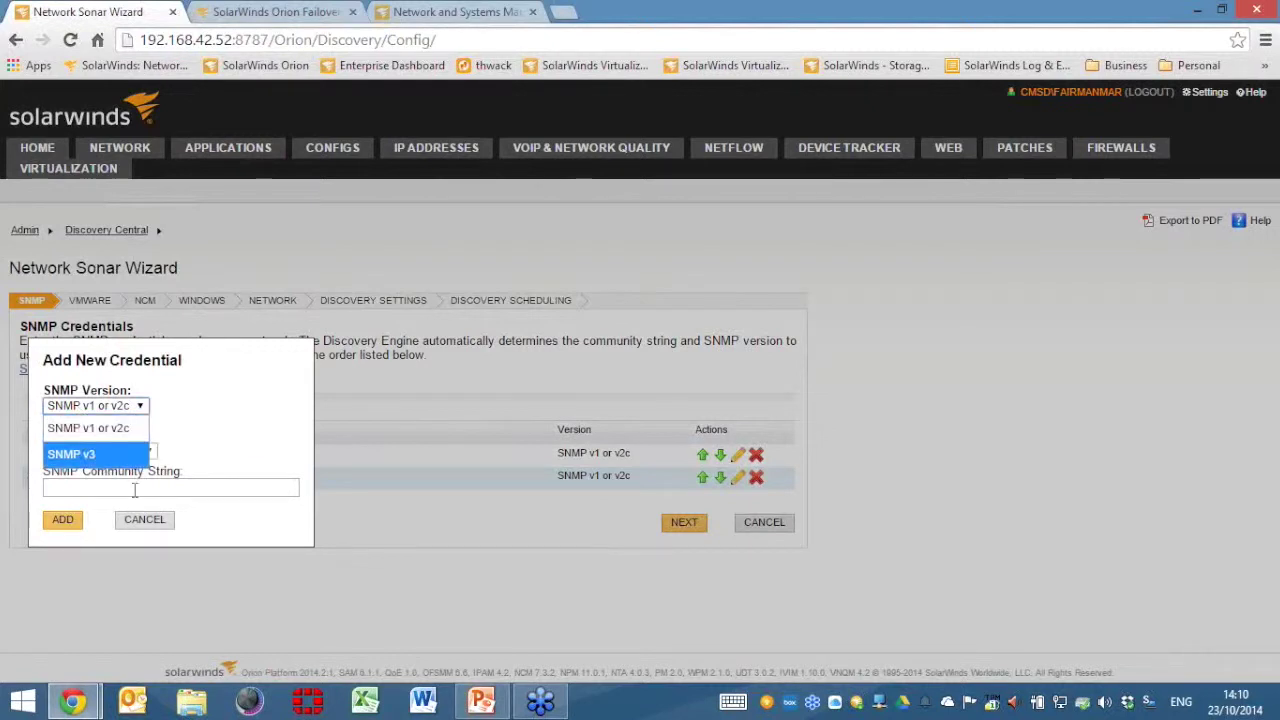
pyautogui.click(145, 522)
pyautogui.click(146, 524)
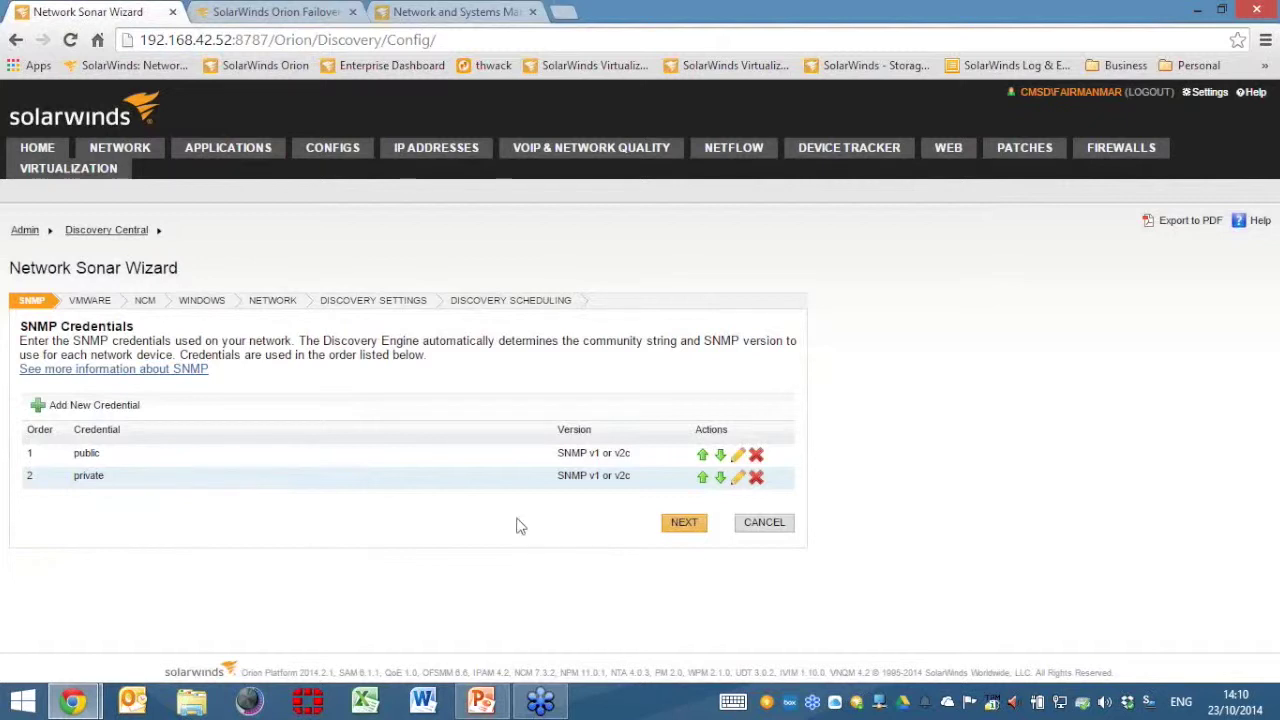
# Step: Continue to the VMware stage and examine its vCenter or ESX credential settings
pyautogui.click(696, 525)
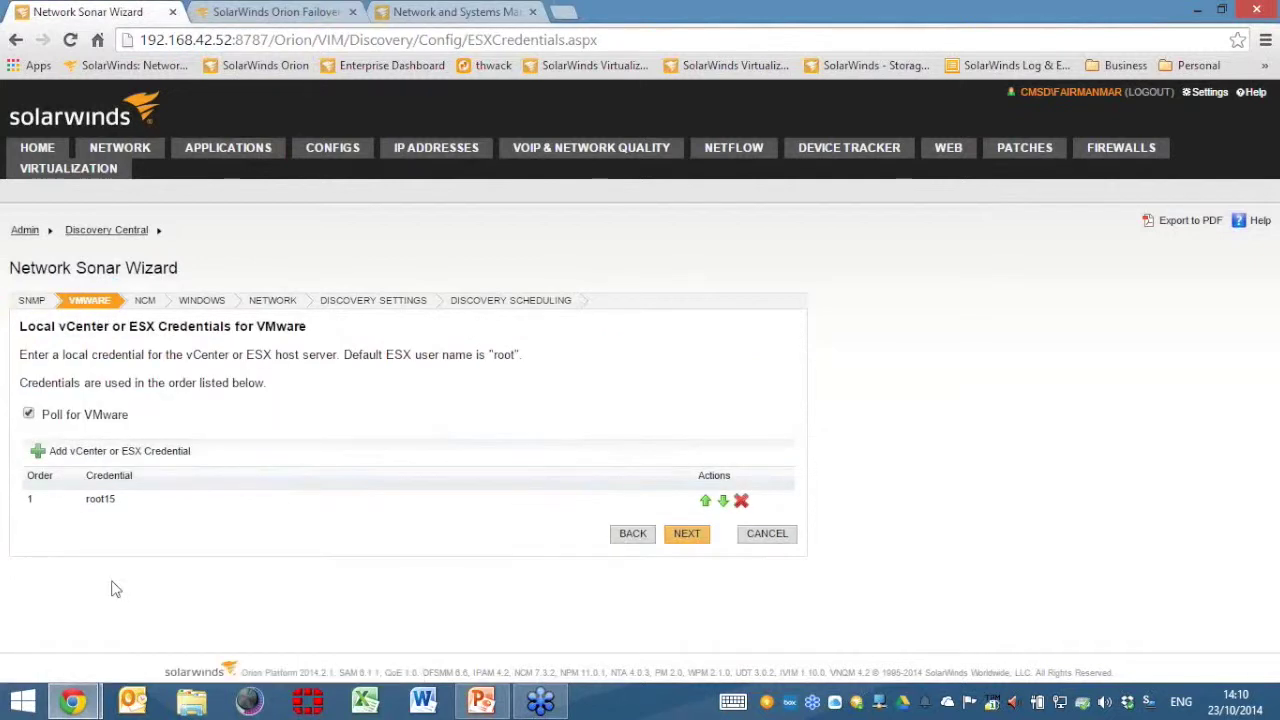
pyautogui.doubleClick(97, 497)
pyautogui.moveTo(185, 356); pyautogui.dragTo(229, 358)
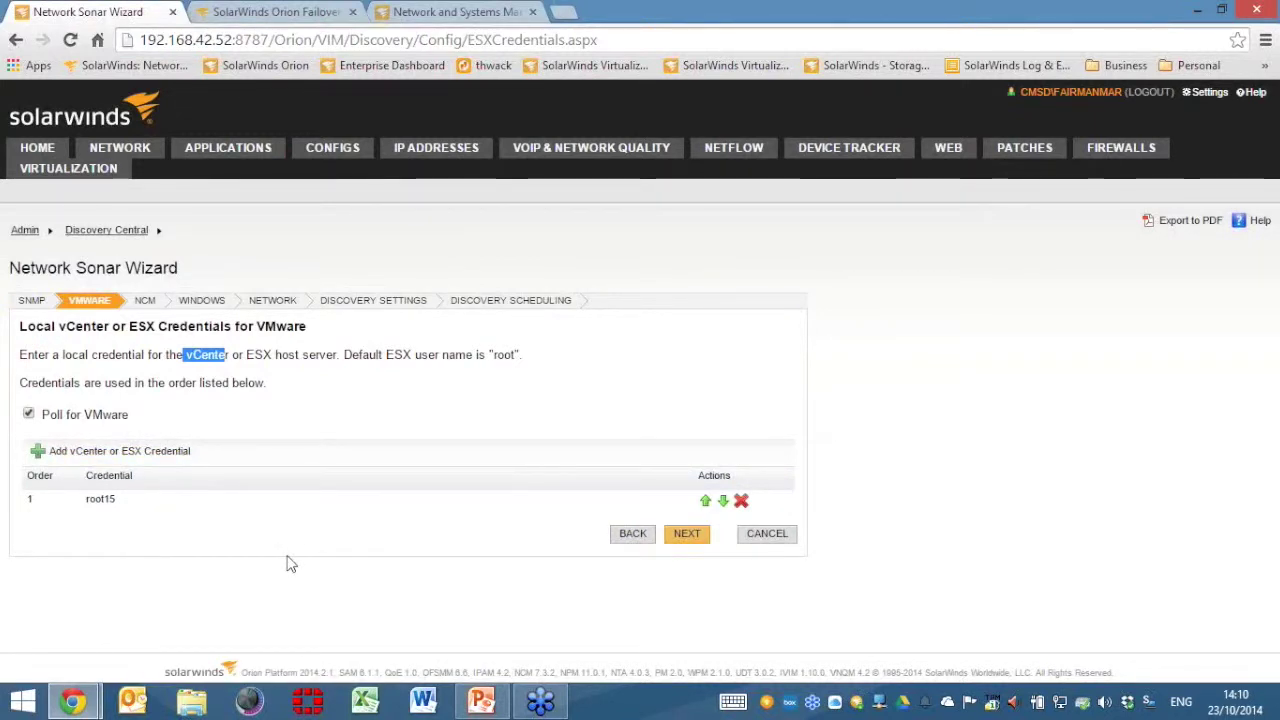
# Step: Advance through the NCM and Windows credential stages to Network Selection, leaving Add to NCM enabled
pyautogui.click(695, 537)
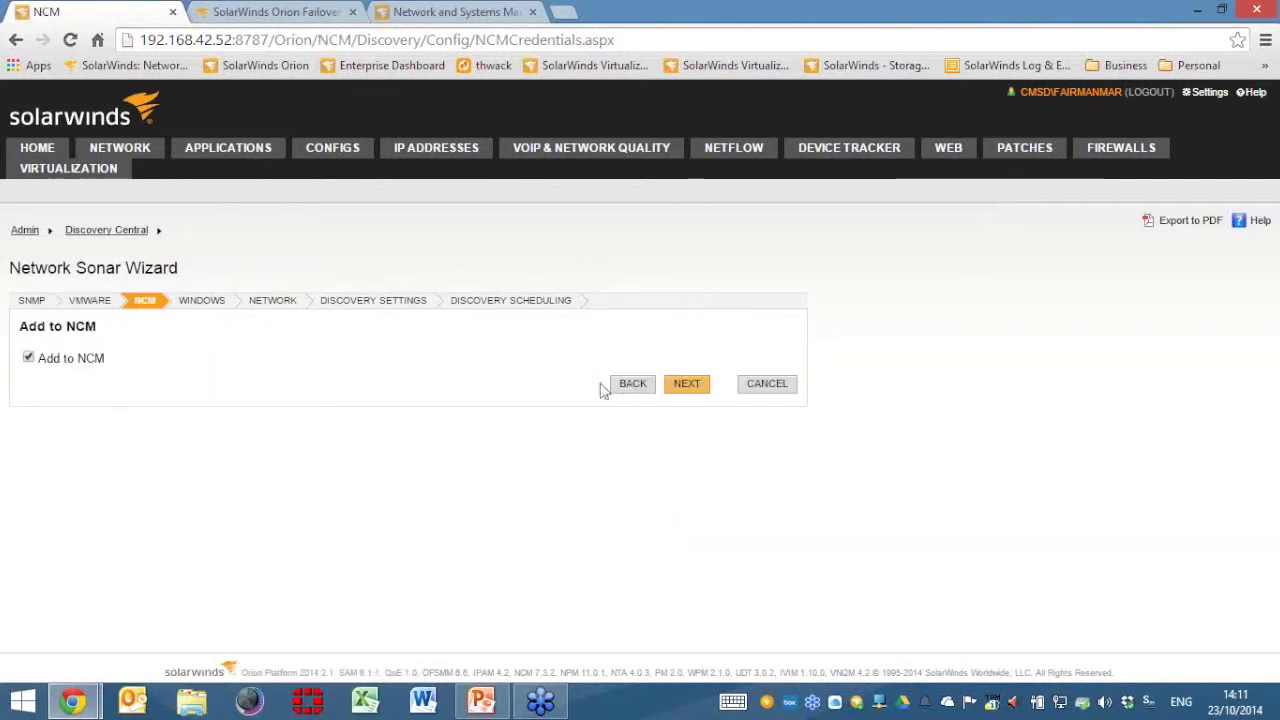
pyautogui.click(29, 357)
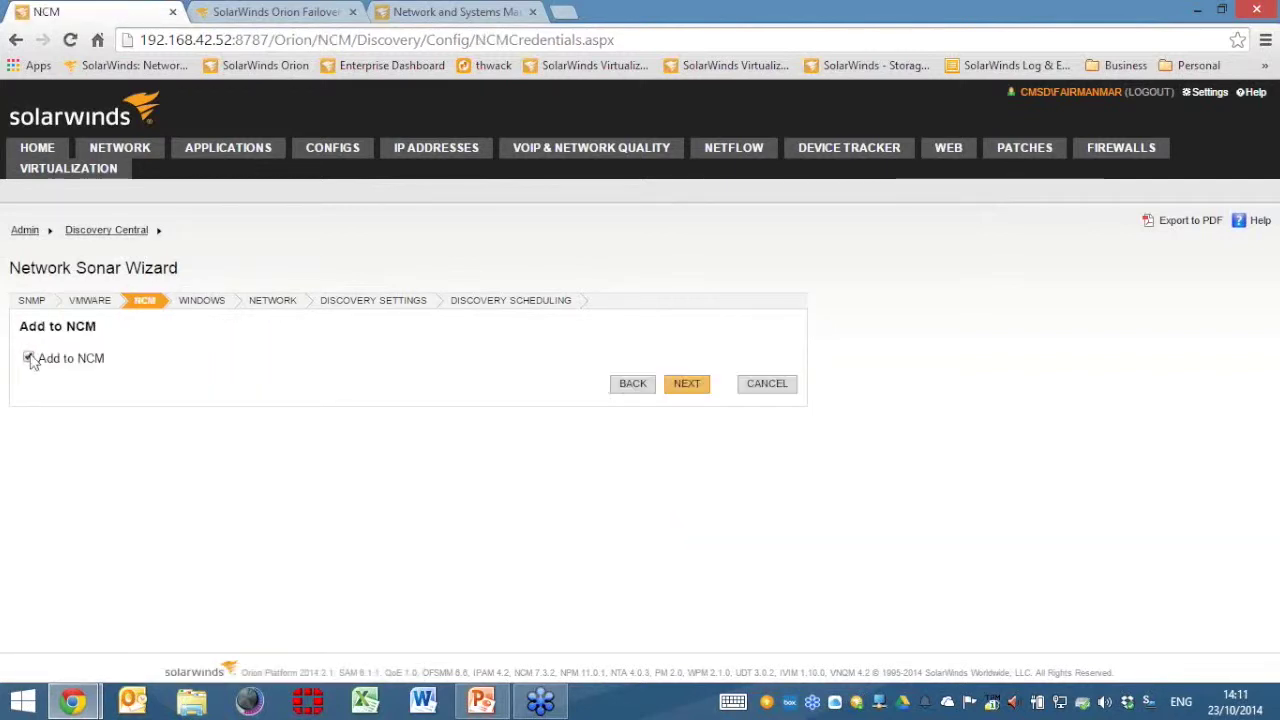
pyautogui.click(700, 389)
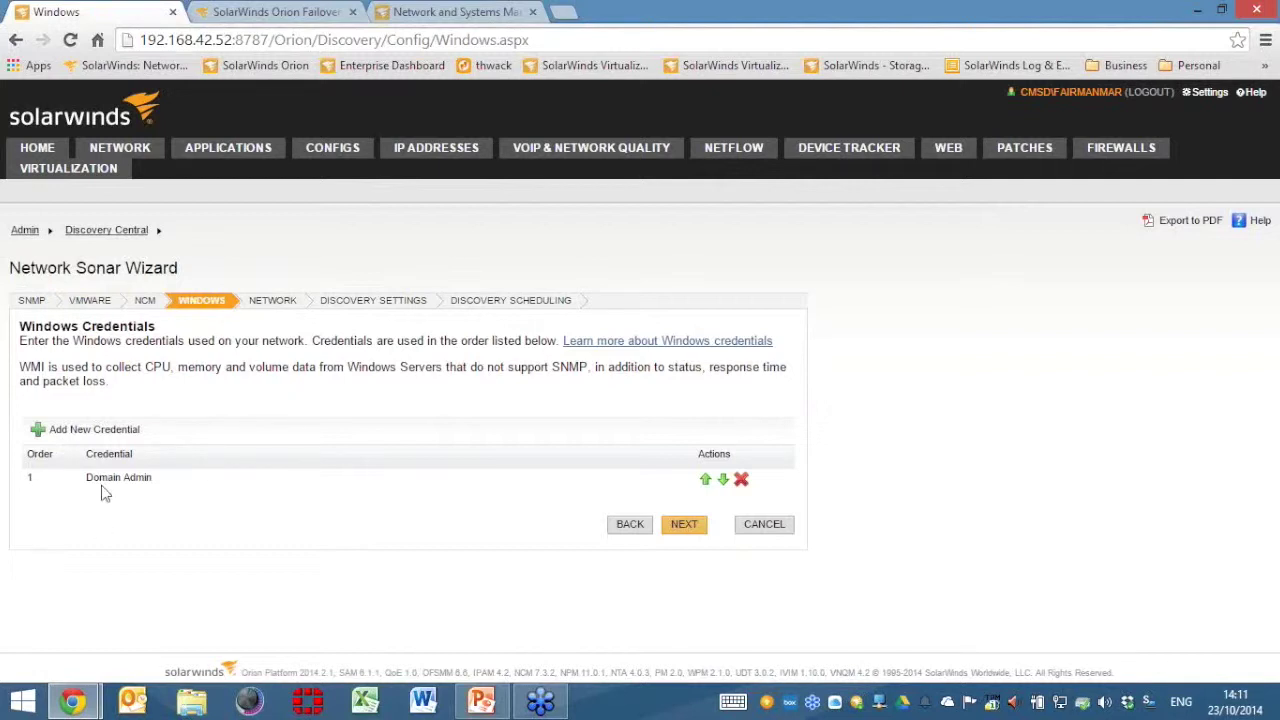
pyautogui.click(684, 525)
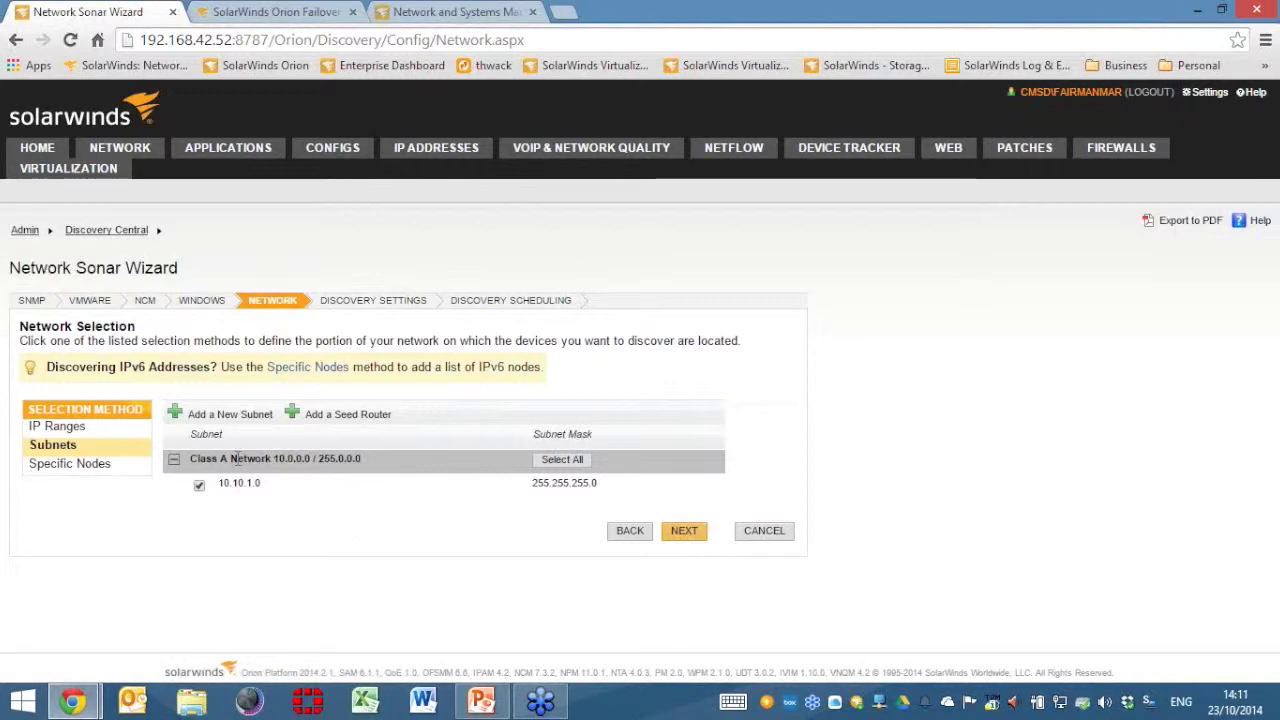
# Step: Inspect the address and mask fields for adding a new subnet, and cancel without adding one
pyautogui.click(232, 414)
pyautogui.click(242, 398)
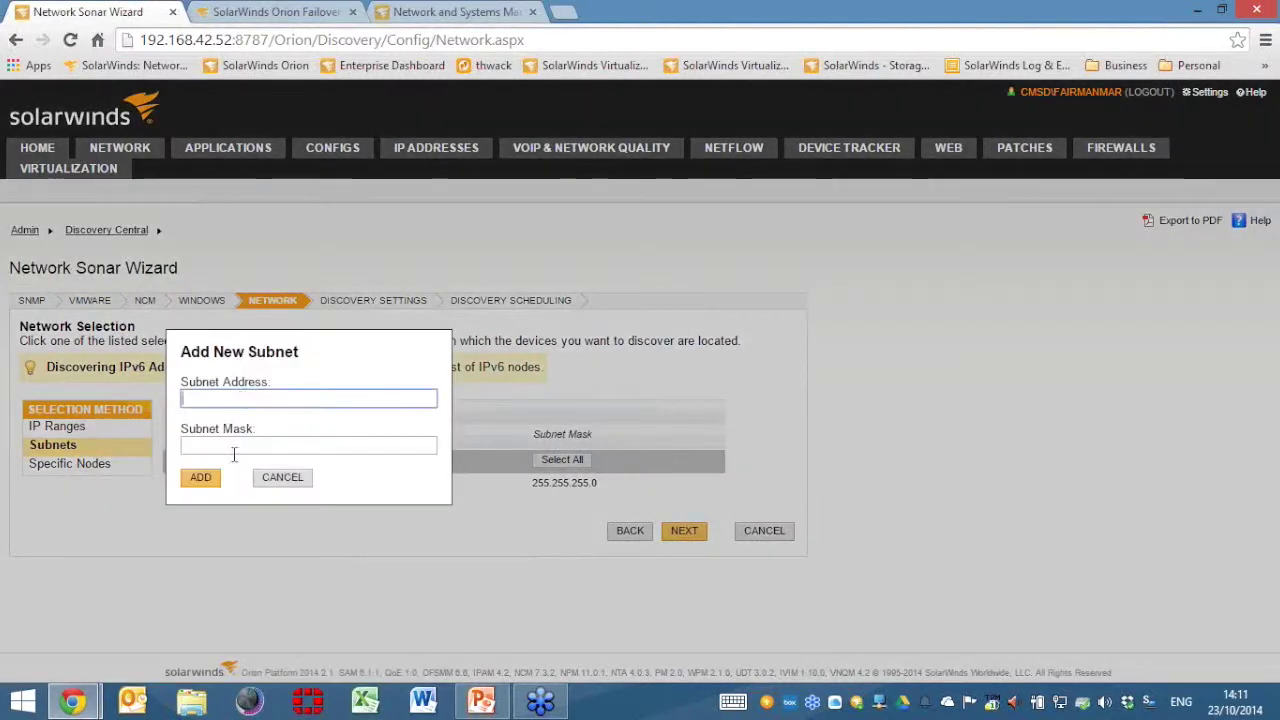
pyautogui.click(281, 480)
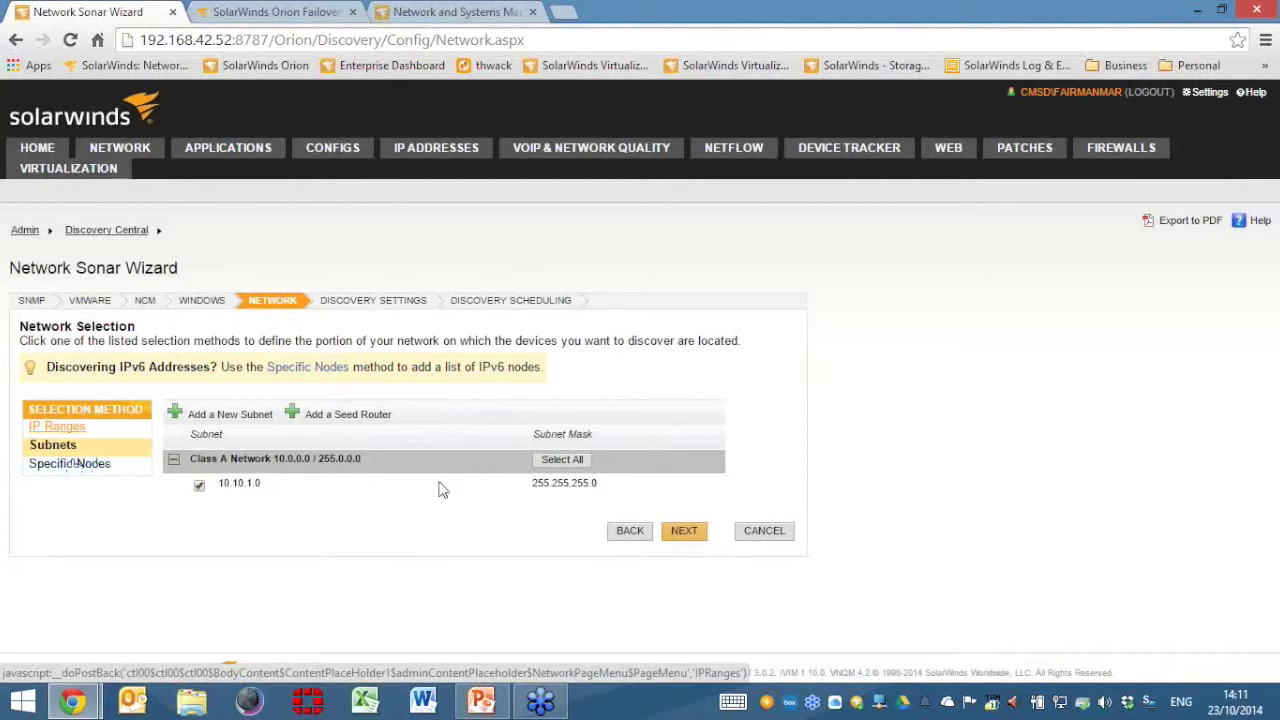
# Step: Inspect the form for adding a new seed router, and cancel without entering a router
pyautogui.click(363, 420)
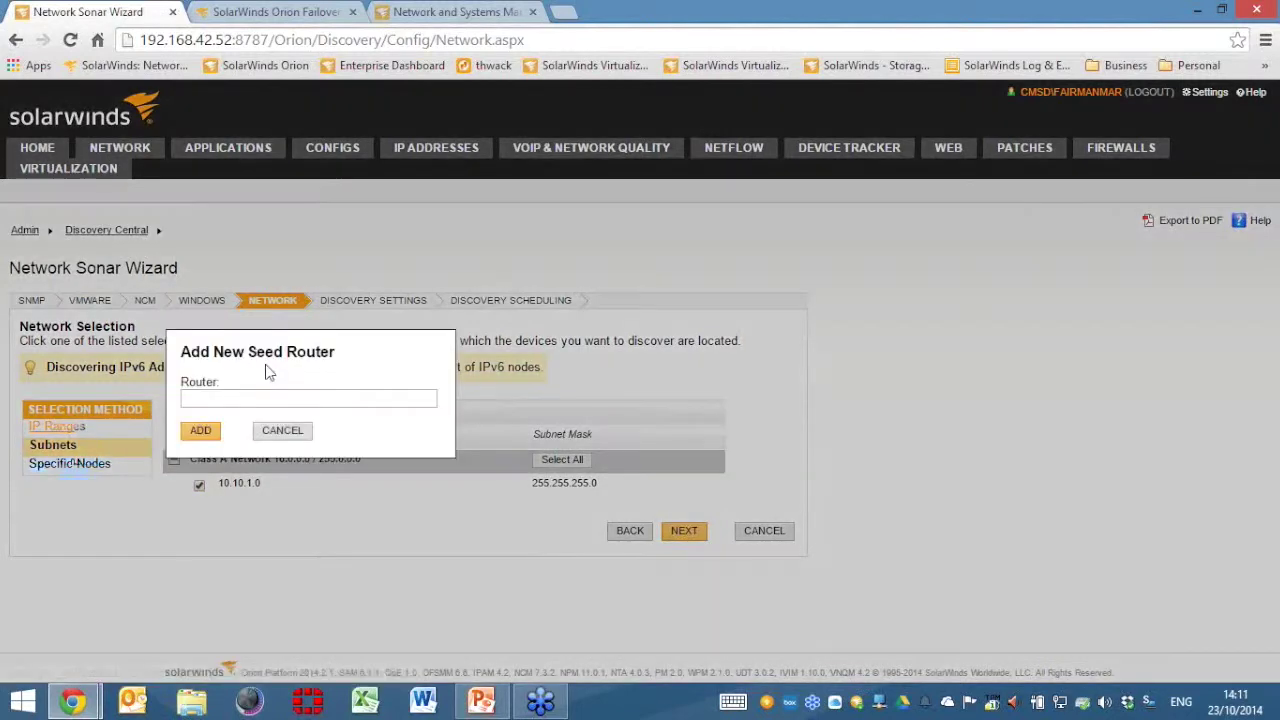
pyautogui.moveTo(352, 360); pyautogui.dragTo(178, 354)
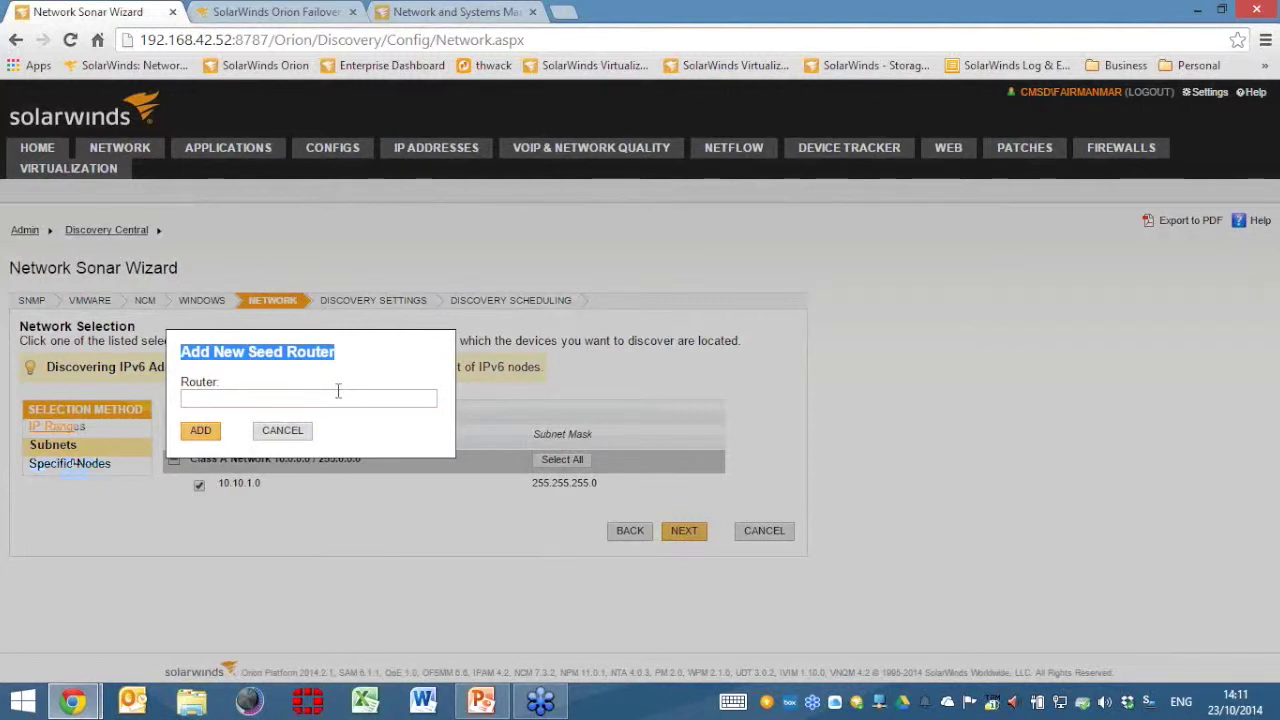
pyautogui.click(298, 398)
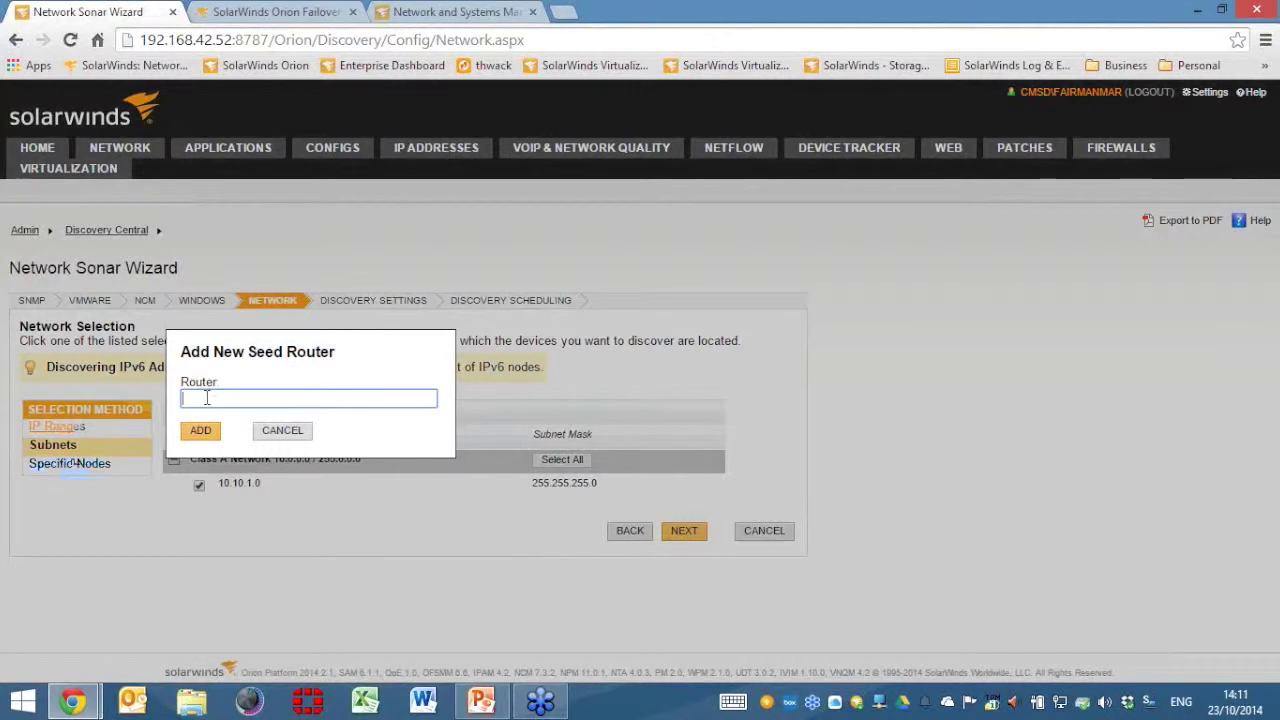
pyautogui.click(298, 436)
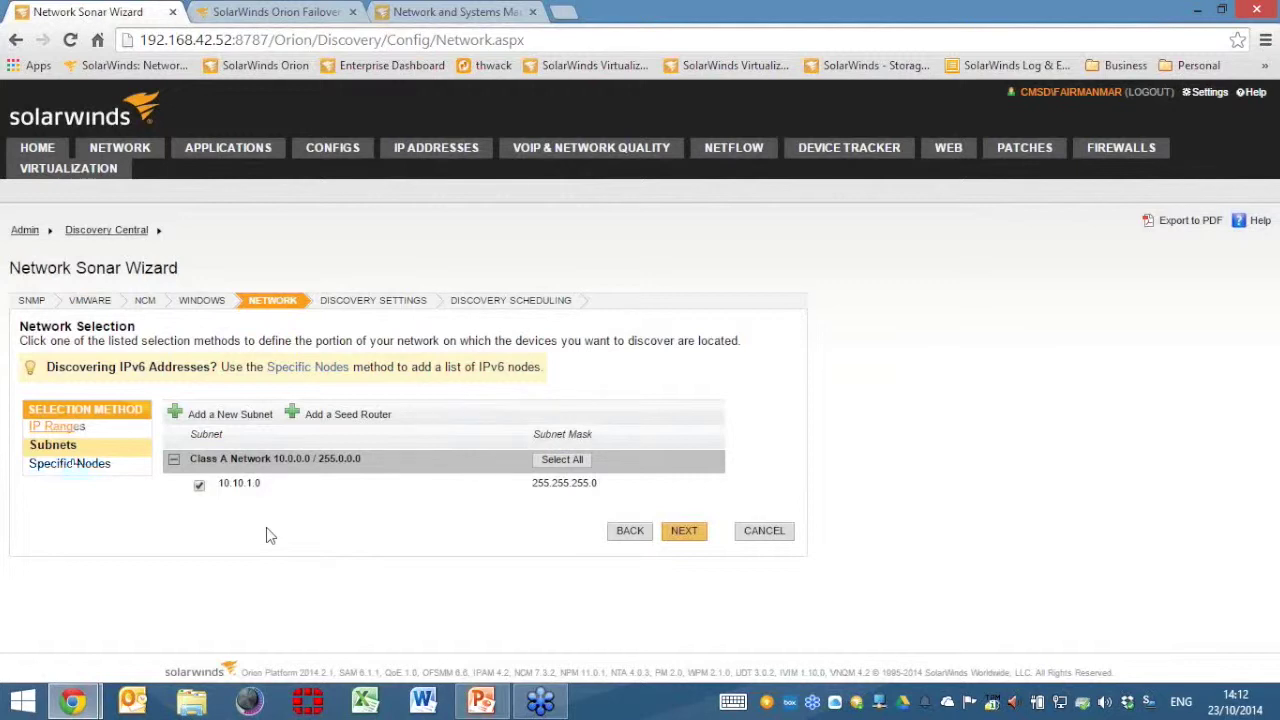
# Step: Review the Discovery Settings, switch ignoring of ICMP-only nodes on and back off, and continue to Discovery Scheduling
pyautogui.click(684, 531)
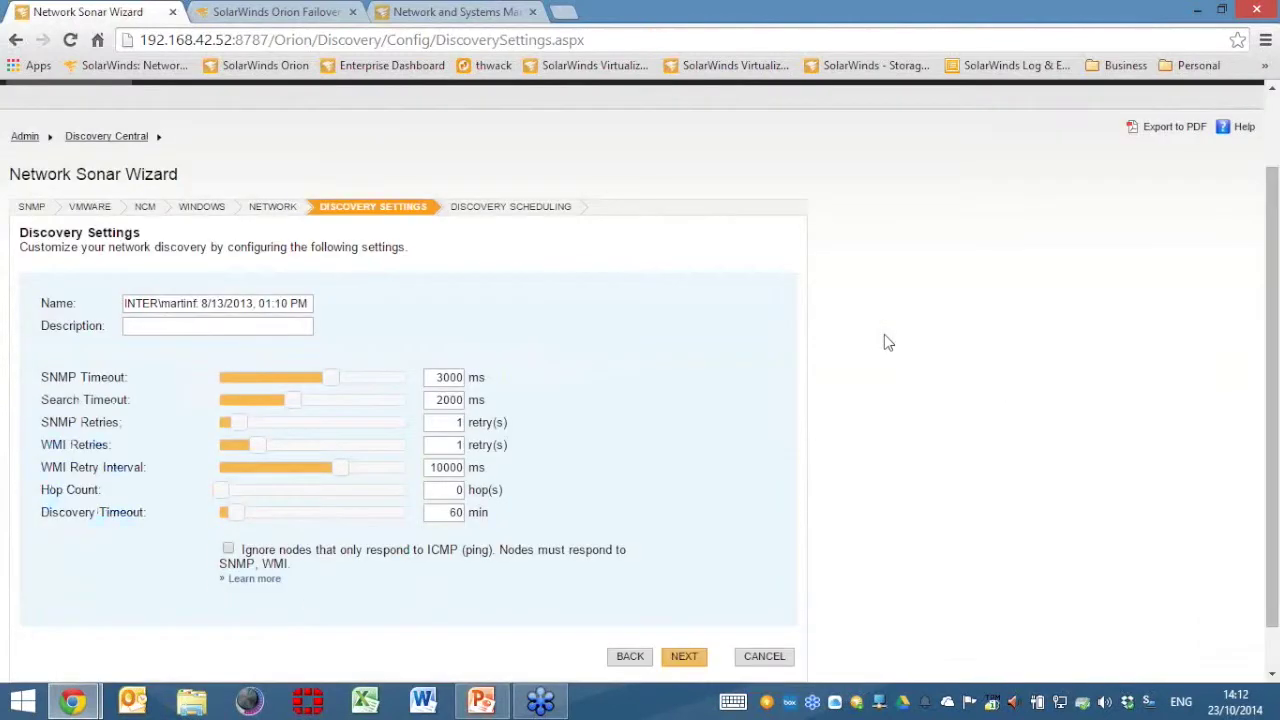
pyautogui.scroll(-1, 884, 343)
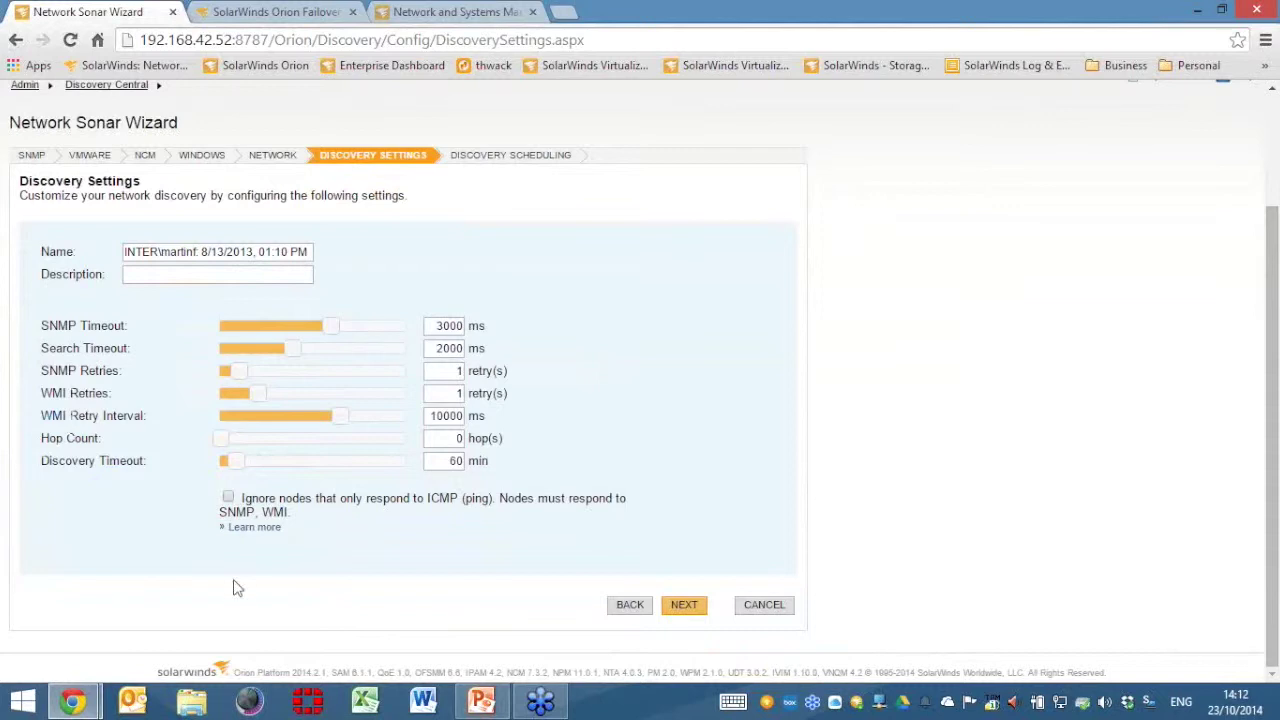
pyautogui.click(228, 498)
pyautogui.click(229, 497)
pyautogui.click(705, 608)
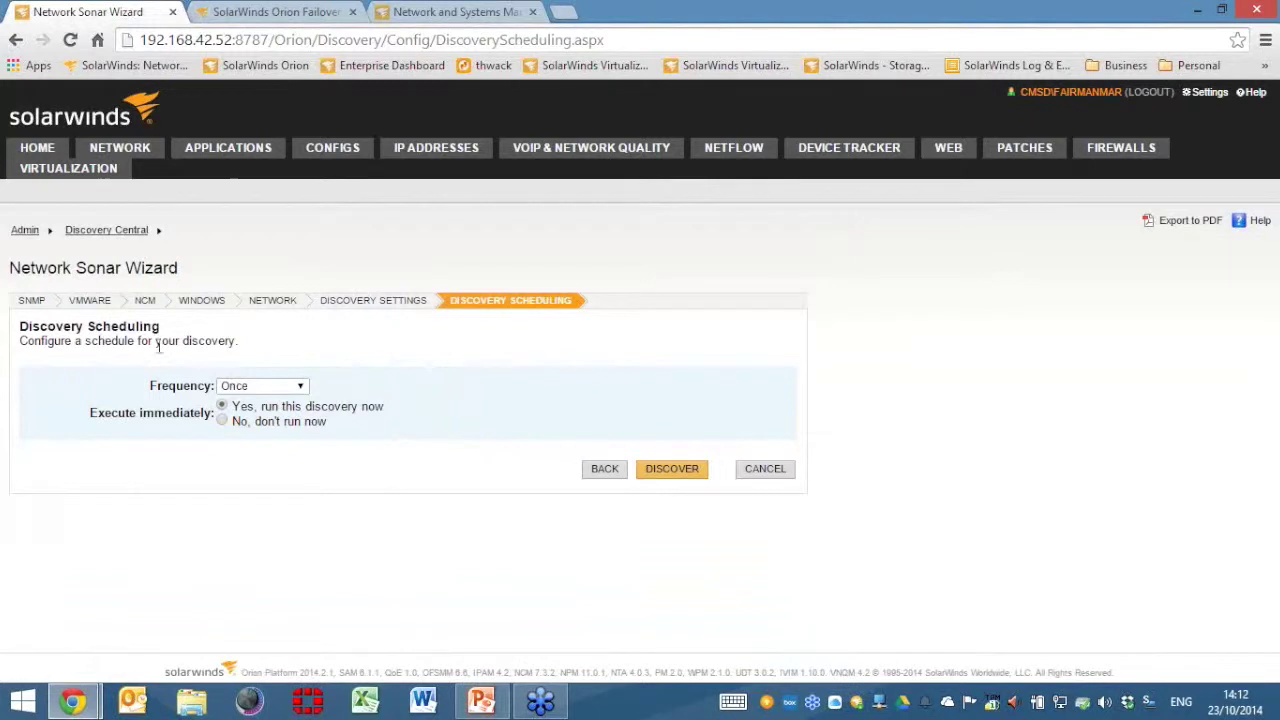
# Step: Set the discovery frequency to Hourly, and cancel the network discovery without running it
pyautogui.click(264, 386)
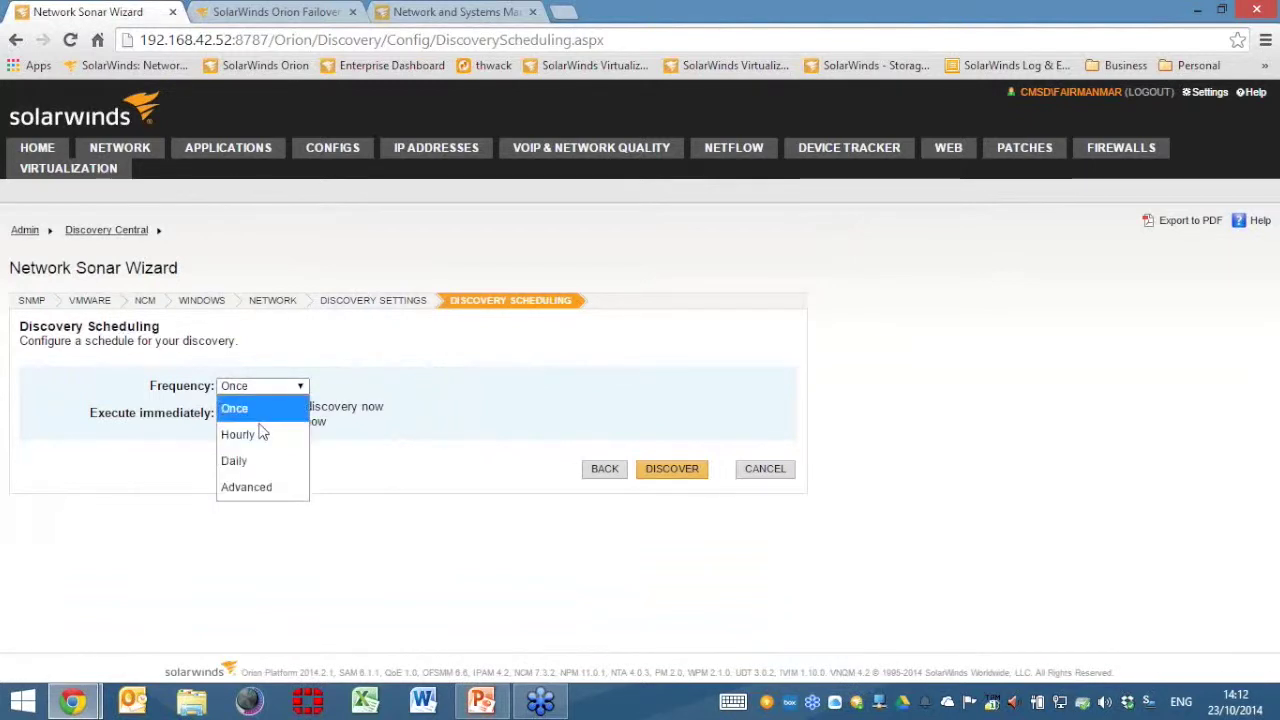
pyautogui.click(258, 441)
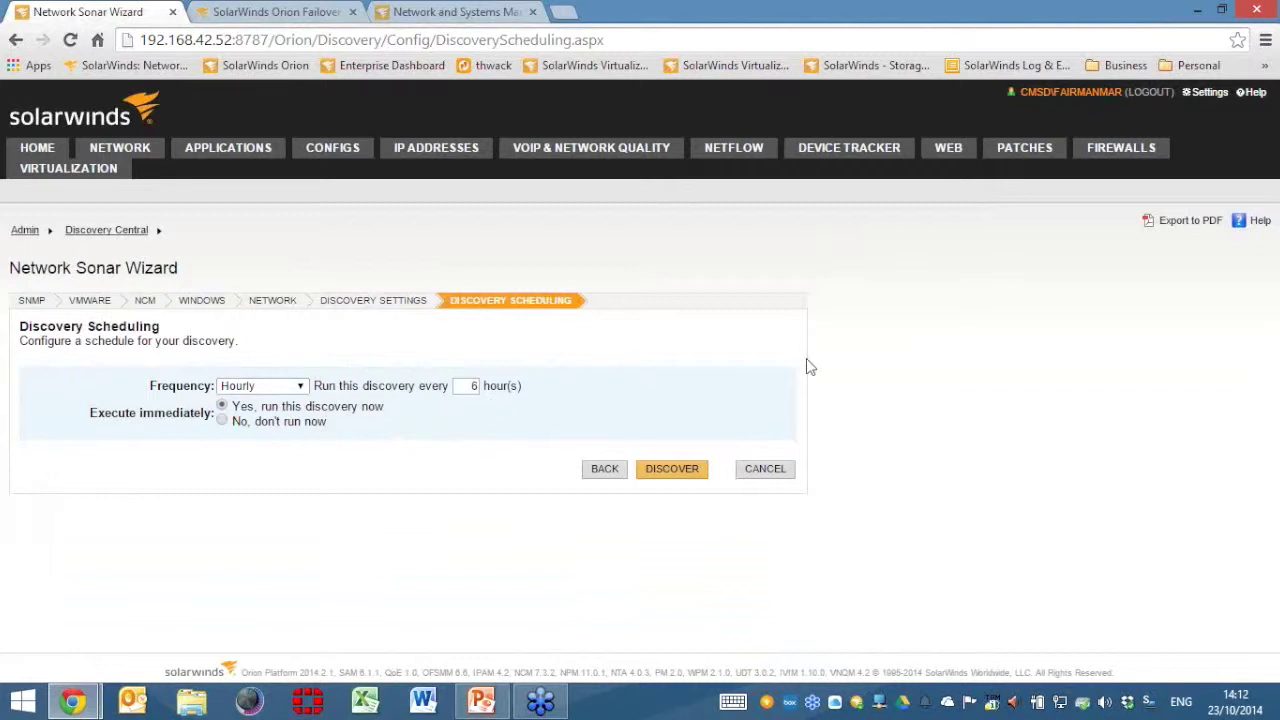
pyautogui.click(783, 474)
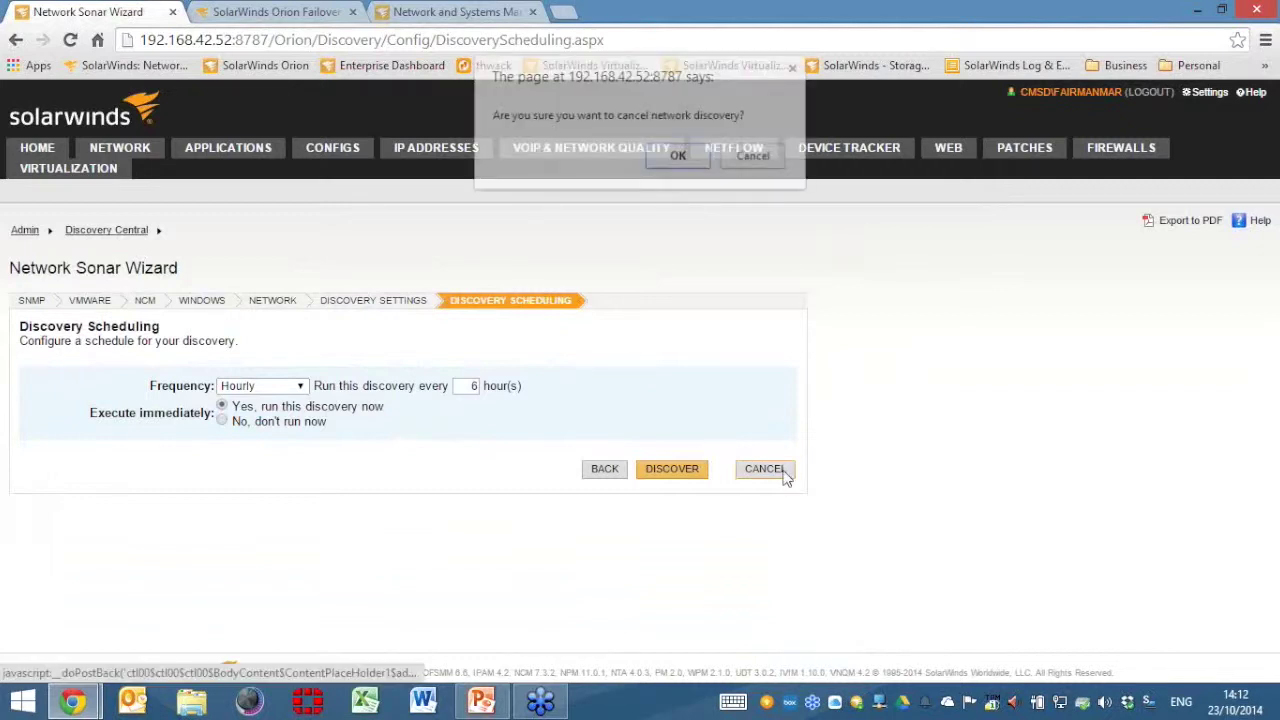
pyautogui.click(684, 160)
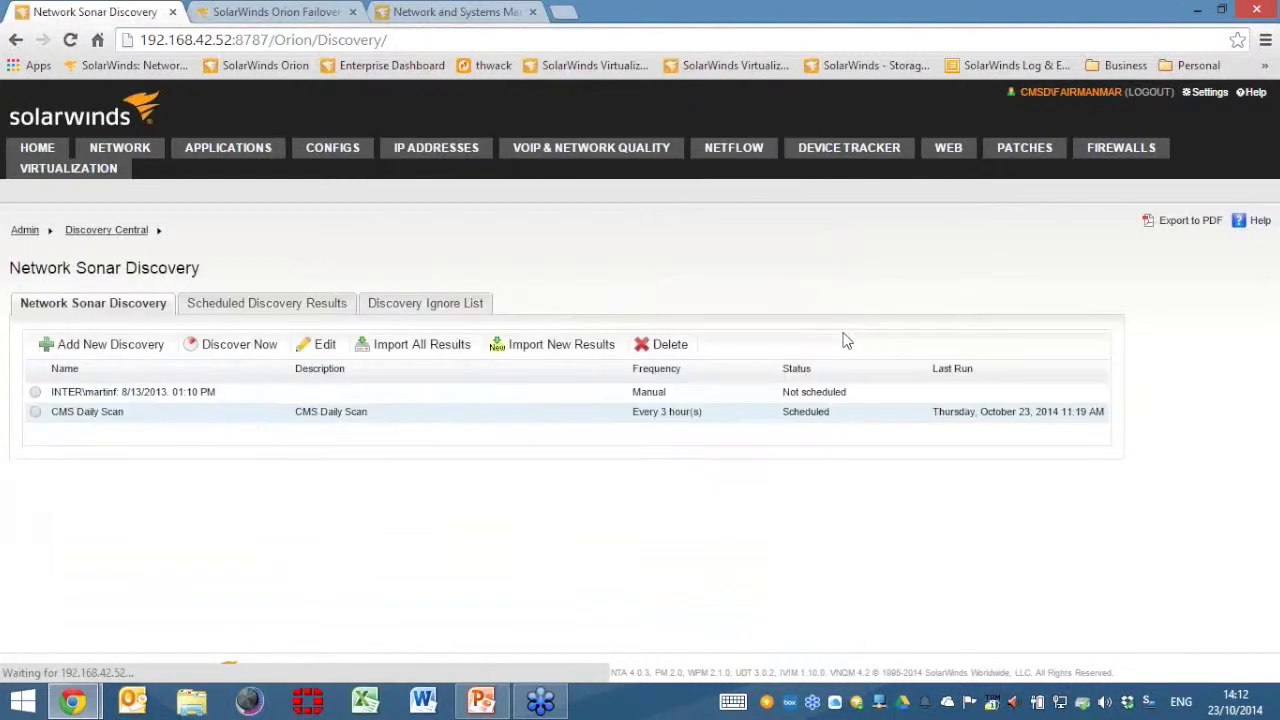
# Step: Open the Orion Summary Home page and look over the views available under Network and Virtualization
pyautogui.click(45, 149)
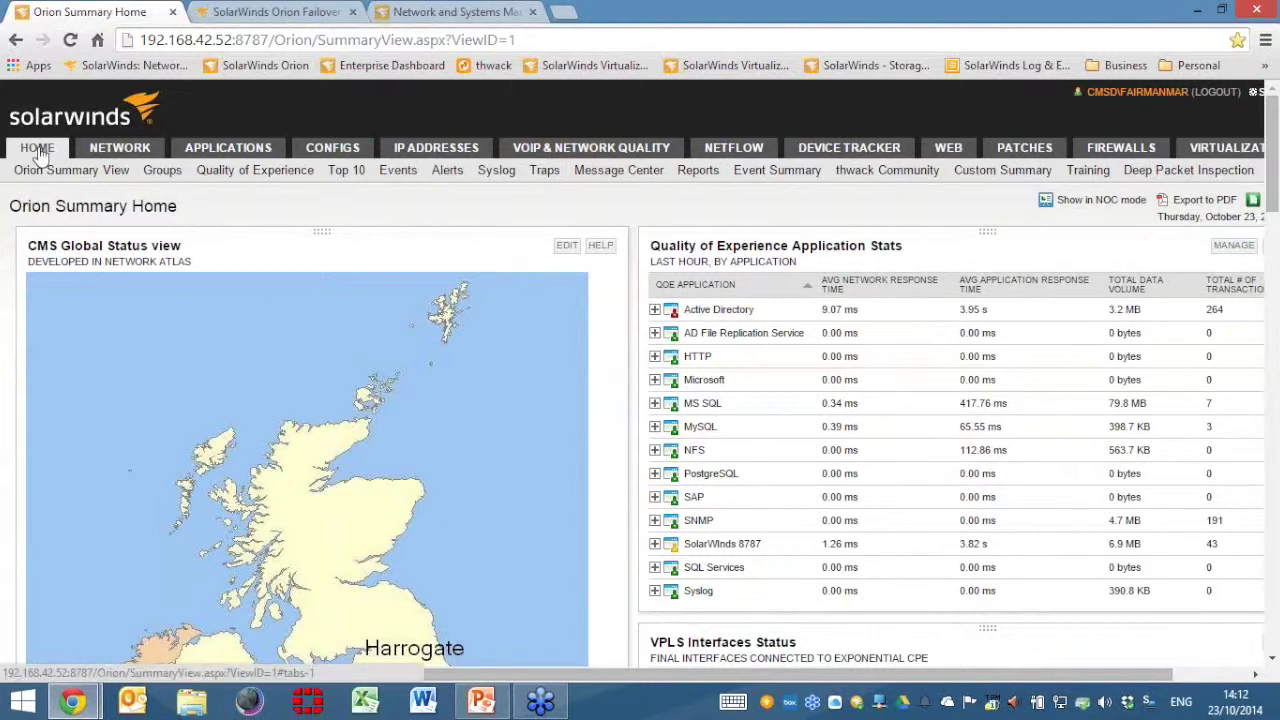
pyautogui.moveTo(107, 155)
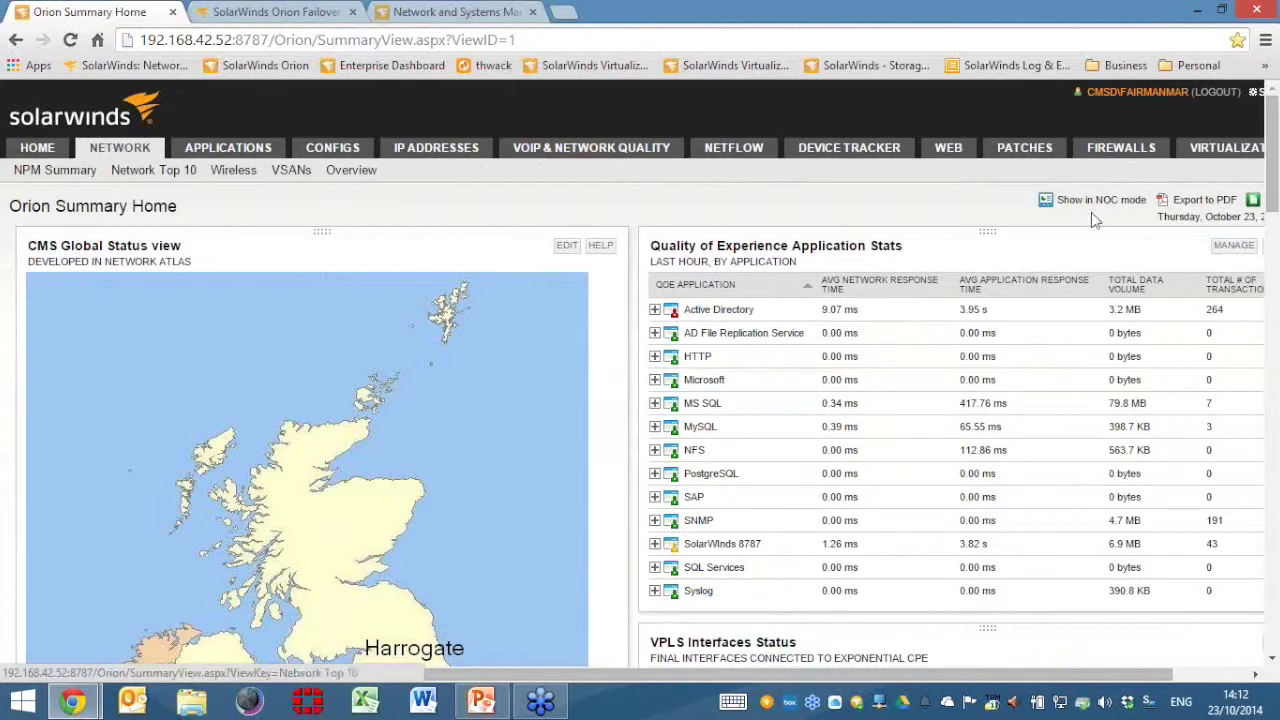
pyautogui.click(1197, 678)
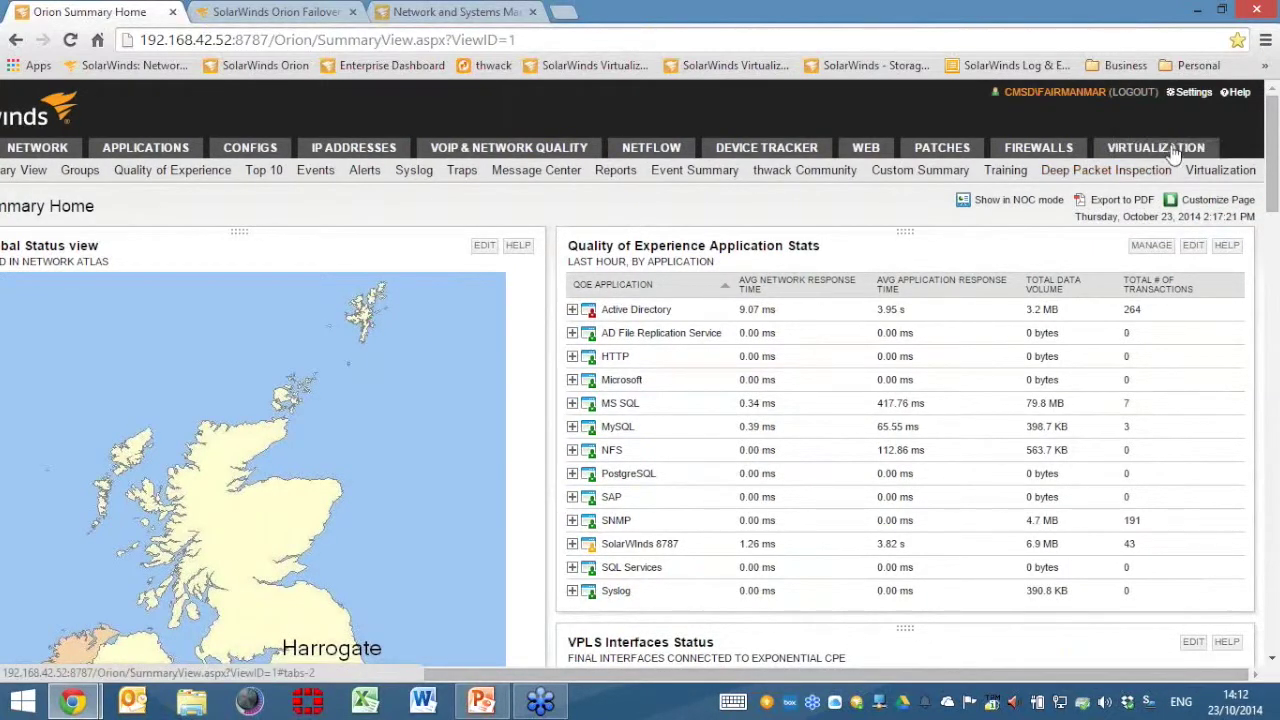
pyautogui.moveTo(1177, 155)
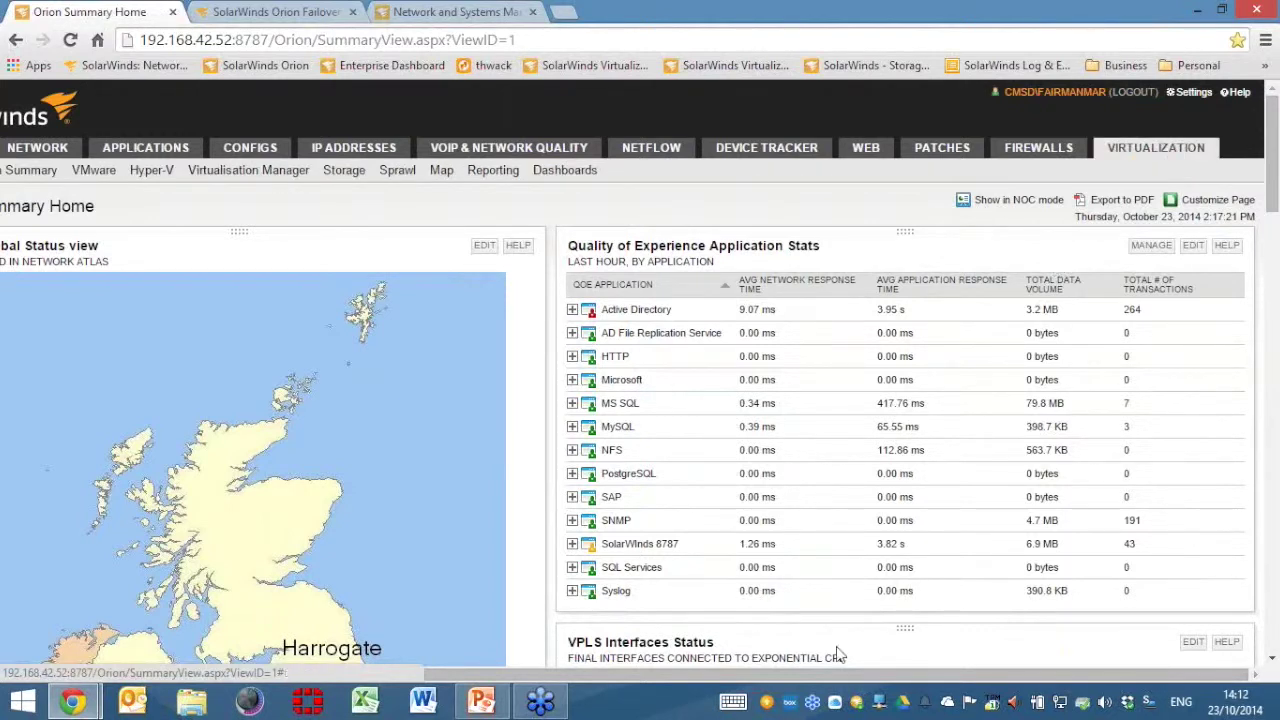
# Step: Show the Orion Summary Home page in full screen and inspect the site statuses on the CMS Global Status view map
pyautogui.moveTo(808, 680); pyautogui.dragTo(729, 677)
pyautogui.press('F11')
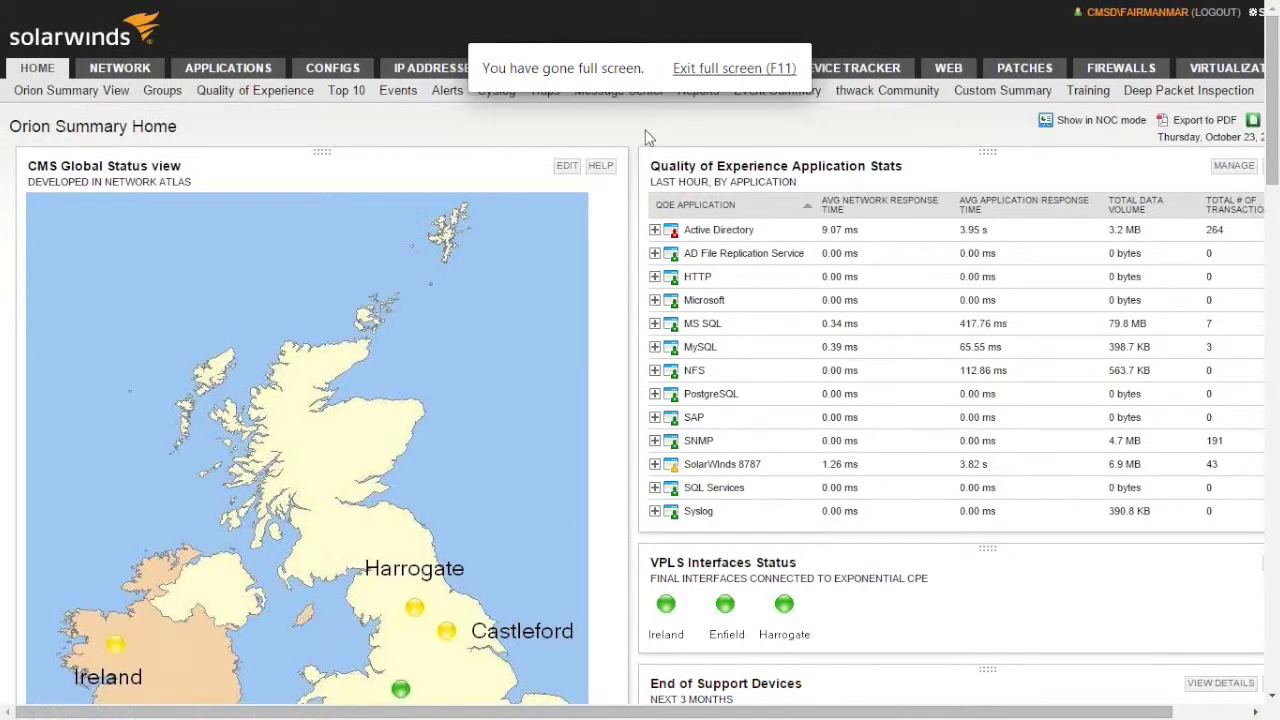
pyautogui.scroll(-1, 645, 137)
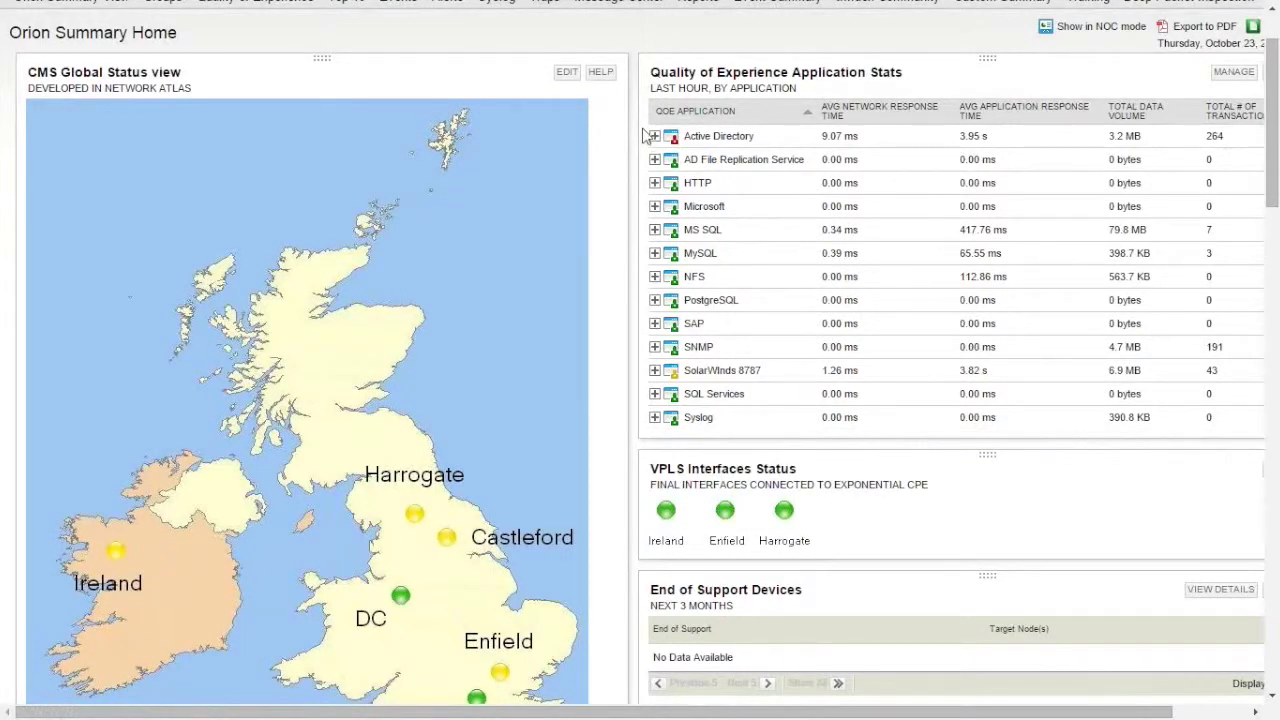
pyautogui.moveTo(1277, 152); pyautogui.dragTo(1275, 221)
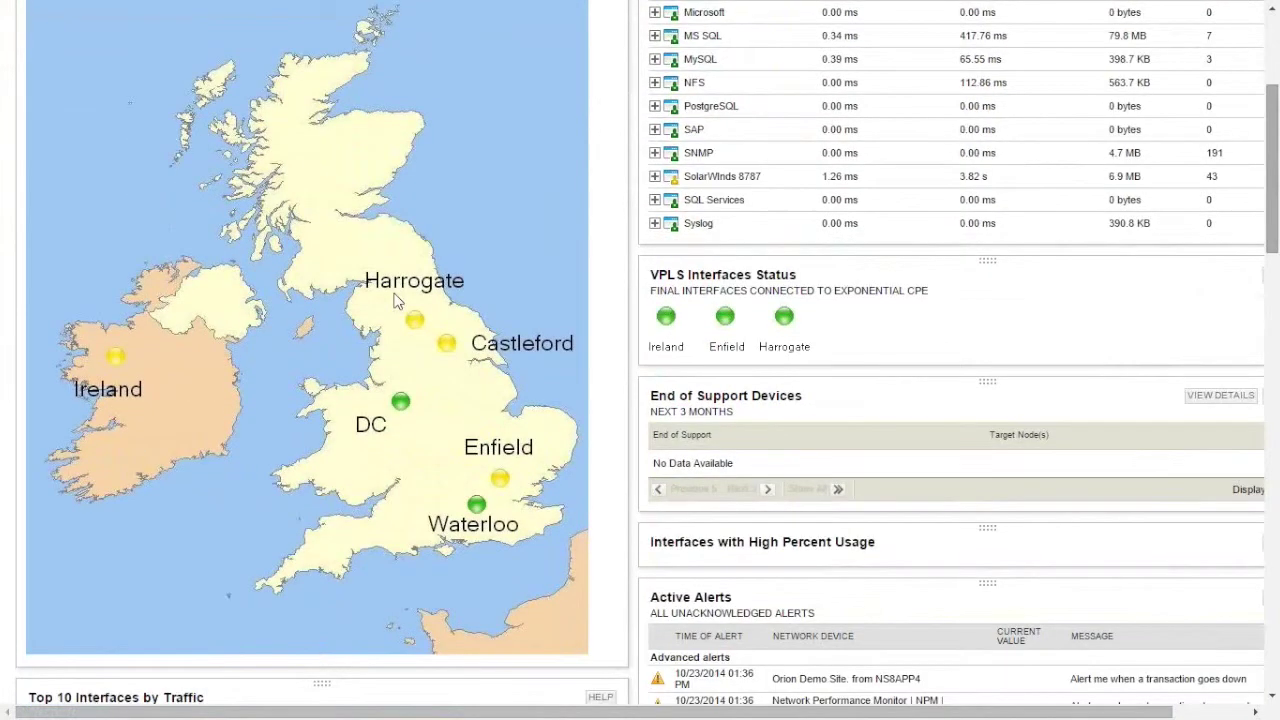
pyautogui.moveTo(424, 334)
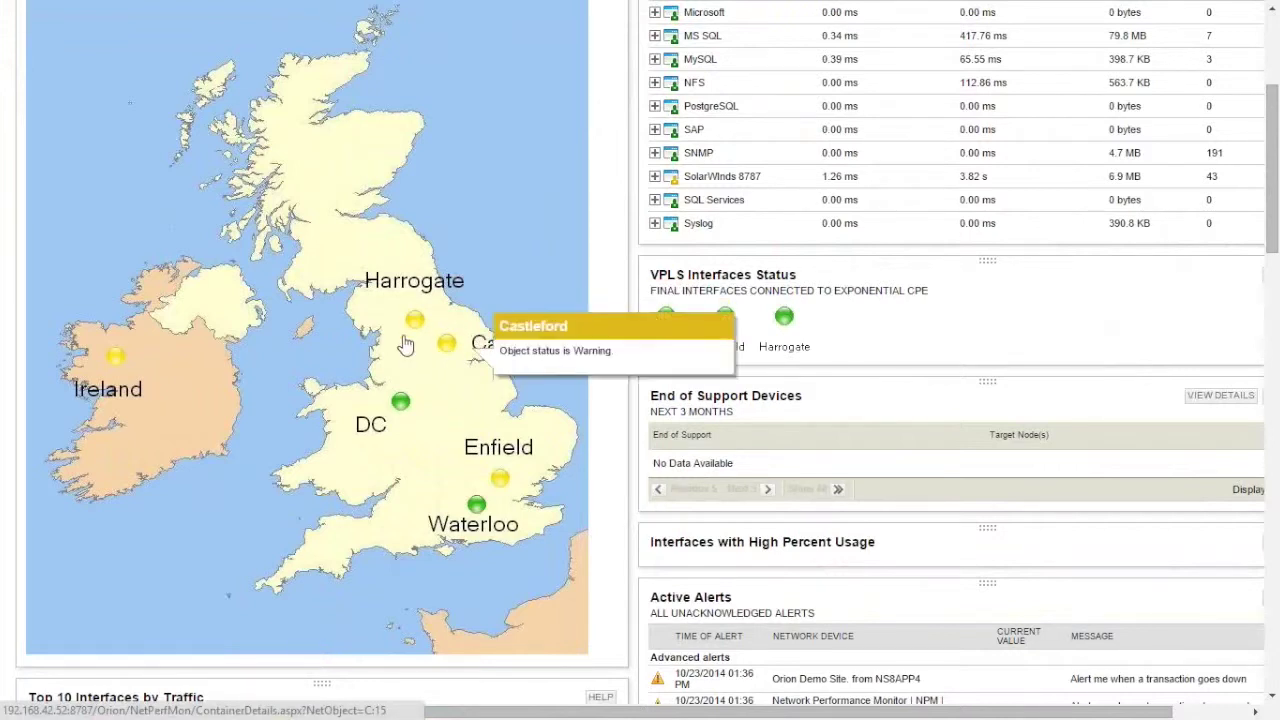
pyautogui.moveTo(127, 376)
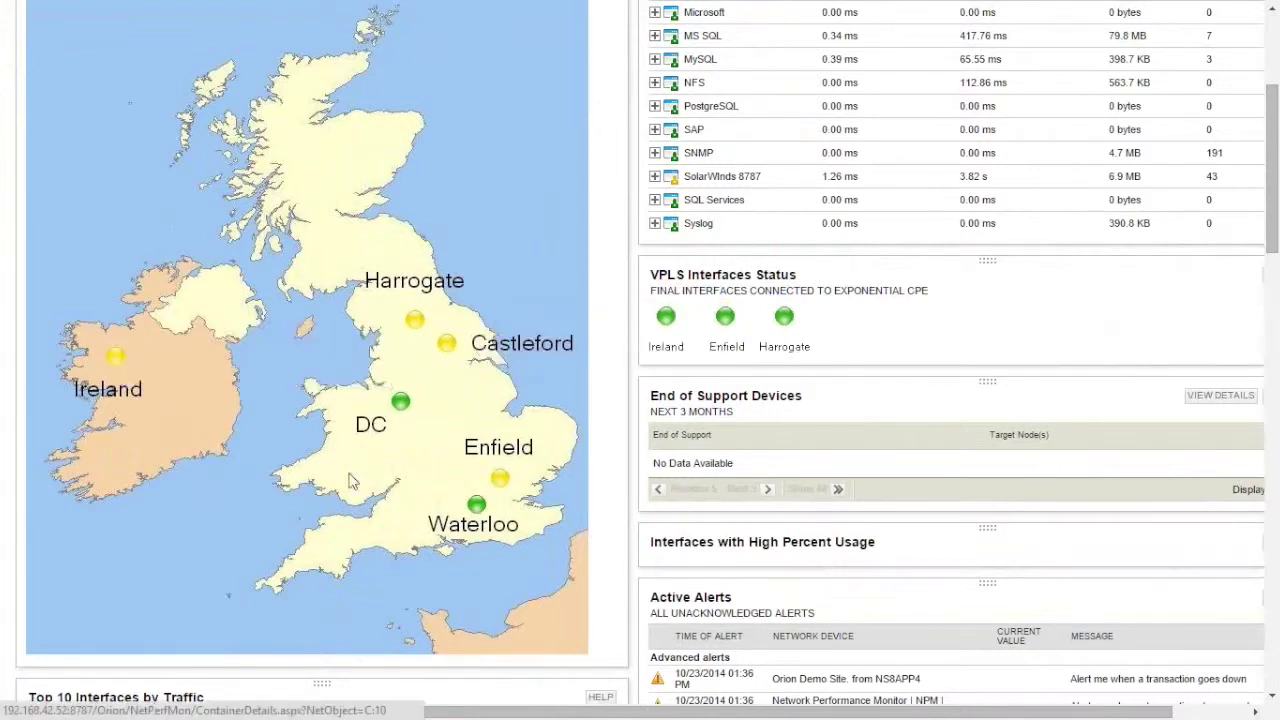
pyautogui.moveTo(503, 487)
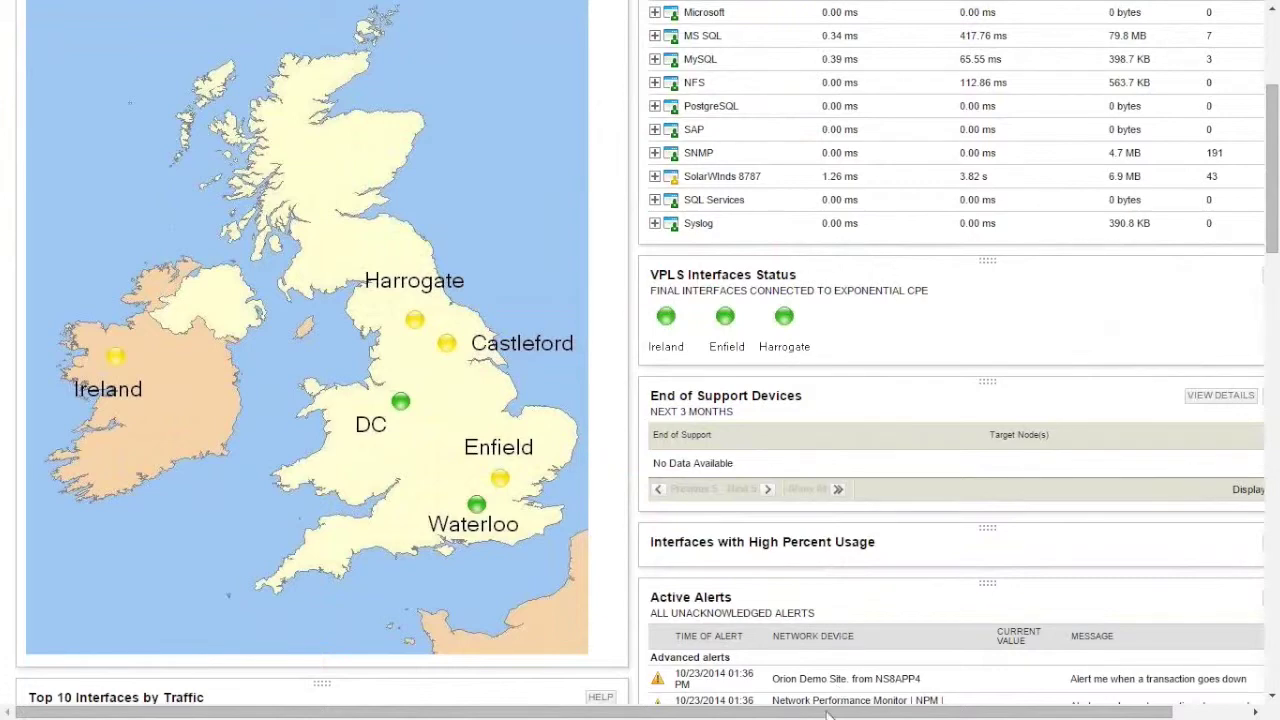
# Step: Look over the page's customization option and check the interface status details in the VPLS Interfaces Status resource
pyautogui.moveTo(828, 714); pyautogui.dragTo(910, 714)
pyautogui.moveTo(1270, 214); pyautogui.dragTo(1268, 148)
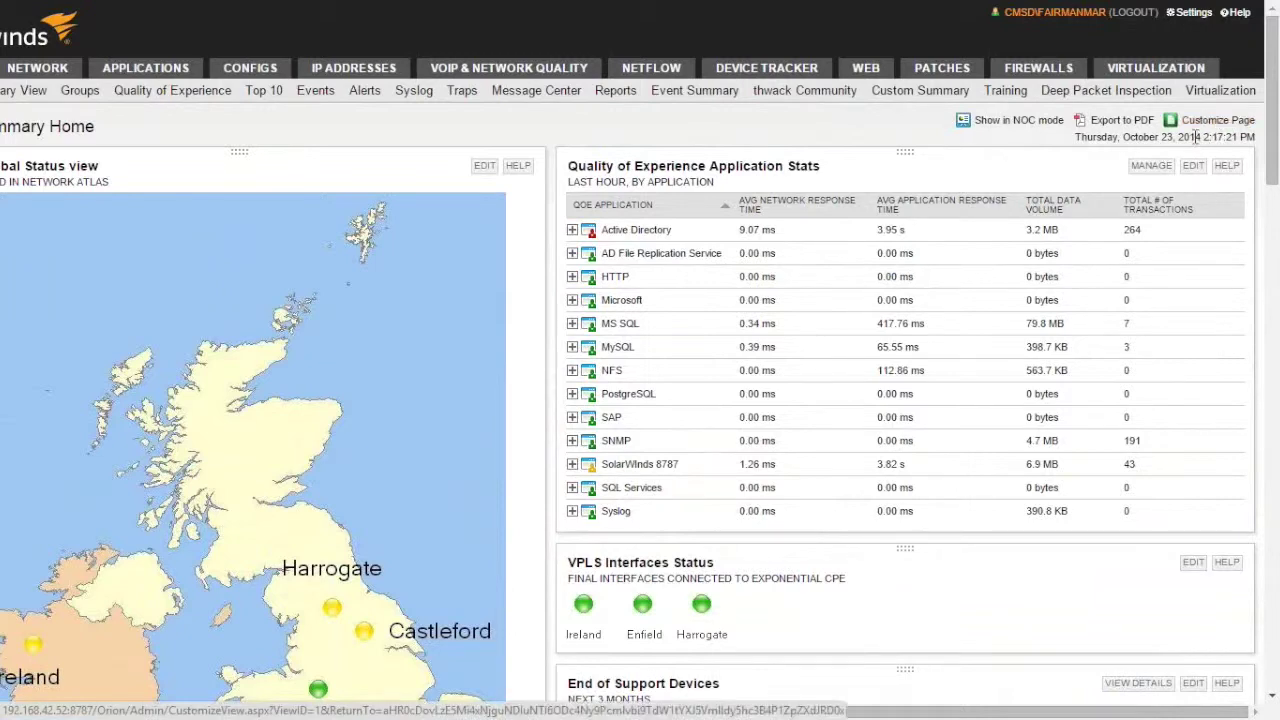
pyautogui.scroll(-3, 943, 231)
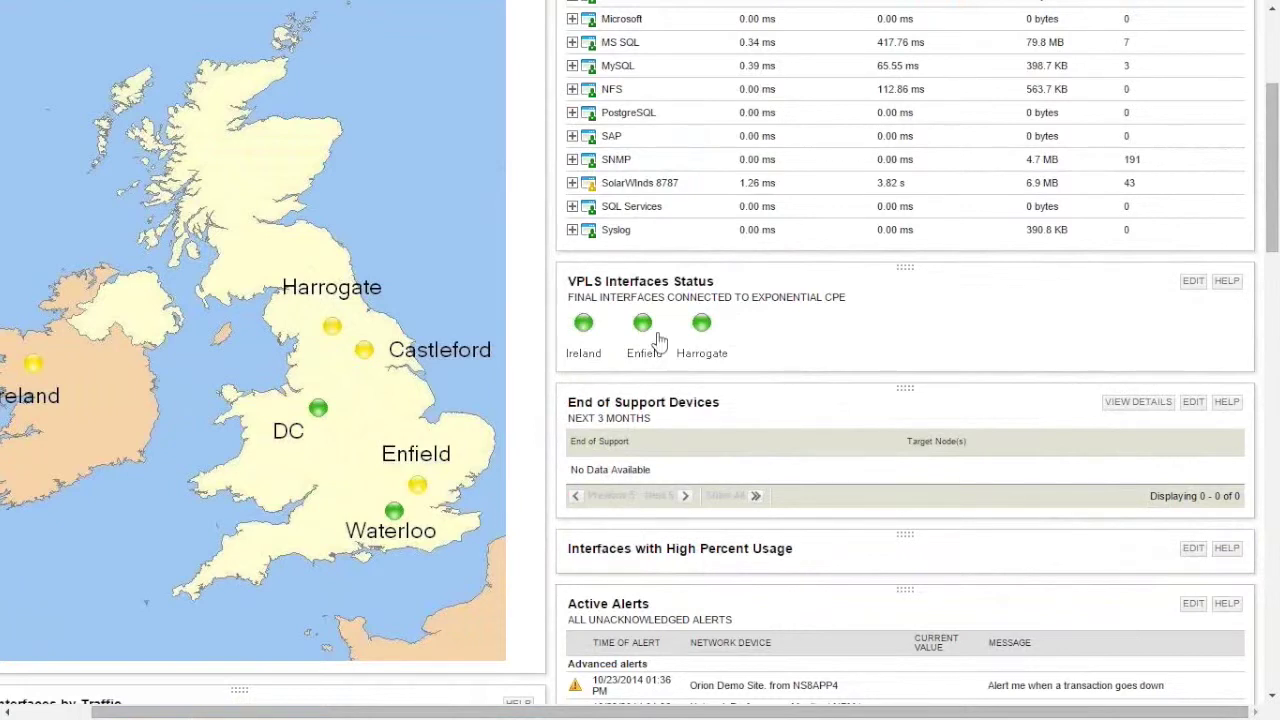
pyautogui.moveTo(646, 336)
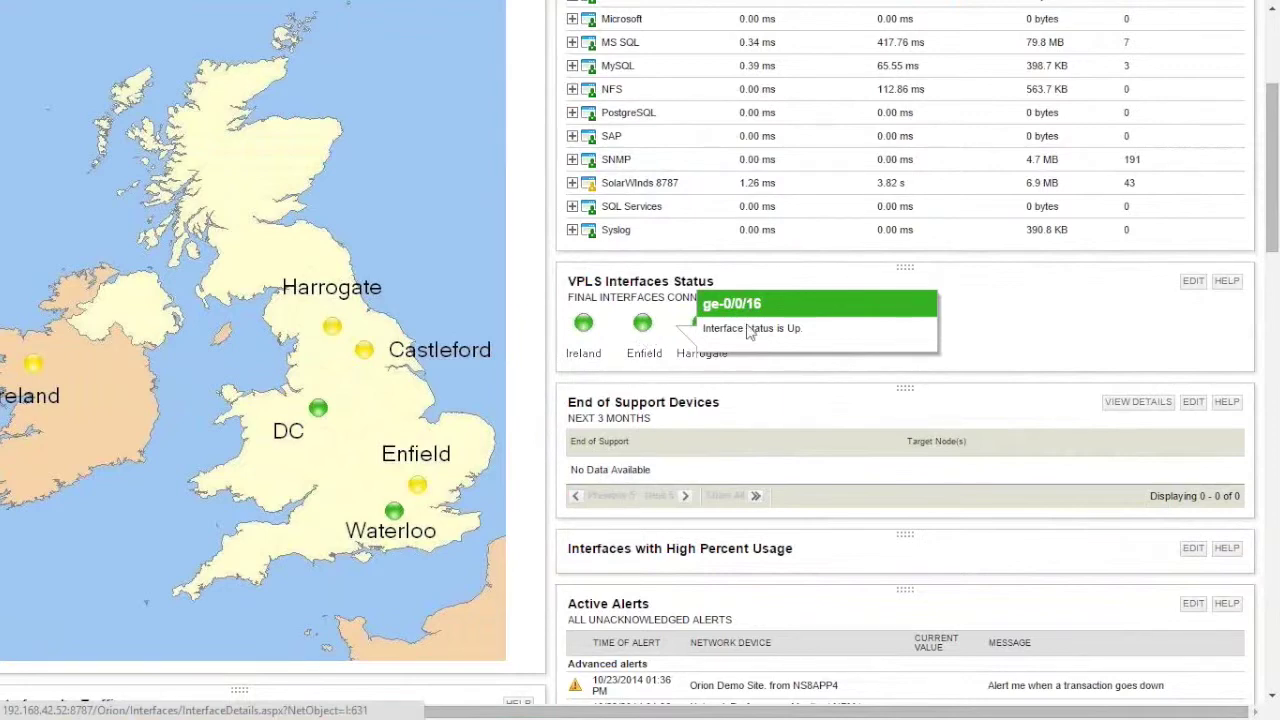
# Step: Review the Top 10 Interfaces by Traffic and the Active Alerts lists on the summary page
pyautogui.scroll(-3, 984, 358)
pyautogui.scroll(-1, 981, 353)
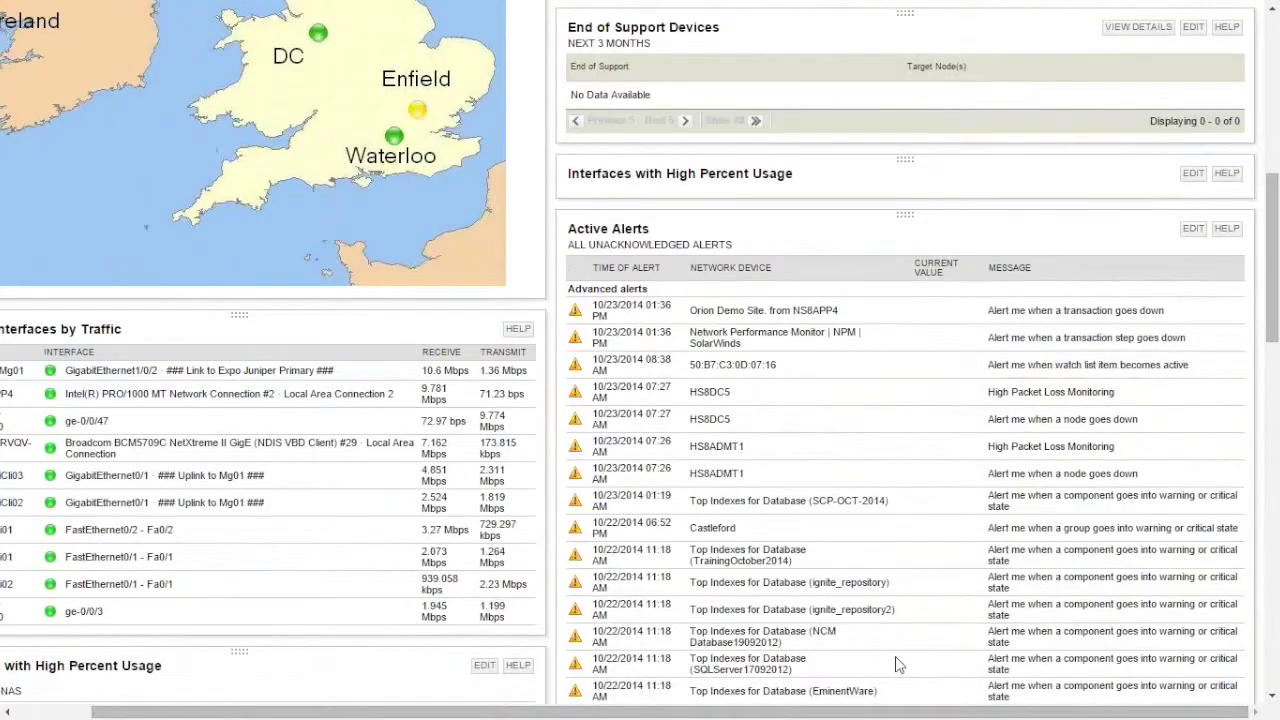
pyautogui.moveTo(691, 712); pyautogui.dragTo(608, 712)
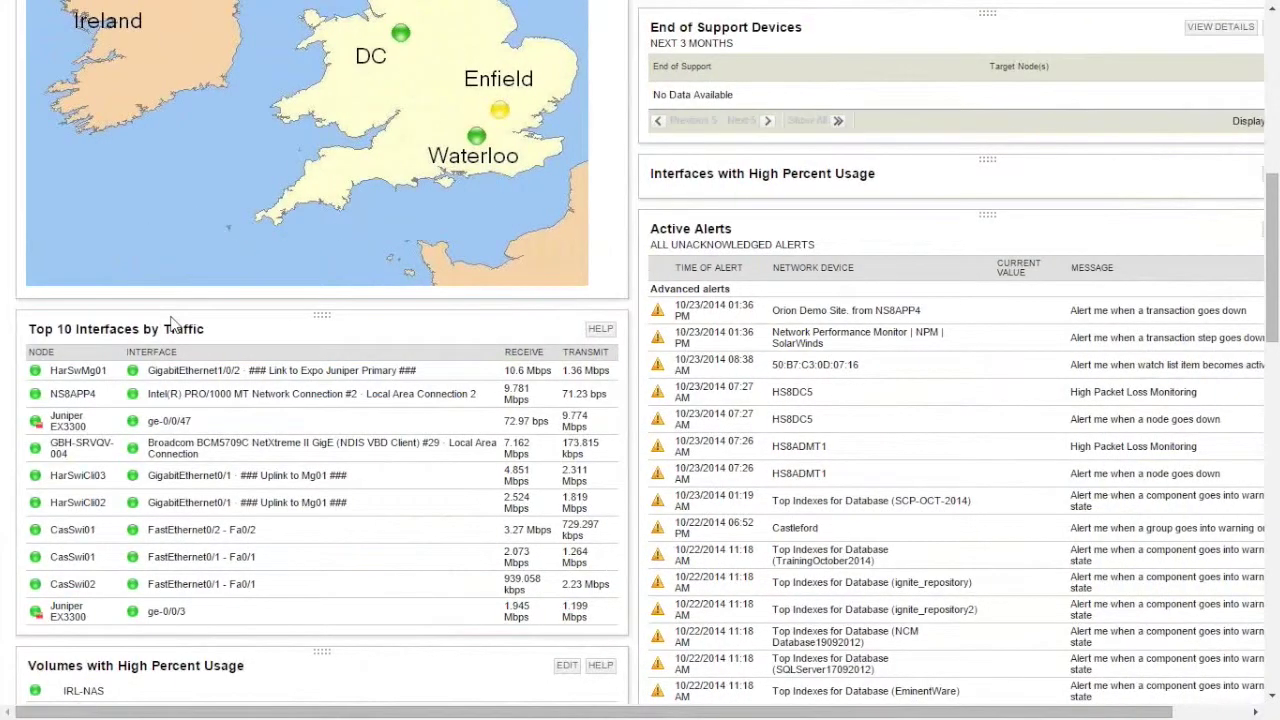
pyautogui.scroll(-1, 363, 503)
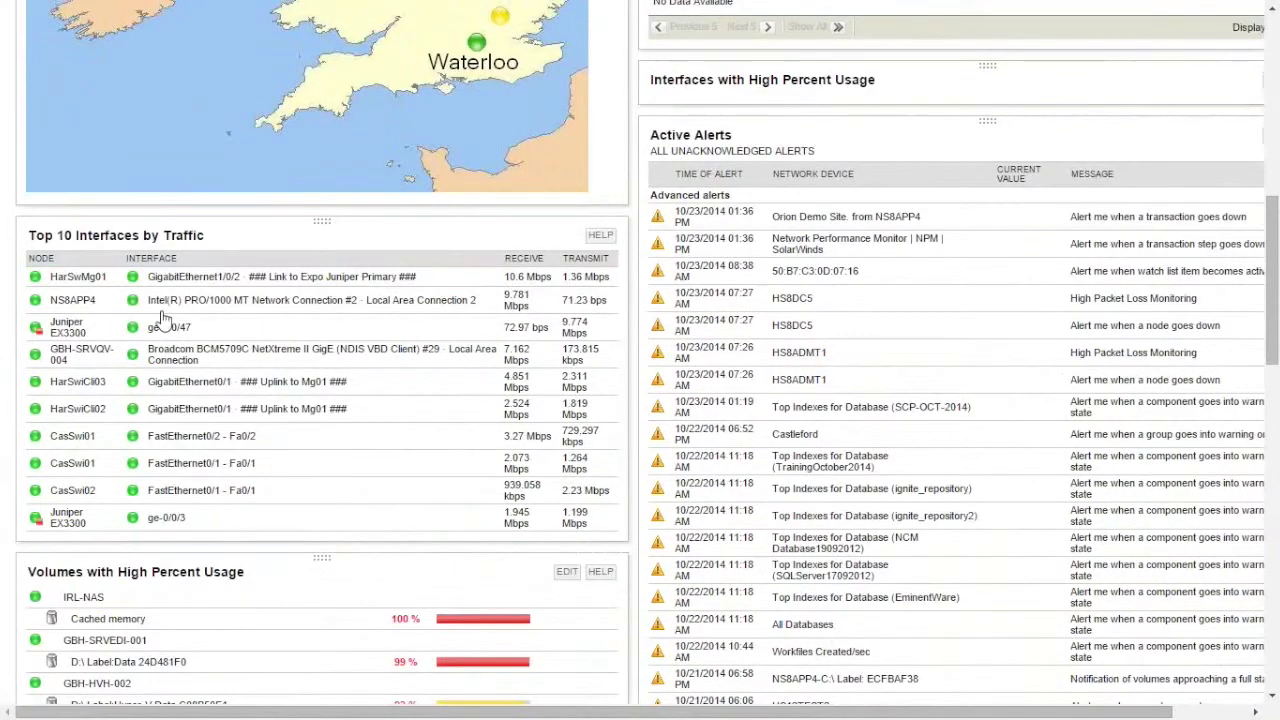
pyautogui.moveTo(390, 288)
pyautogui.moveTo(594, 287)
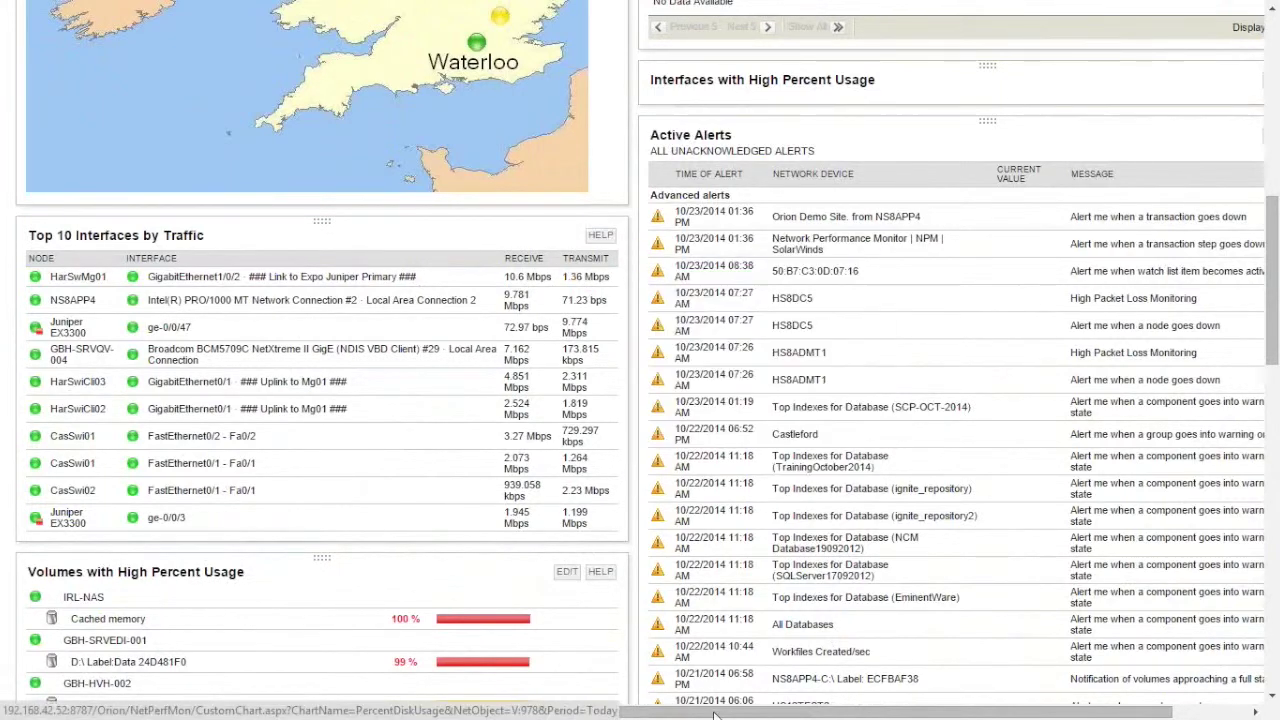
pyautogui.moveTo(755, 713); pyautogui.dragTo(831, 713)
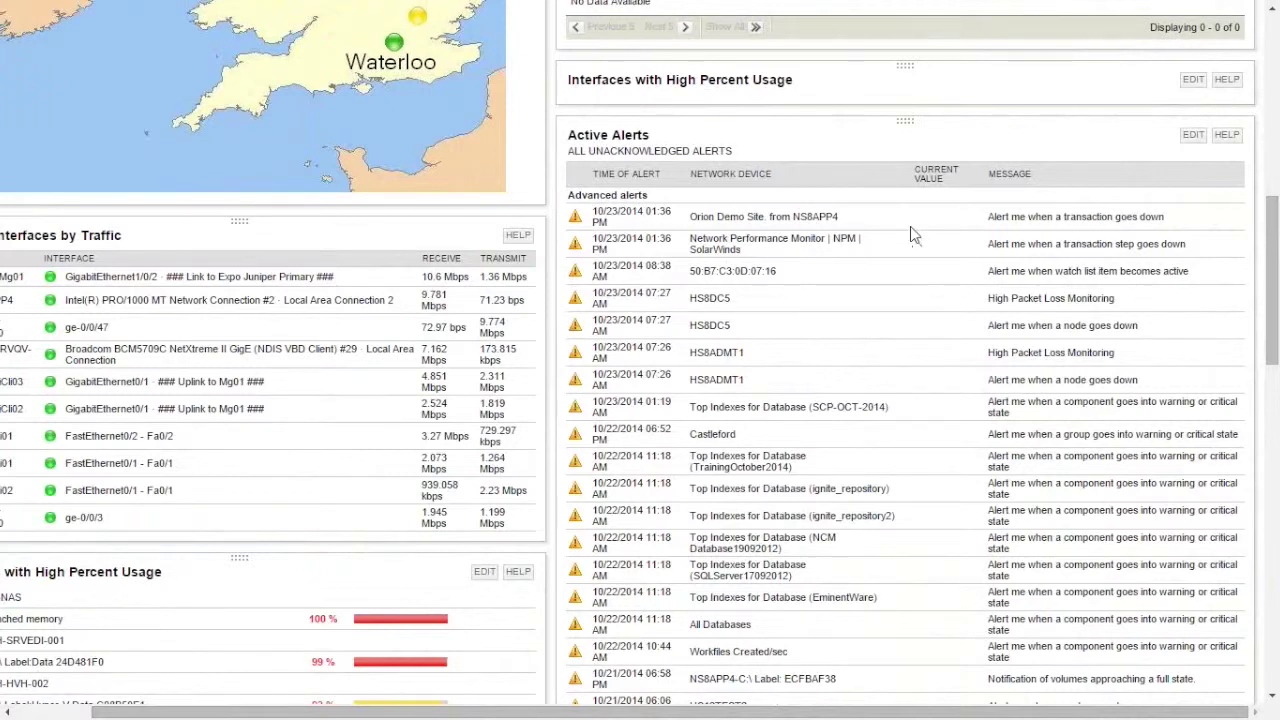
# Step: Examine the Volumes with High Percent Usage list, and return to the beginning of the Orion Summary Home page
pyautogui.scroll(-5, 910, 230)
pyautogui.moveTo(707, 711); pyautogui.dragTo(625, 711)
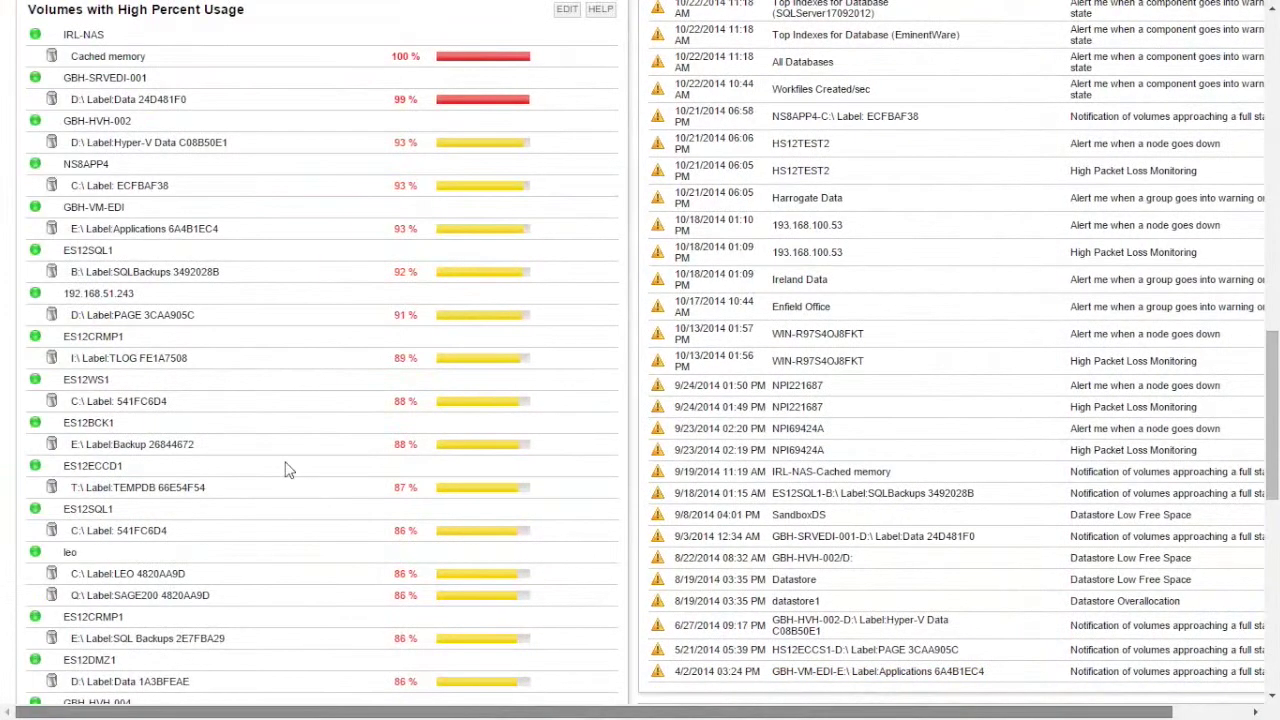
pyautogui.scroll(1, 255, 142)
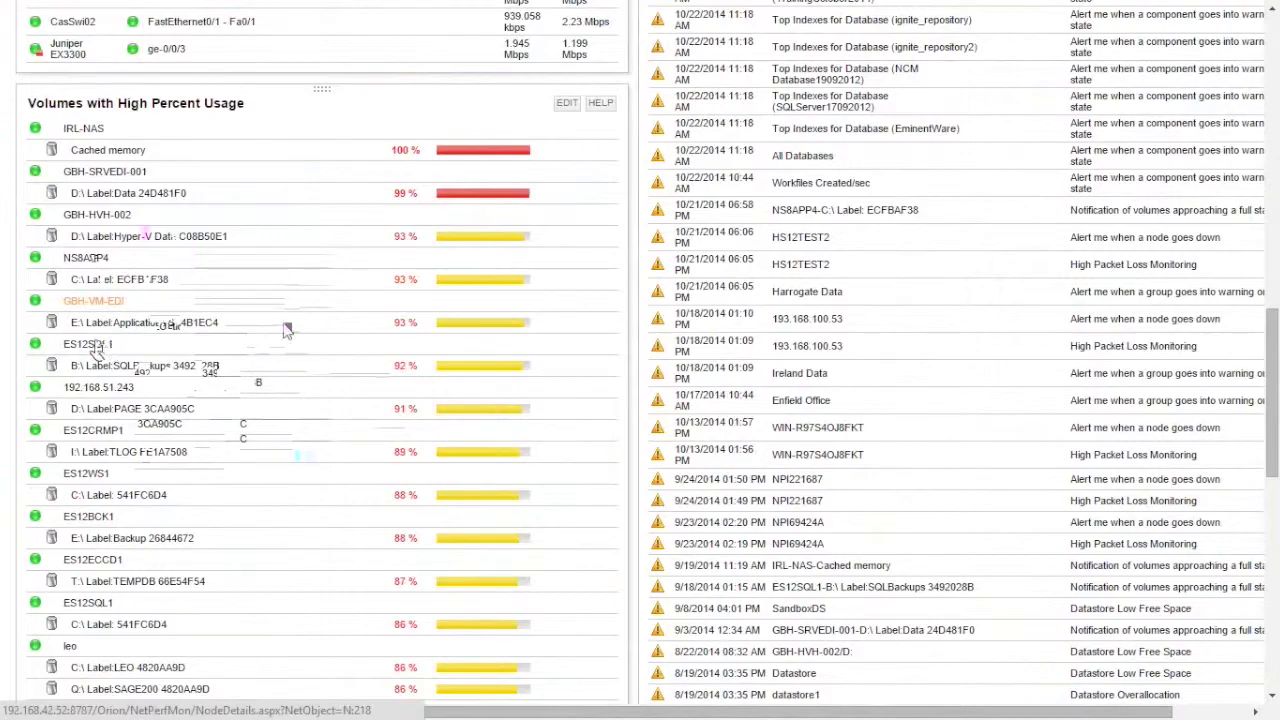
pyautogui.scroll(10, 308, 330)
pyautogui.scroll(3, 308, 330)
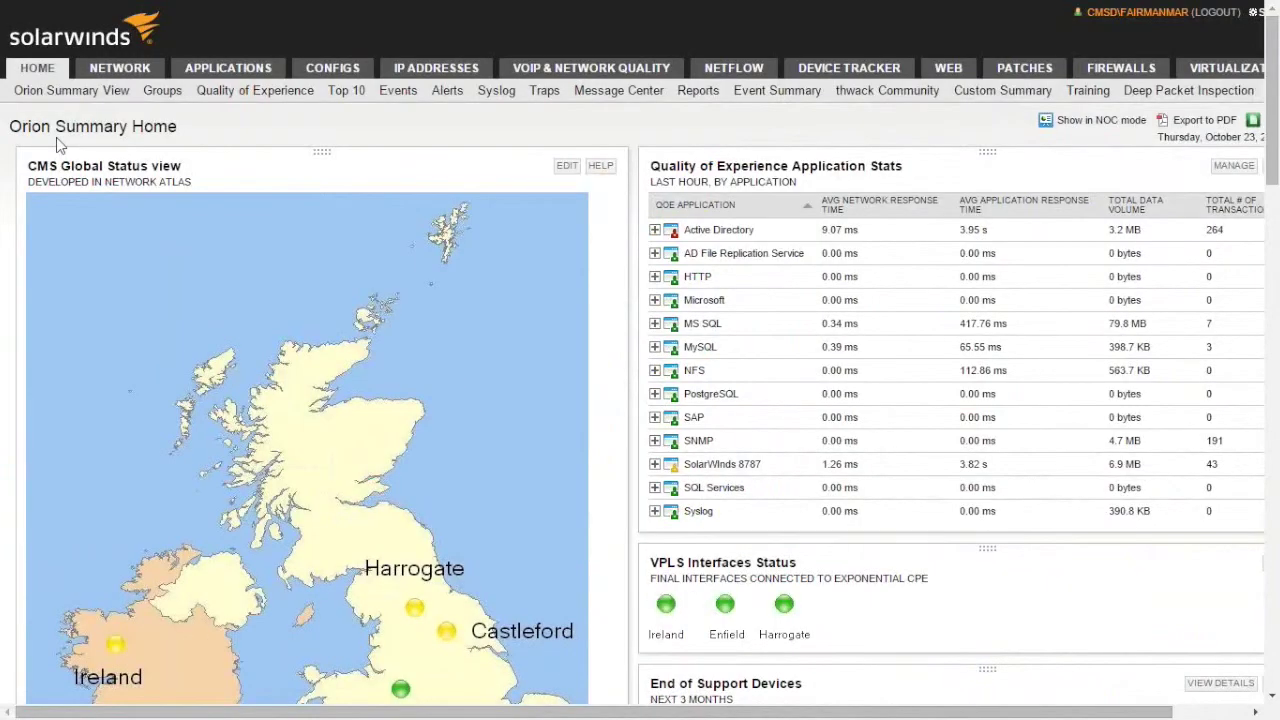
# Step: Open the NPM Summary view and look over its managed nodes, search resources, alerts and recent events
pyautogui.moveTo(118, 78)
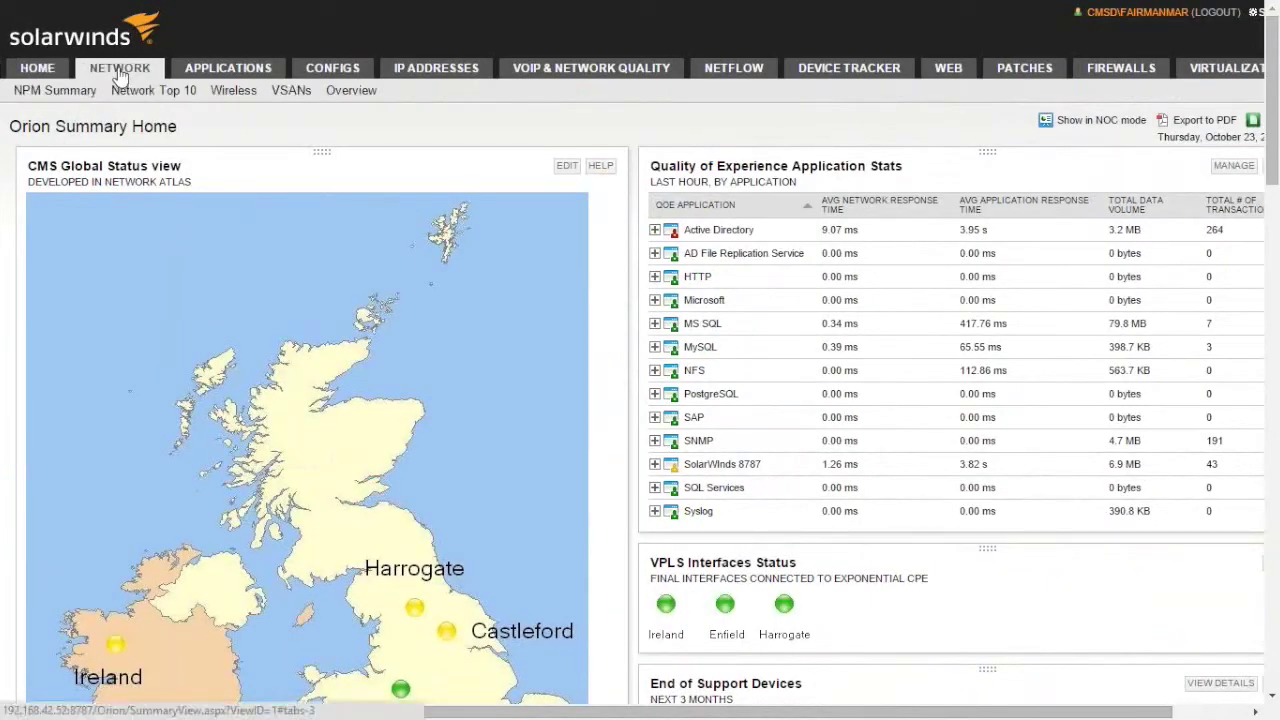
pyautogui.click(118, 67)
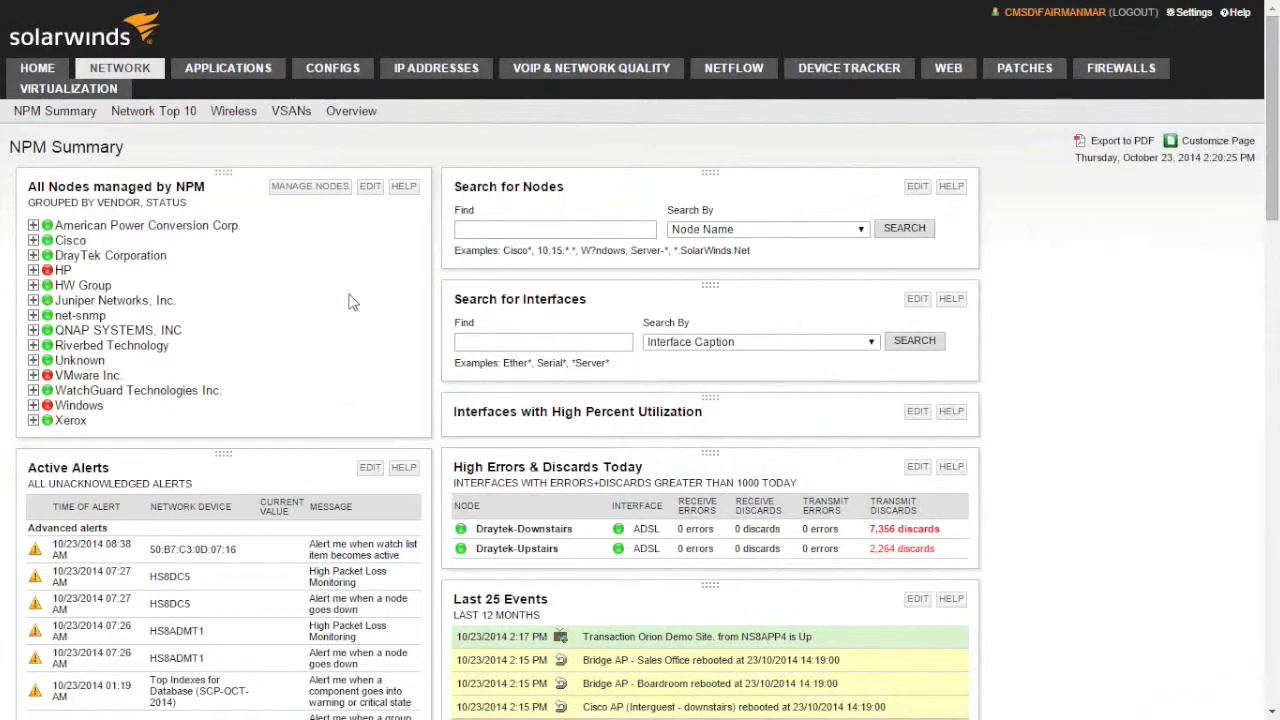
pyautogui.scroll(-1, 350, 302)
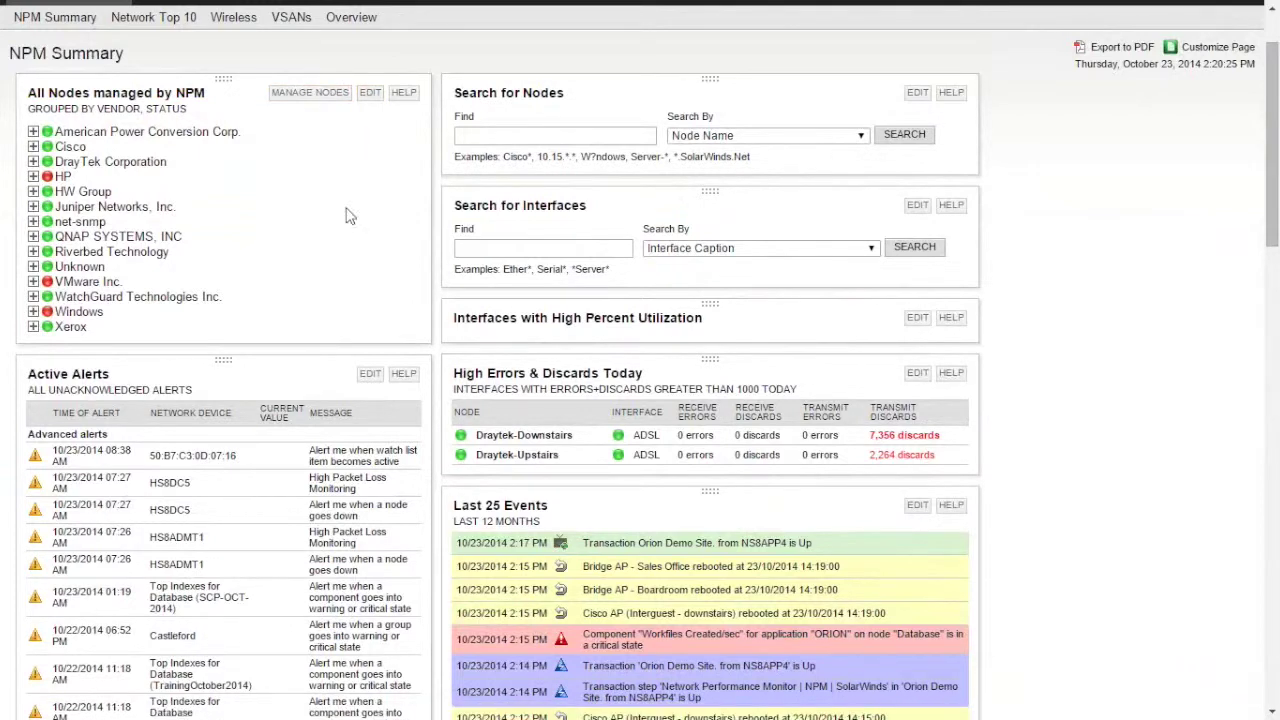
pyautogui.scroll(2, 348, 216)
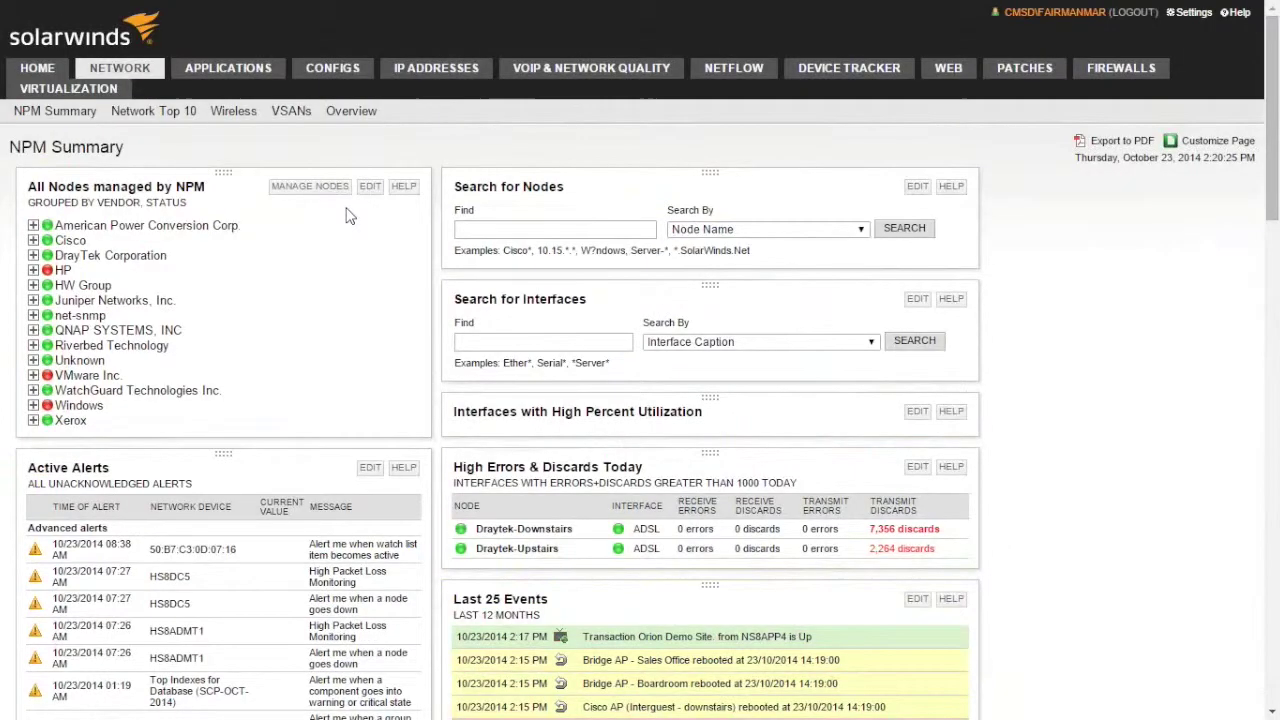
# Step: Open the Groups Summary and expand the Enfield Guest LAN group to inspect its members
pyautogui.moveTo(40, 70)
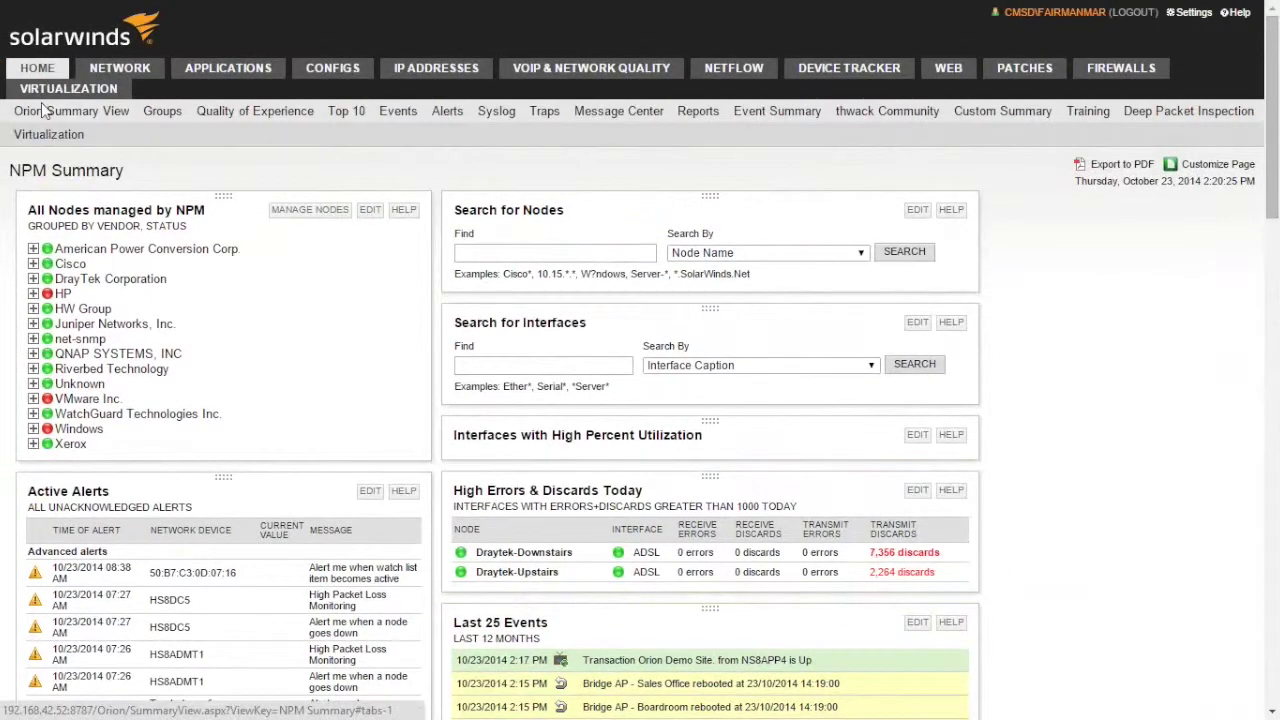
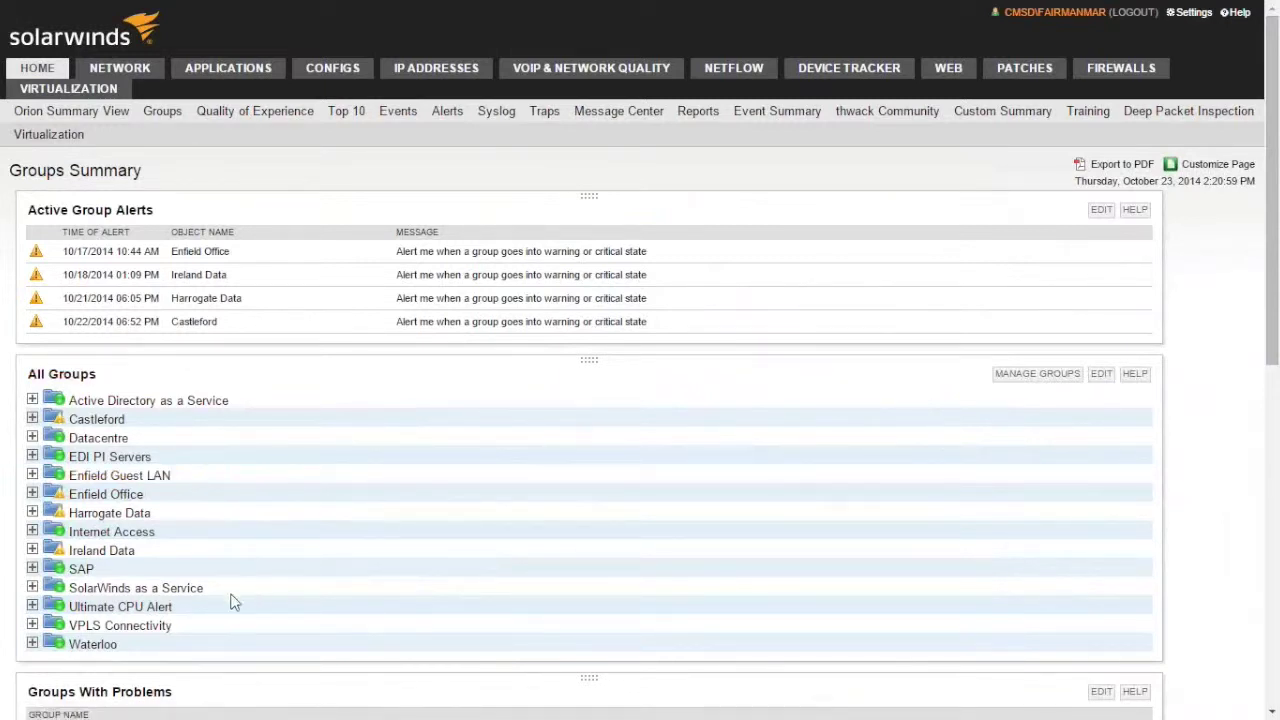
pyautogui.click(32, 476)
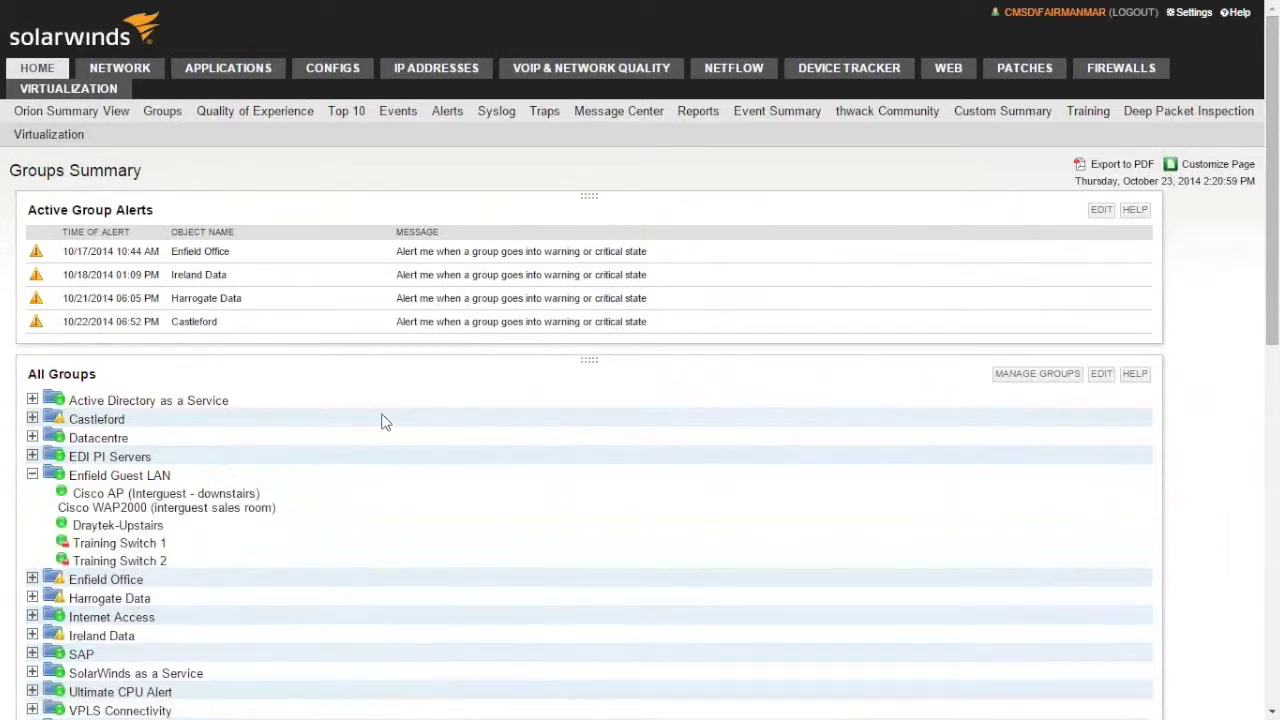
pyautogui.scroll(-2, 381, 421)
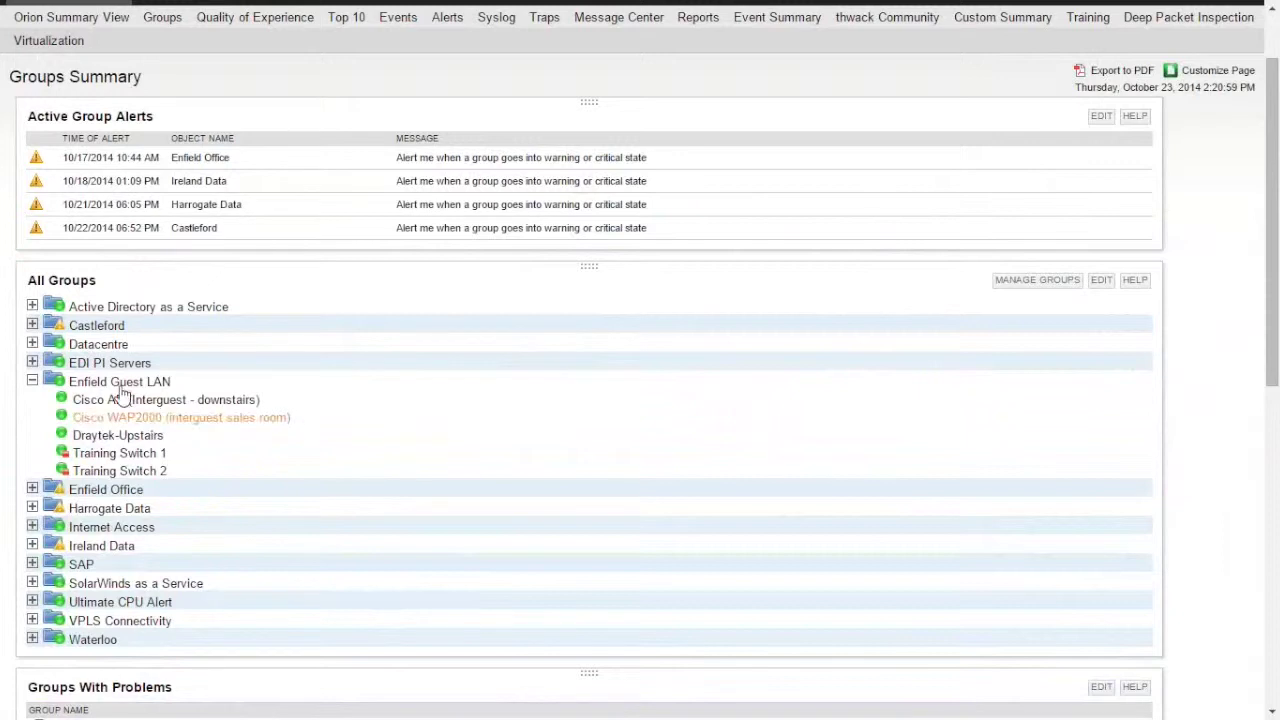
pyautogui.moveTo(120, 388)
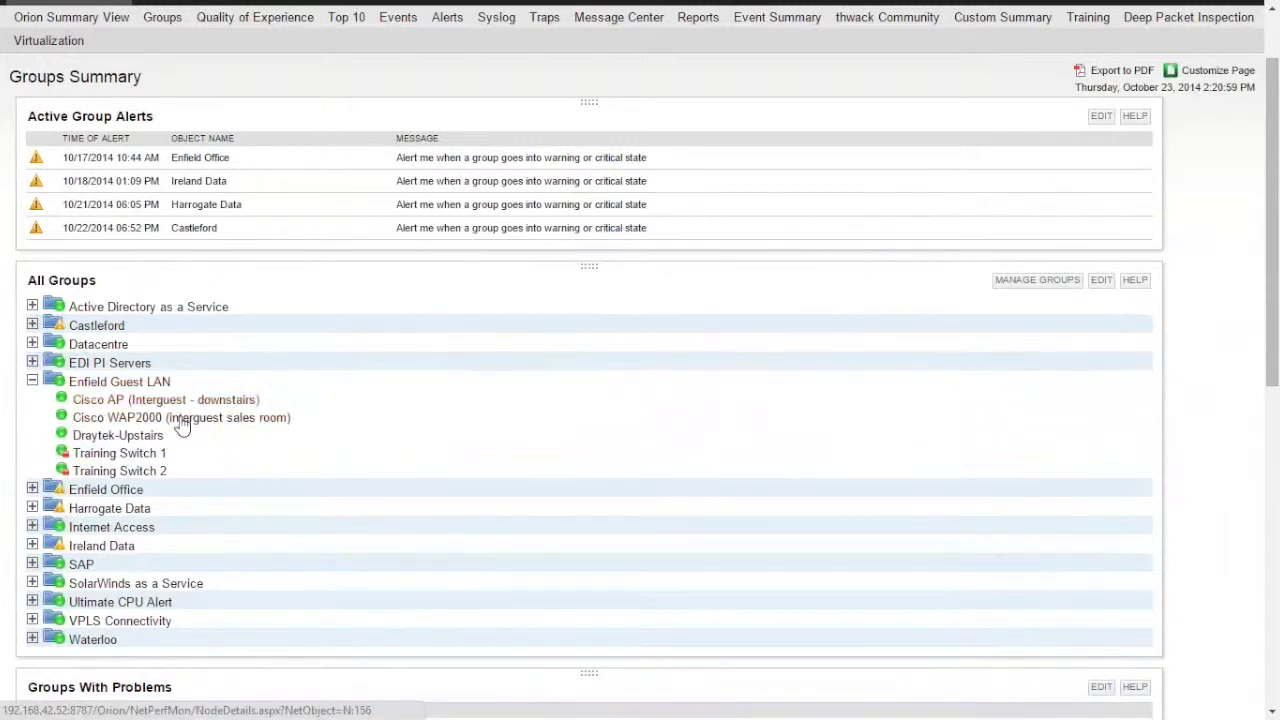
# Step: Open the Enfield Guest LAN group's details and examine its members, root cause, events and availability chart
pyautogui.moveTo(183, 425)
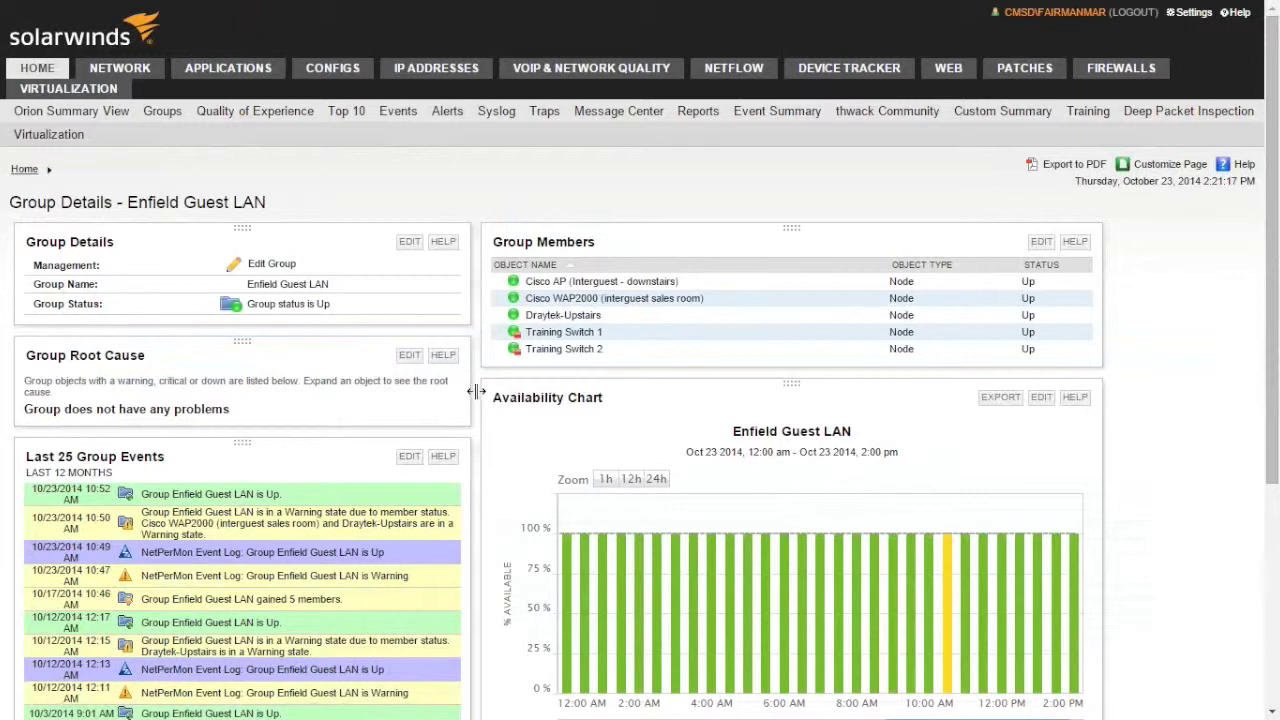
pyautogui.scroll(-2, 476, 391)
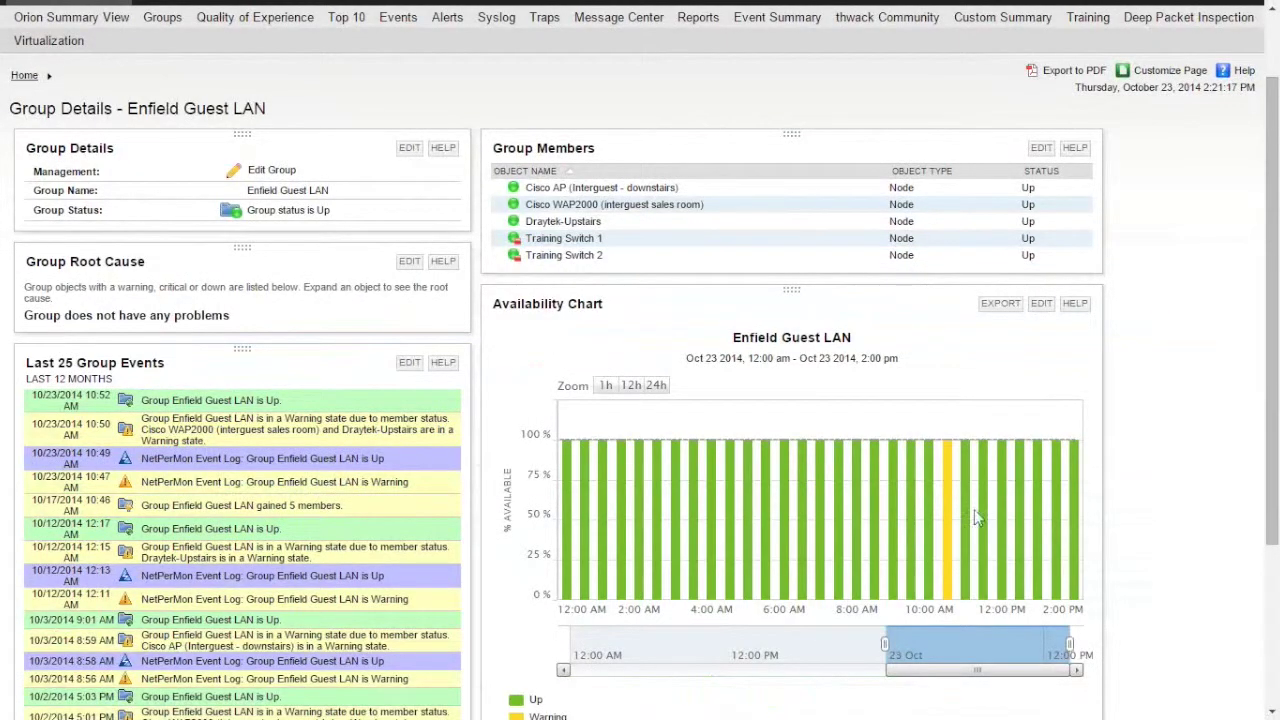
pyautogui.moveTo(953, 518)
pyautogui.scroll(2, 460, 243)
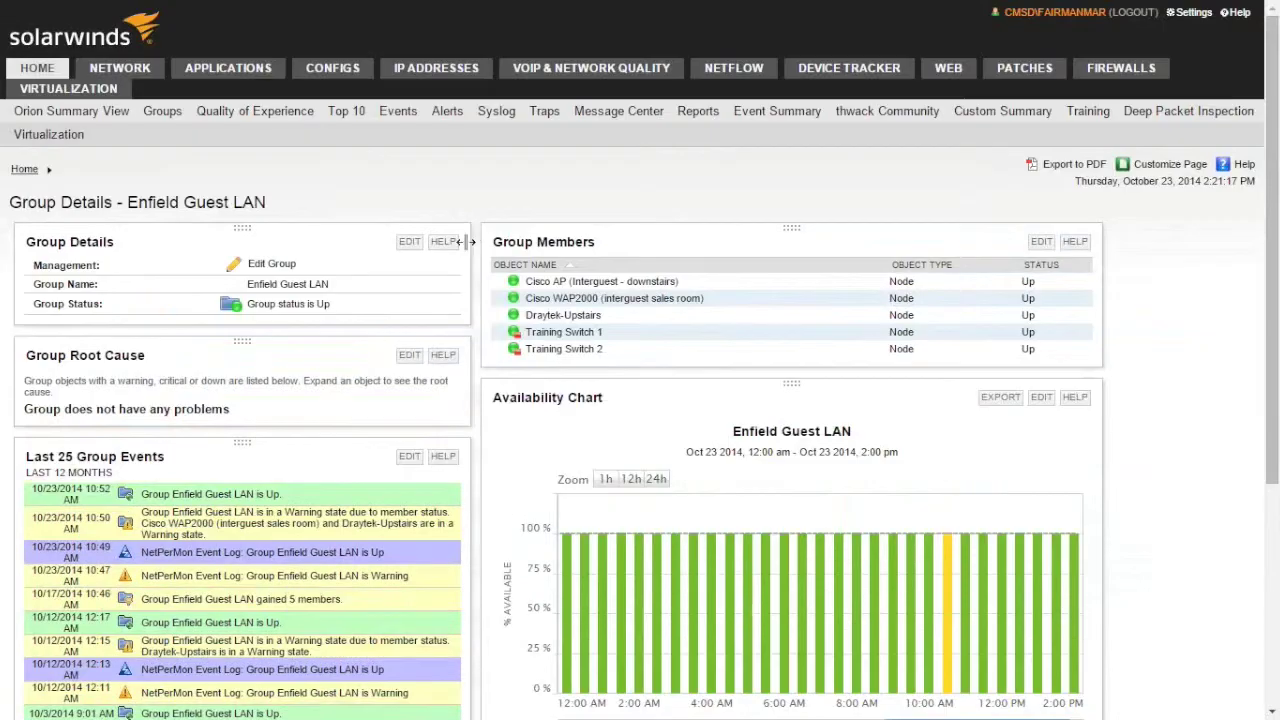
pyautogui.scroll(-2, 466, 242)
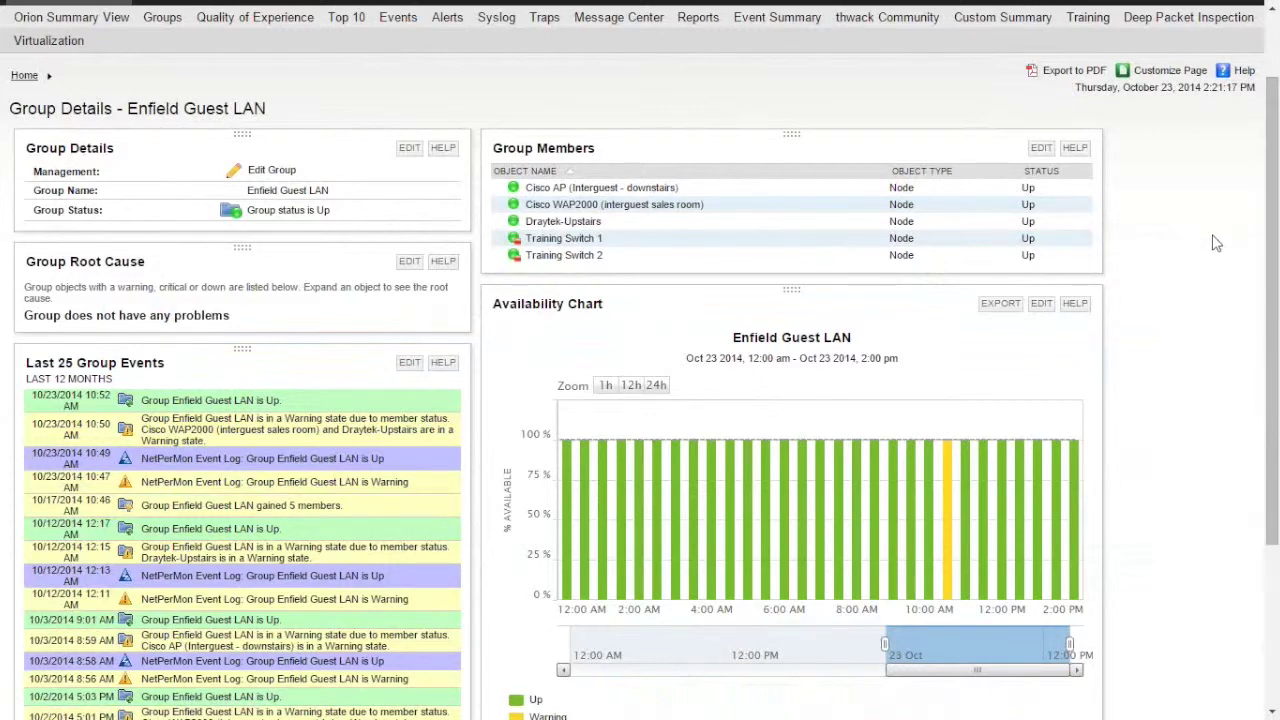
pyautogui.scroll(2, 1157, 233)
# Step: Open the Network Top 10 view and review its interface traffic, errors, packet loss, CPU load and memory rankings
pyautogui.moveTo(140, 70)
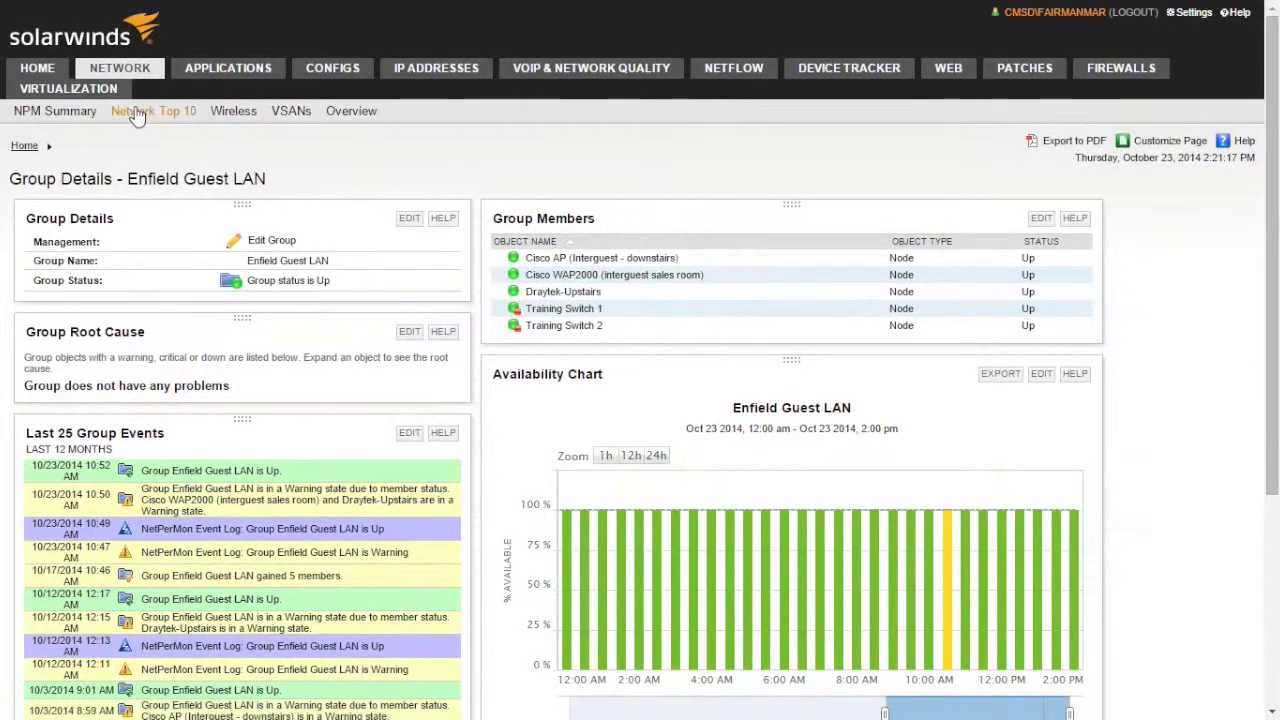
pyautogui.click(145, 118)
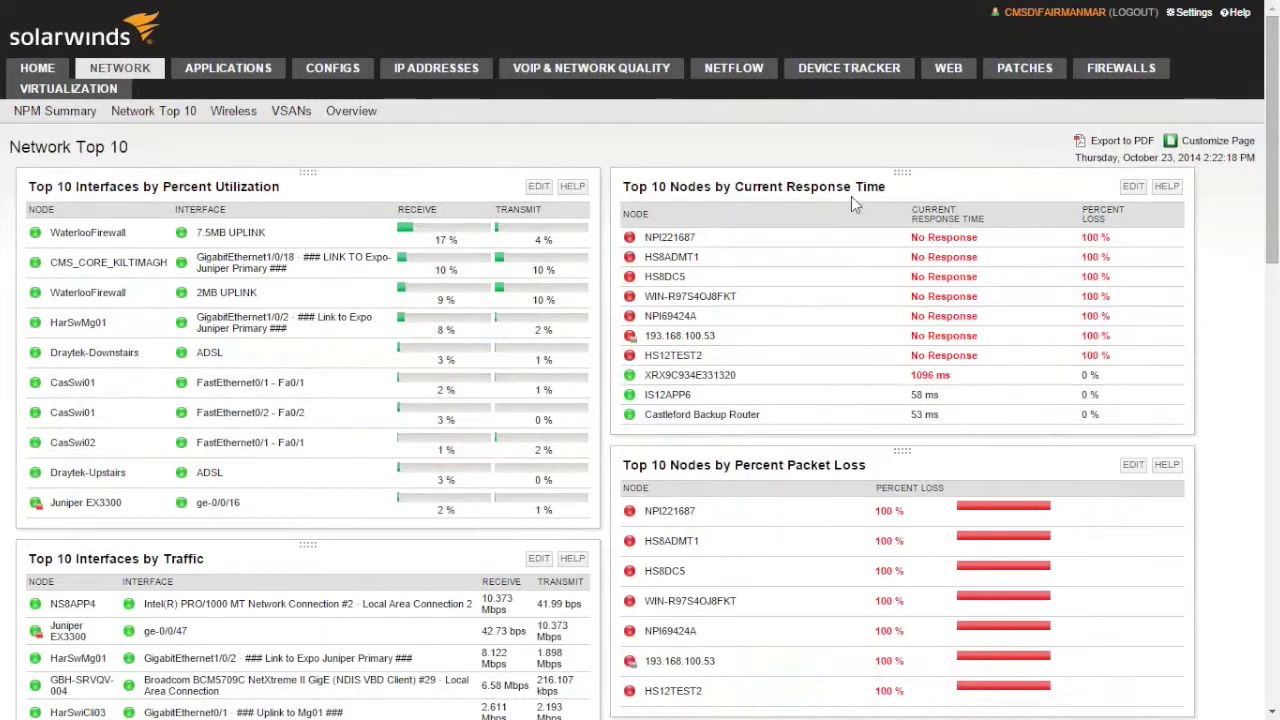
pyautogui.scroll(-3, 851, 196)
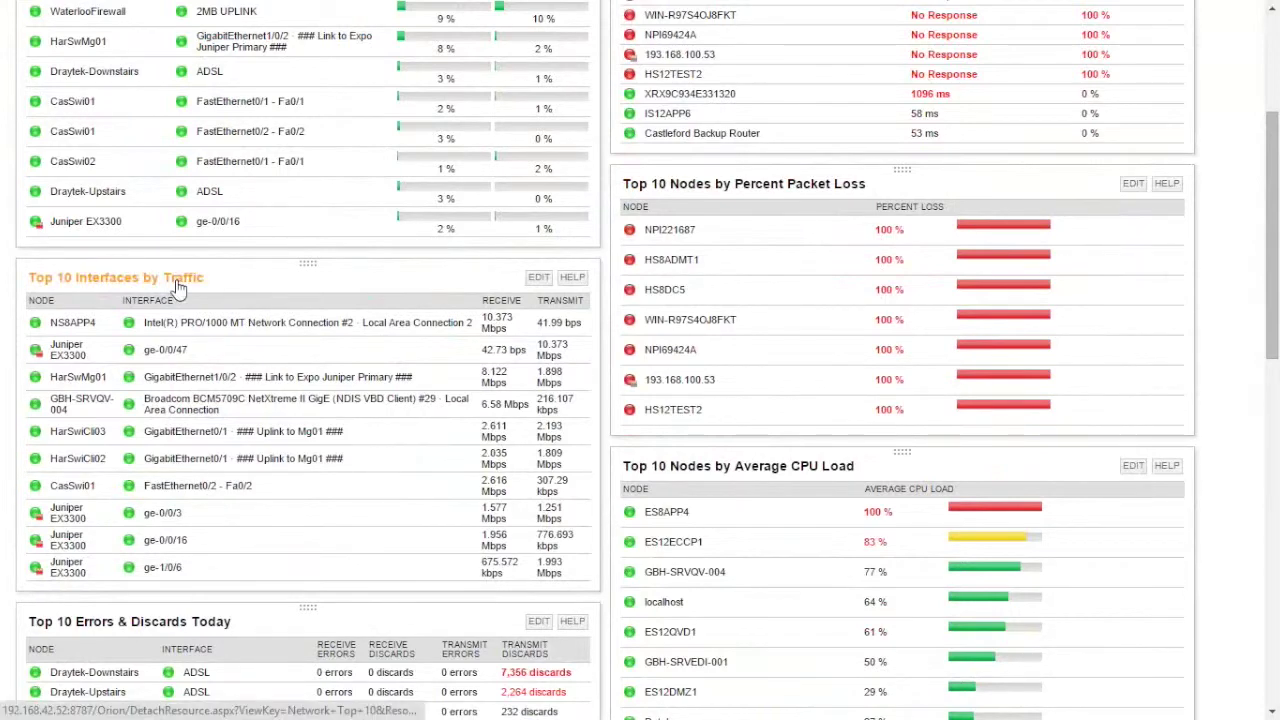
pyautogui.scroll(-3, 178, 288)
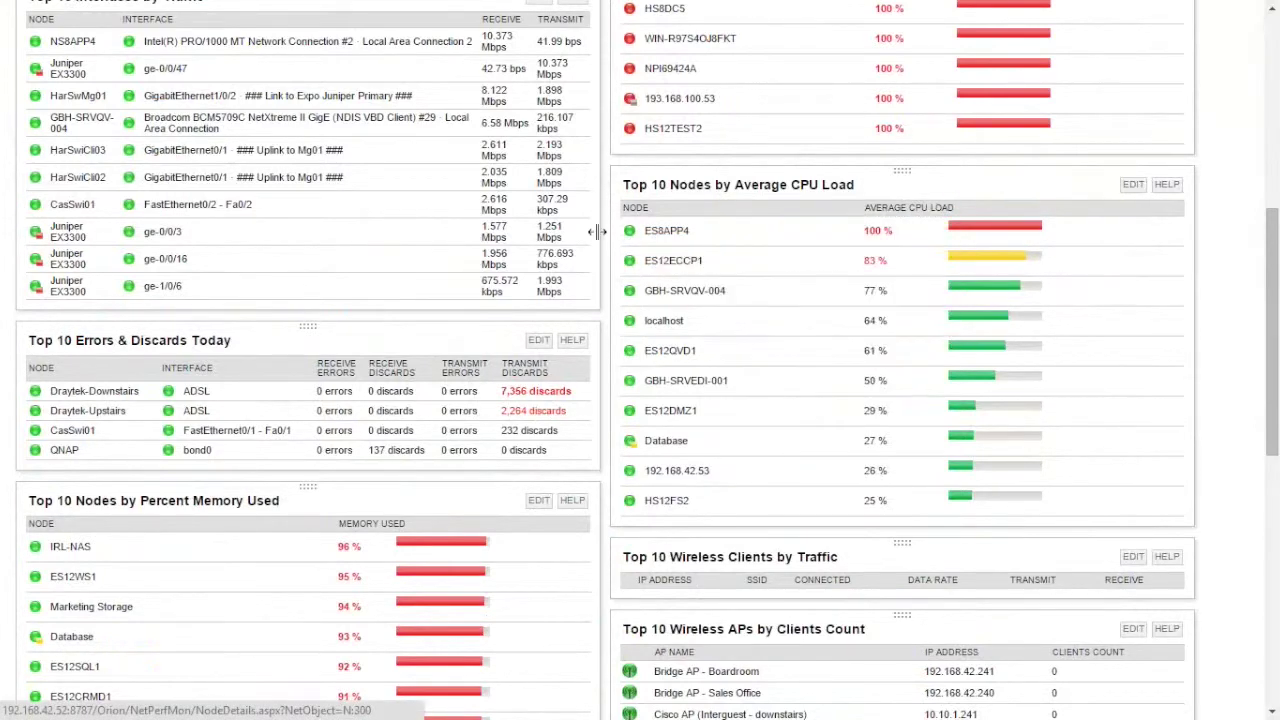
pyautogui.scroll(-3, 246, 151)
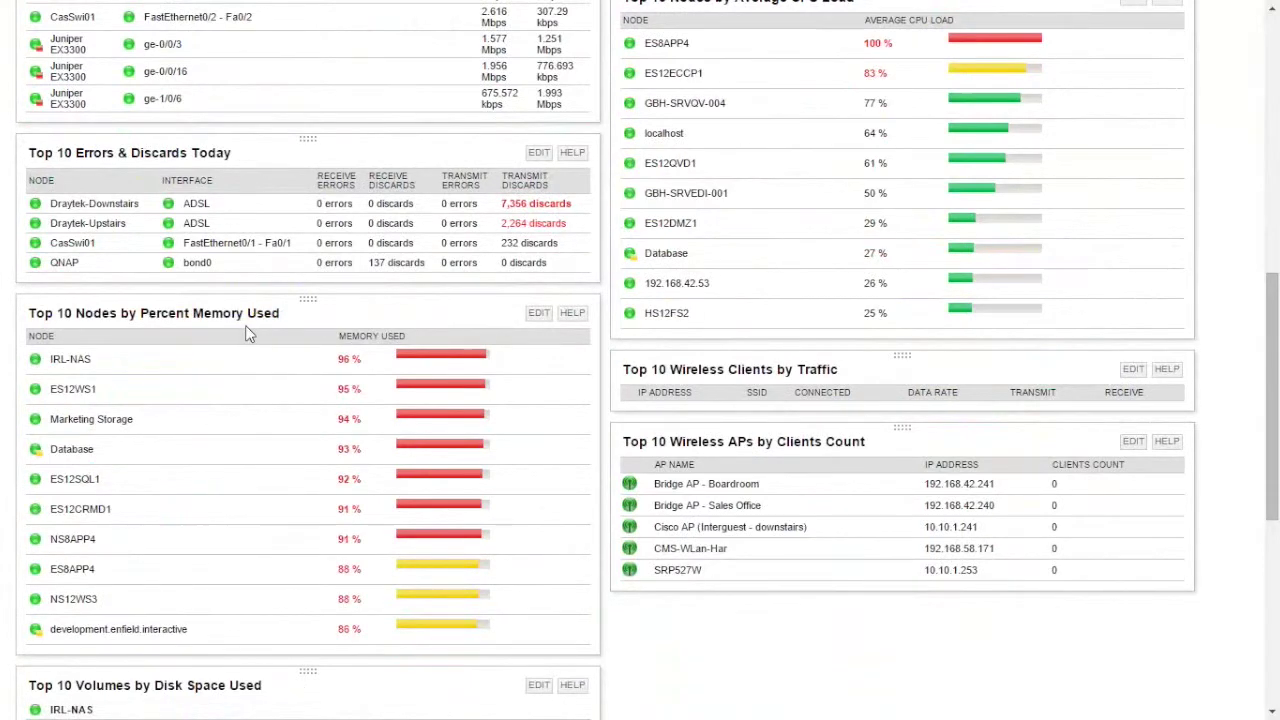
# Step: Review the Network Top 10 rankings for memory used, wireless access points and volumes by disk space
pyautogui.scroll(-3, 250, 330)
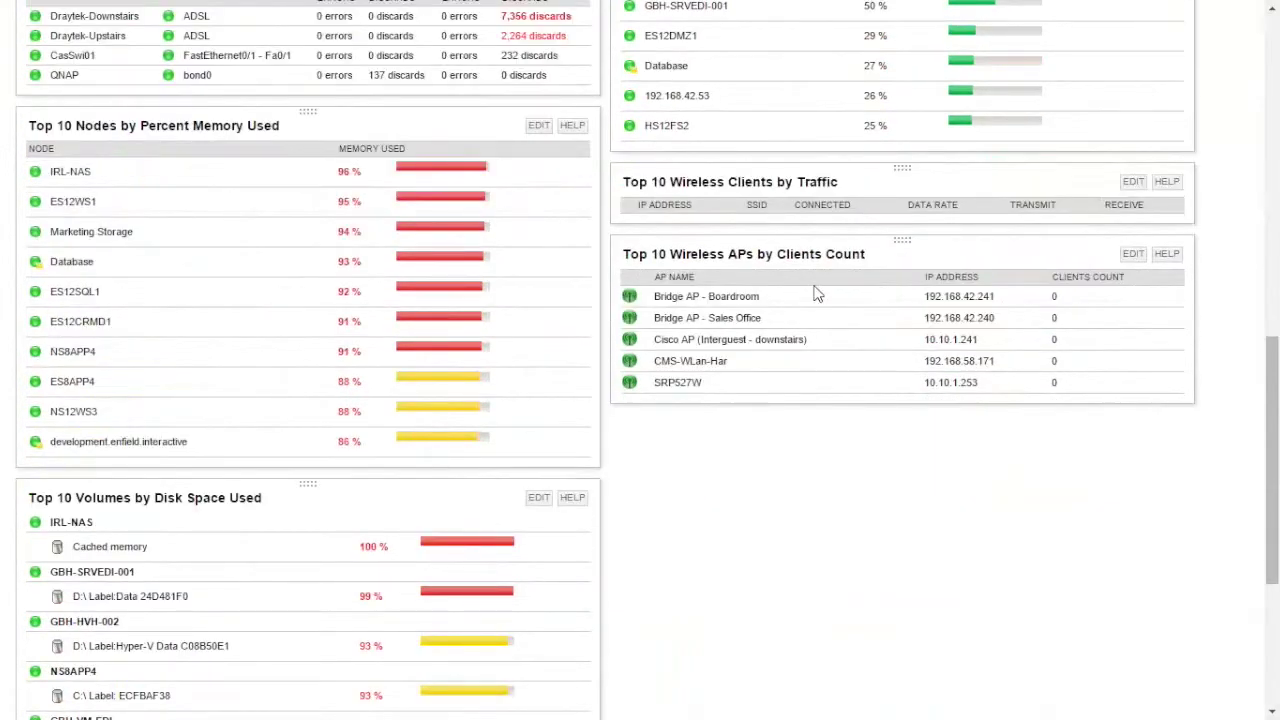
pyautogui.scroll(-5, 815, 292)
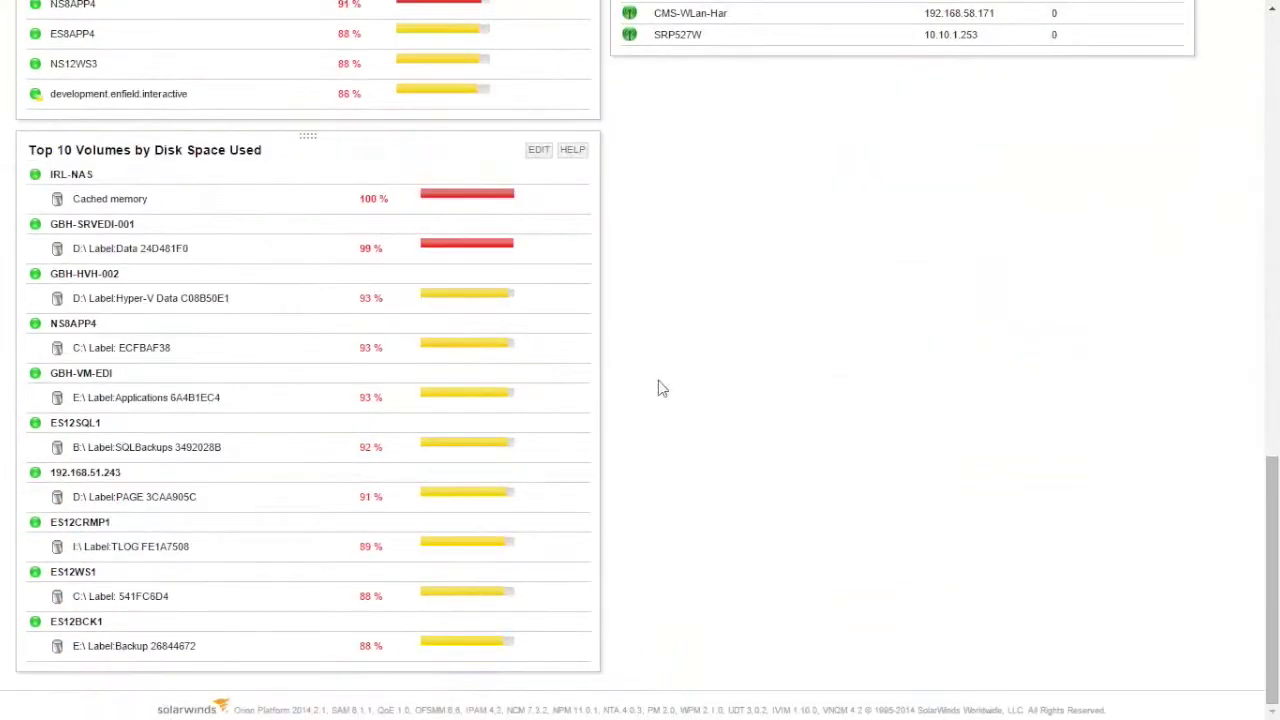
pyautogui.scroll(15, 655, 386)
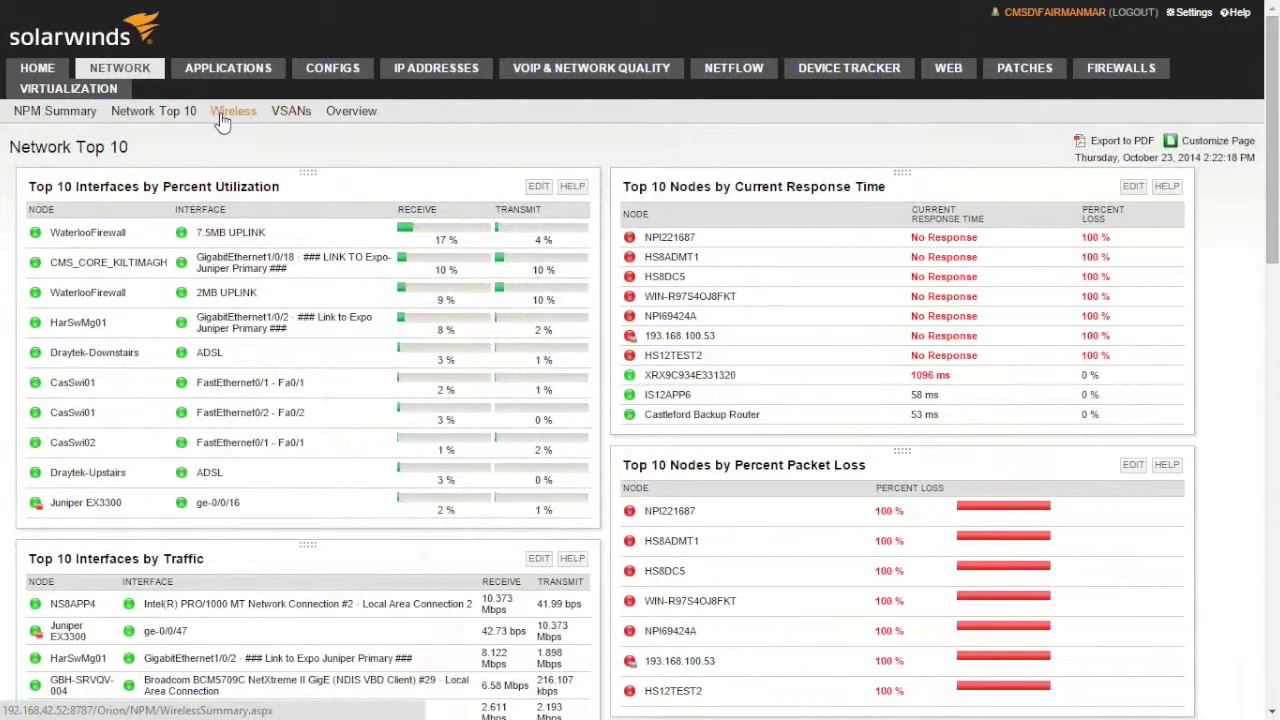
# Step: Return to the NPM Summary, expand the Cisco nodes that are Up, and open the Training Switch 1 details
pyautogui.click(133, 75)
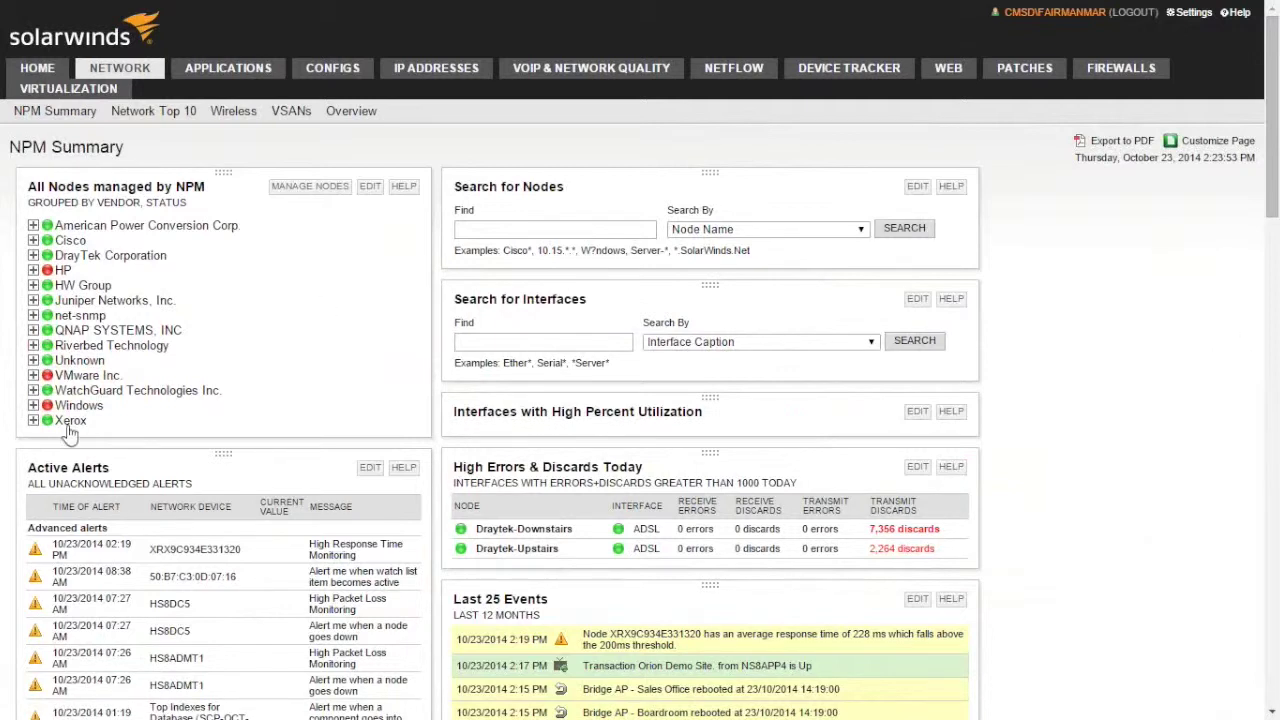
pyautogui.click(33, 241)
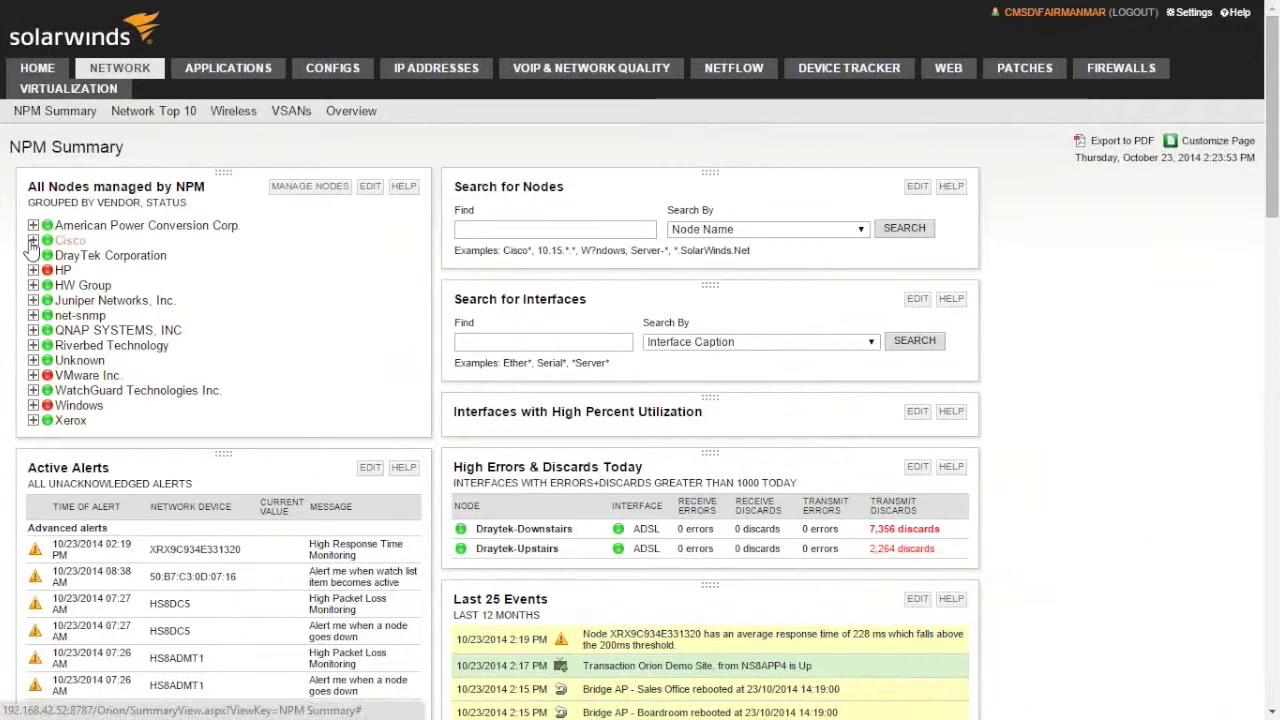
pyautogui.click(44, 256)
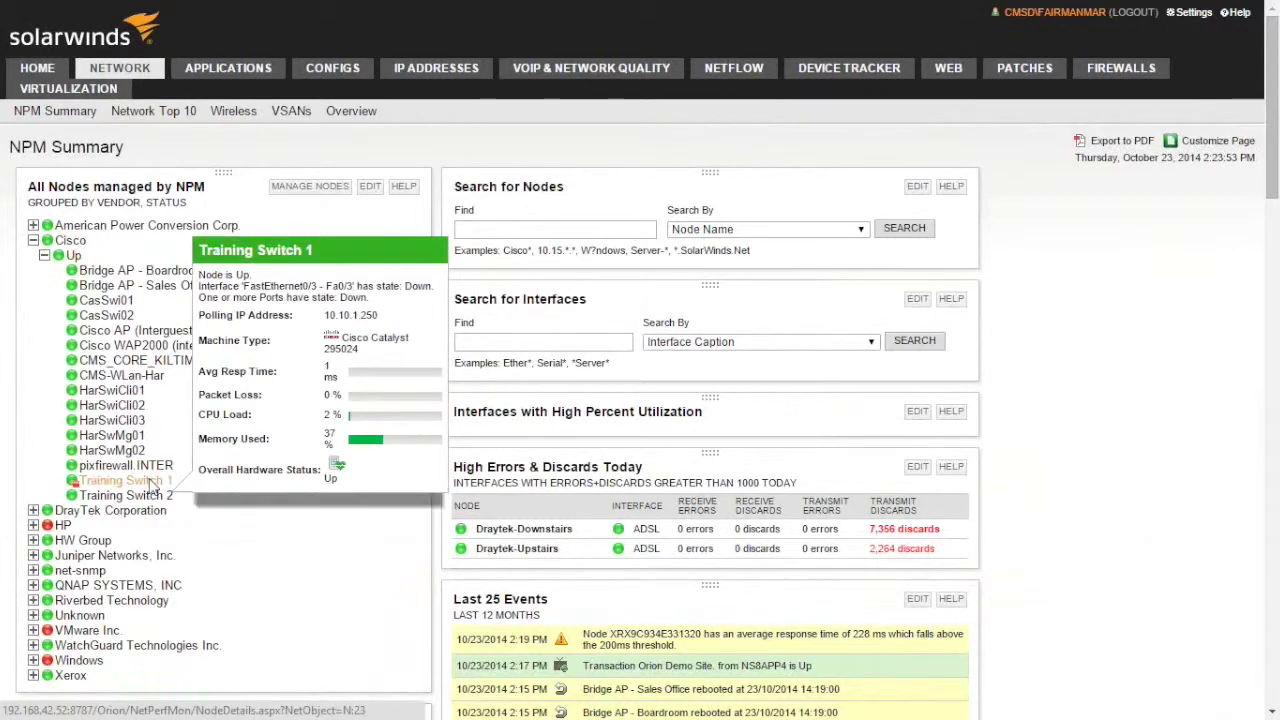
pyautogui.click(152, 485)
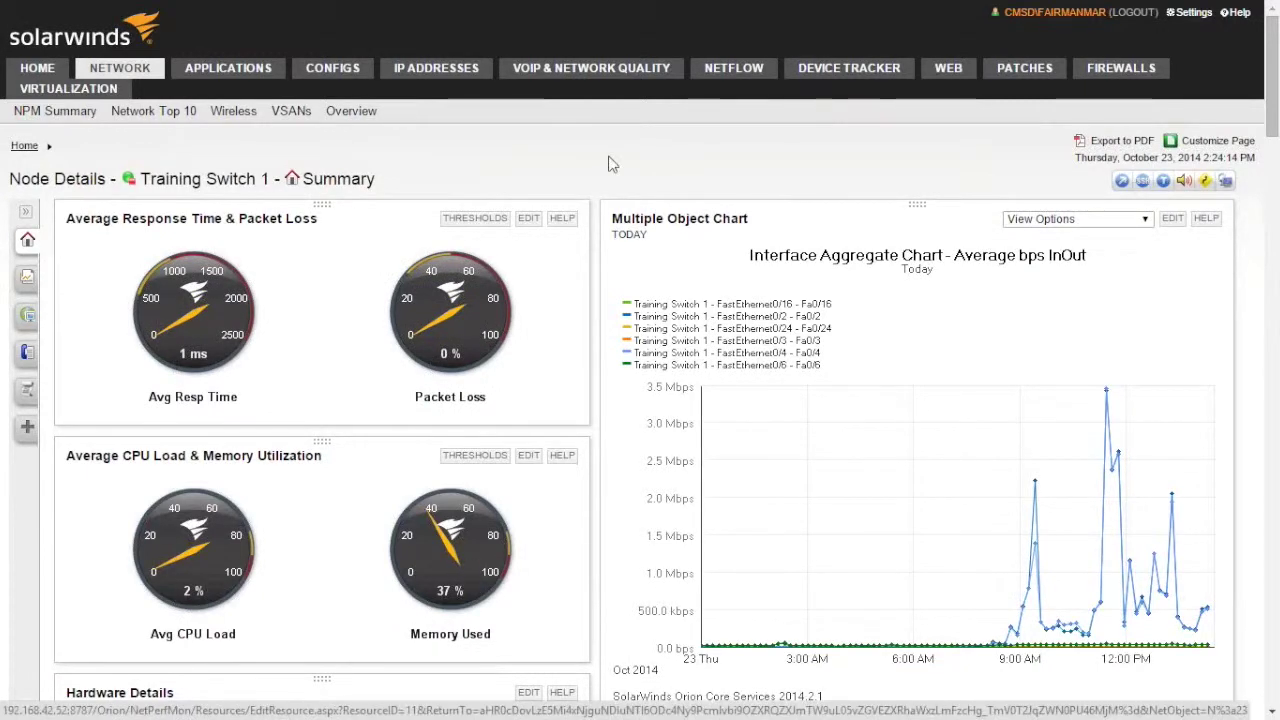
# Step: Review Training Switch 1's response time, packet loss, CPU and memory gauges and its interface aggregate chart
pyautogui.scroll(-1, 610, 165)
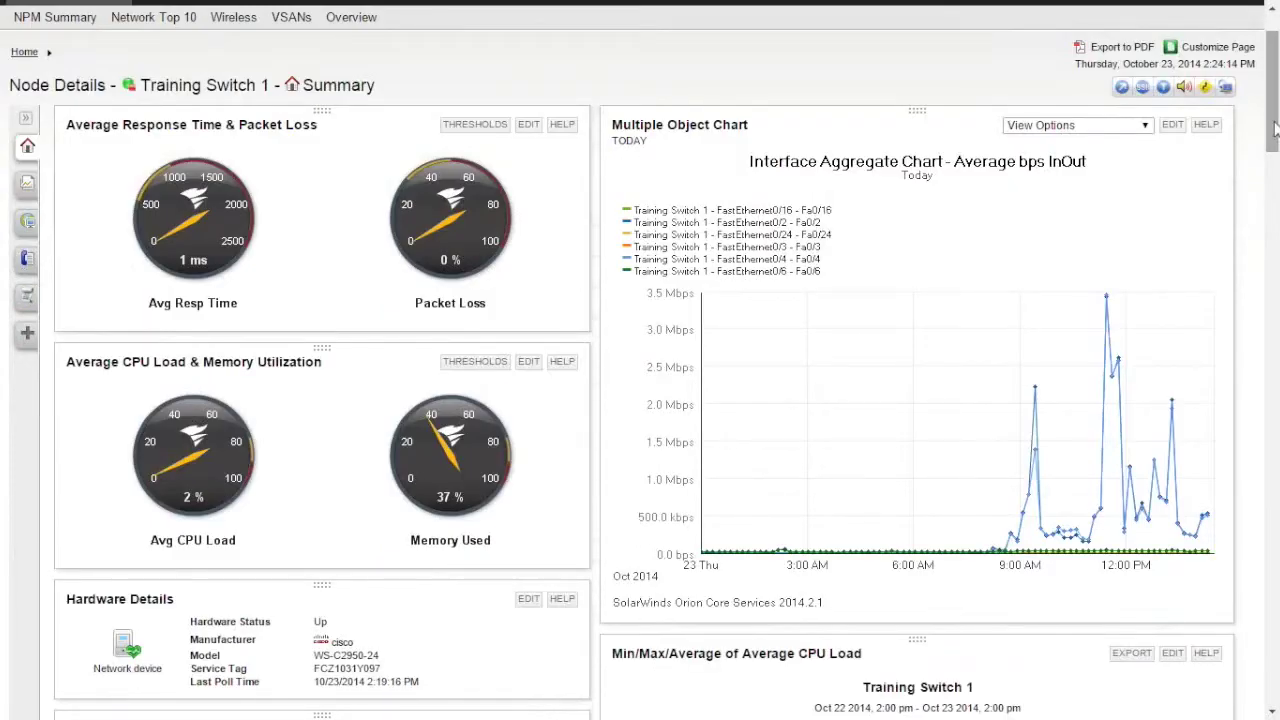
pyautogui.moveTo(1275, 128); pyautogui.dragTo(1275, 131)
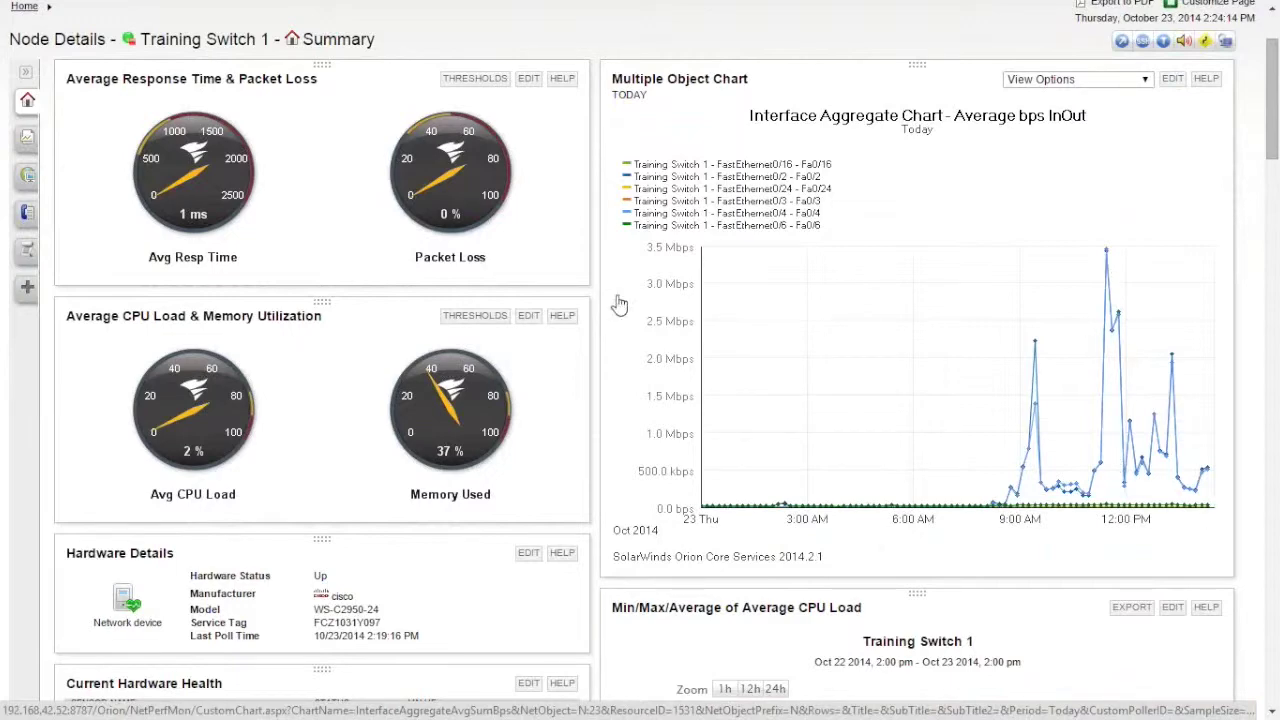
pyautogui.scroll(-1, 636, 288)
# Step: Expand the Fan and Power Supply sensors under Current Hardware Health and check their individual statuses
pyautogui.scroll(-3, 638, 284)
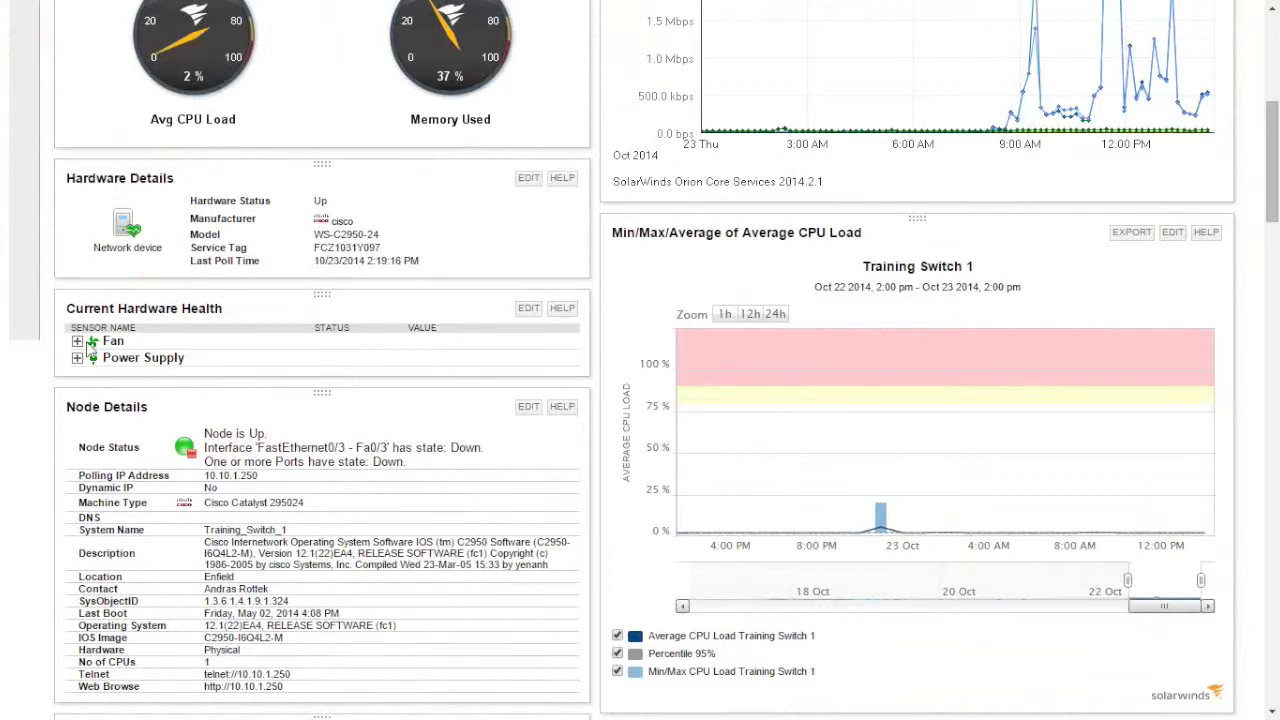
pyautogui.click(78, 342)
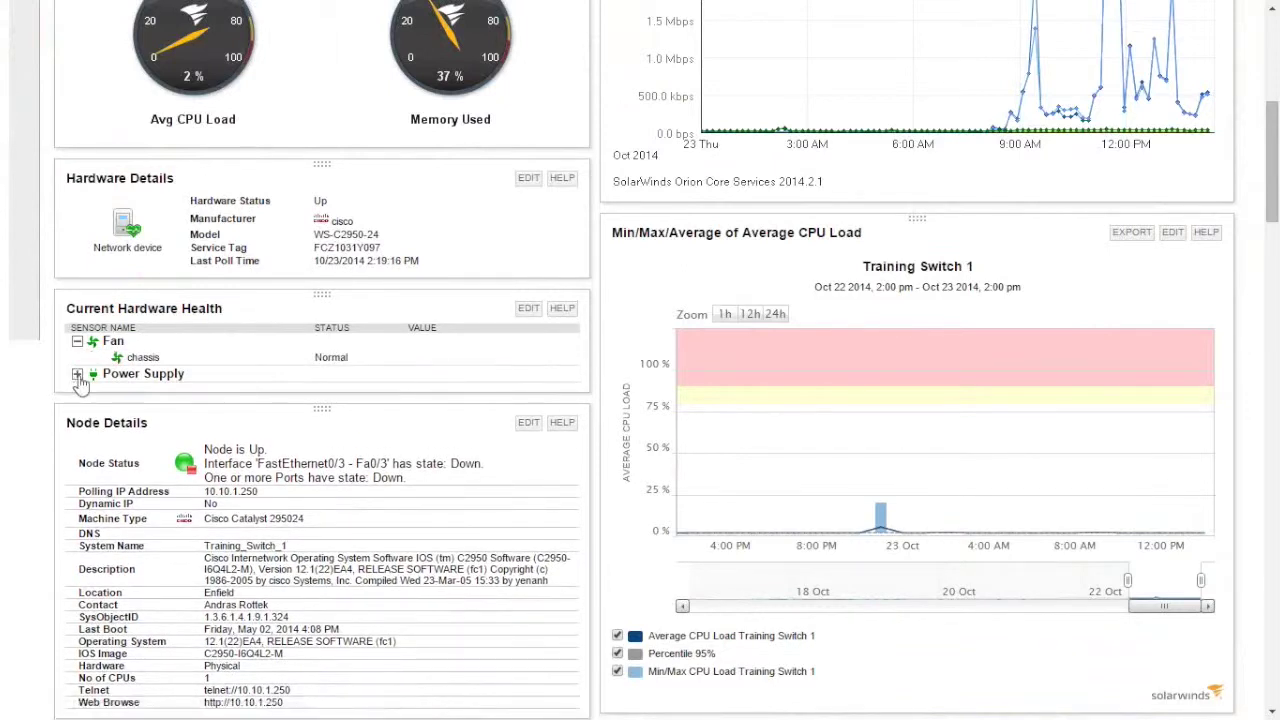
pyautogui.click(77, 374)
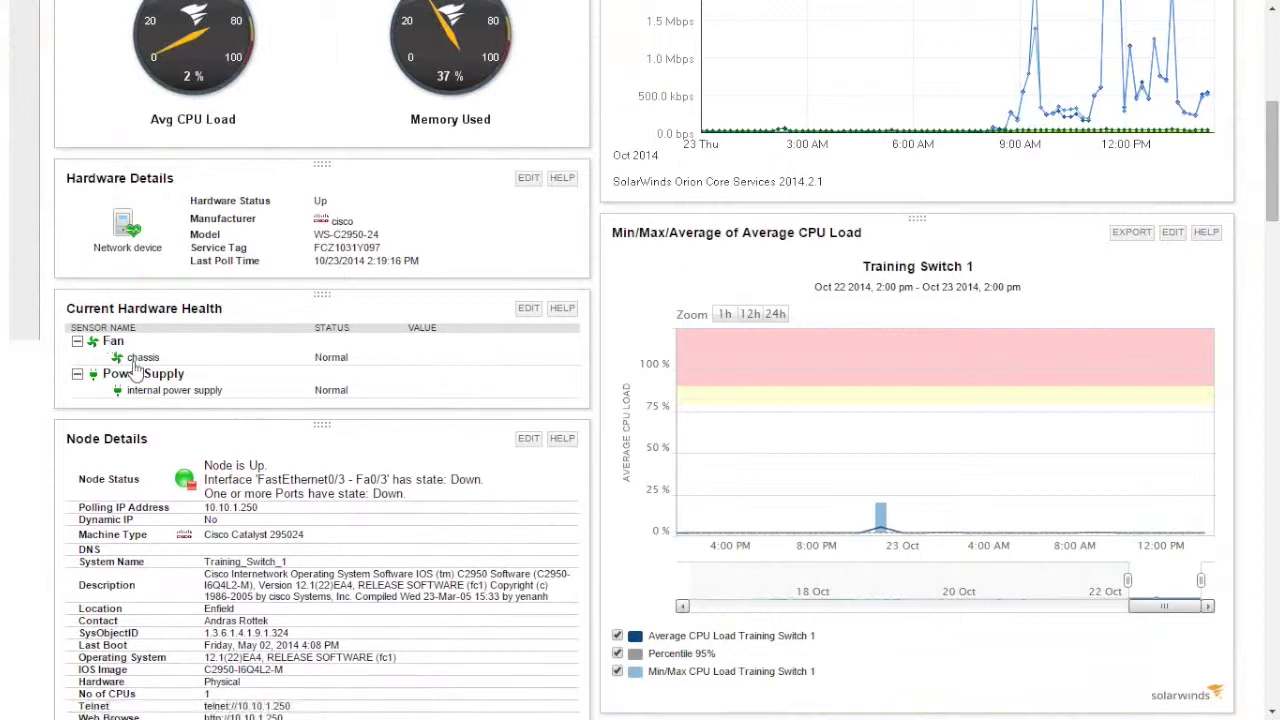
pyautogui.click(165, 398)
pyautogui.click(140, 358)
# Step: Inspect the spike on the average CPU load chart and narrow its range to Oct 22, 8:27 pm to Oct 23, 3:50 am
pyautogui.scroll(-1, 581, 258)
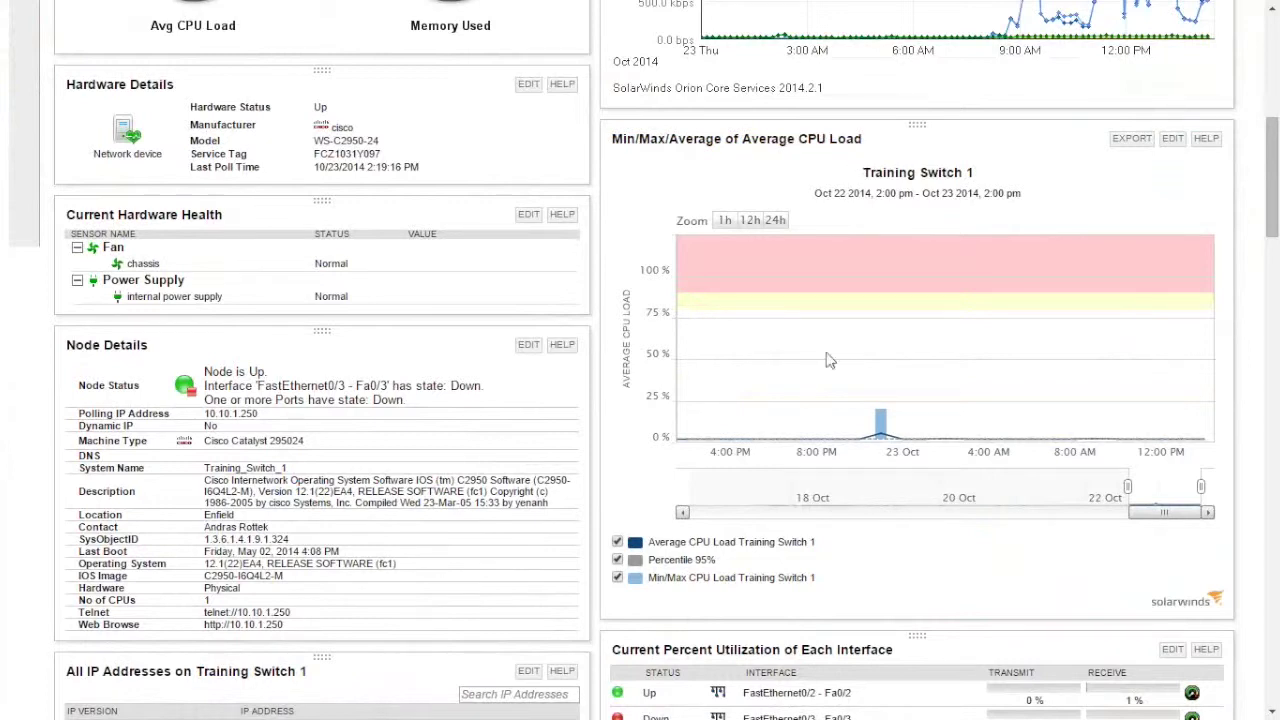
pyautogui.moveTo(876, 425)
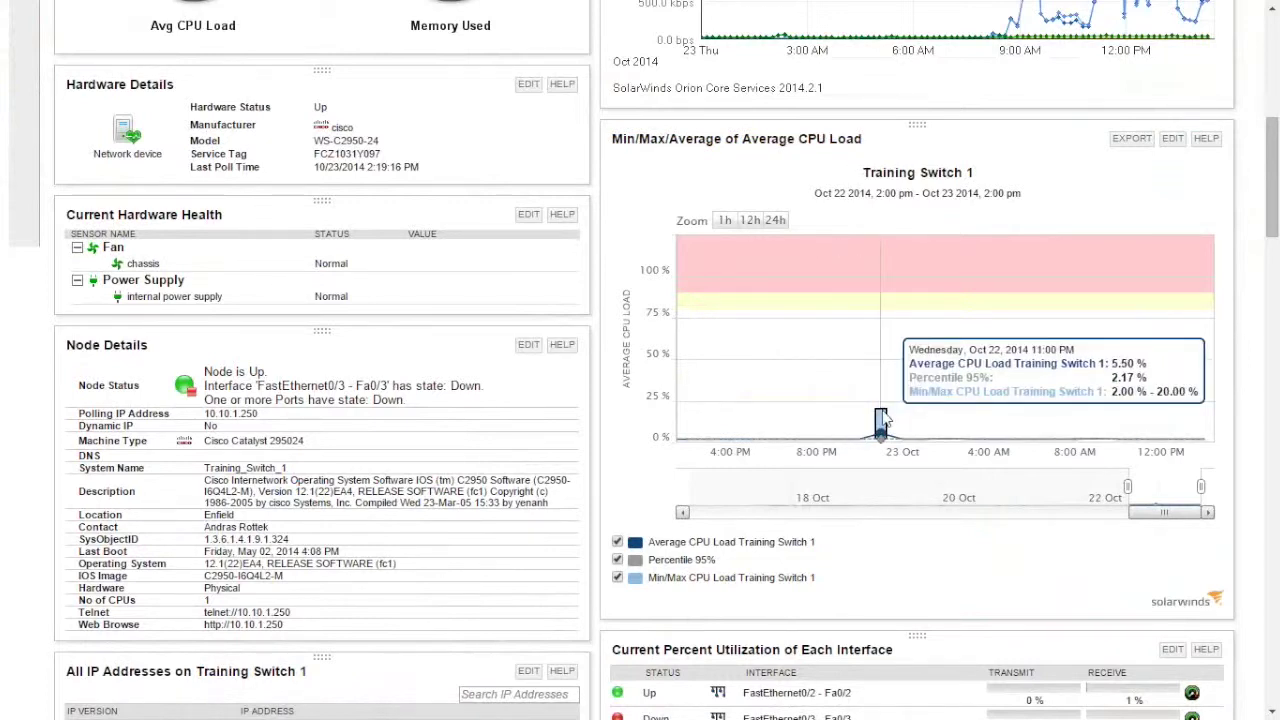
pyautogui.moveTo(1197, 487); pyautogui.dragTo(1147, 487)
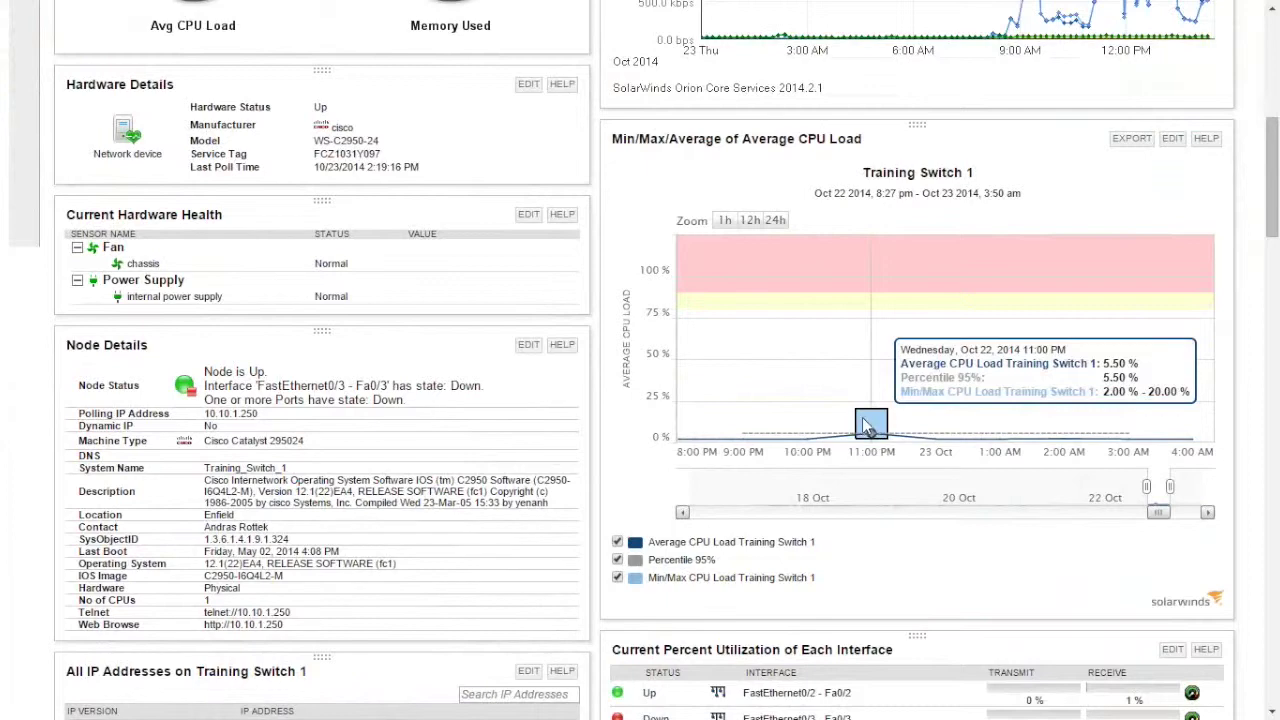
# Step: Review the switch's node details and per-interface utilization, and open the FastEthernet0/2 interface details
pyautogui.scroll(-2, 573, 363)
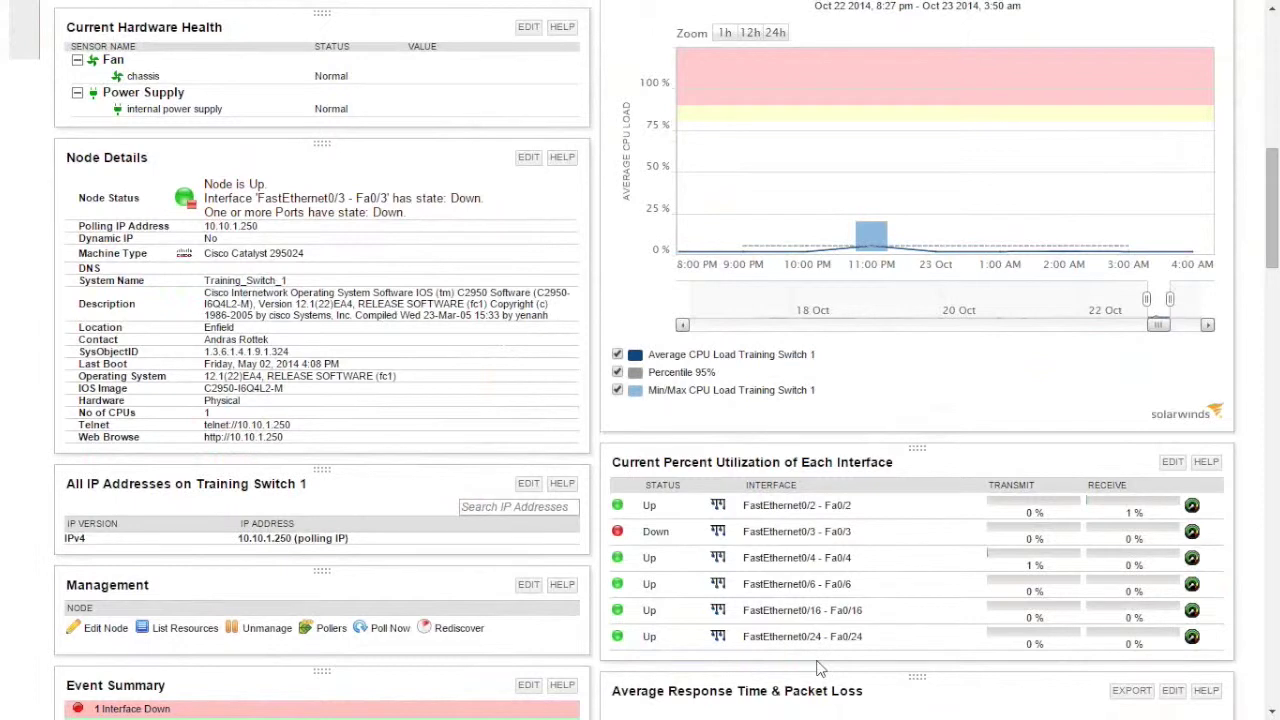
pyautogui.click(265, 438)
pyautogui.scroll(-2, 443, 360)
pyautogui.scroll(-1, 150, 320)
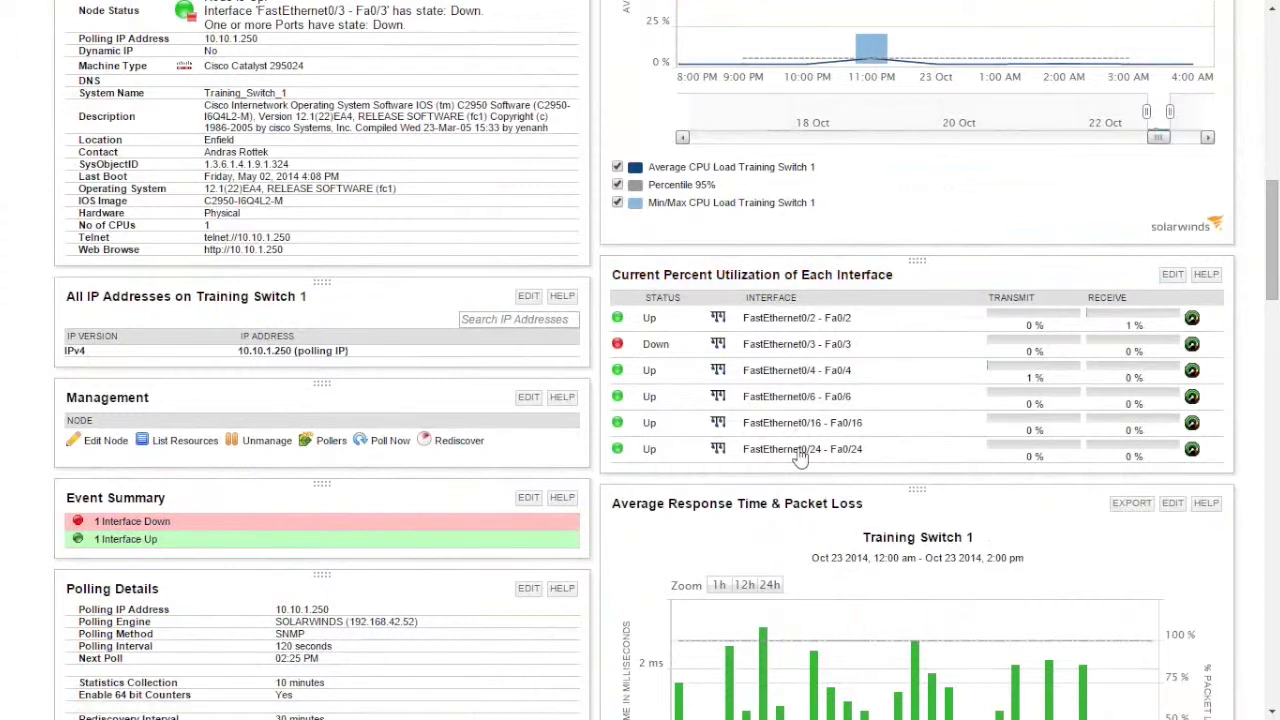
pyautogui.moveTo(800, 328)
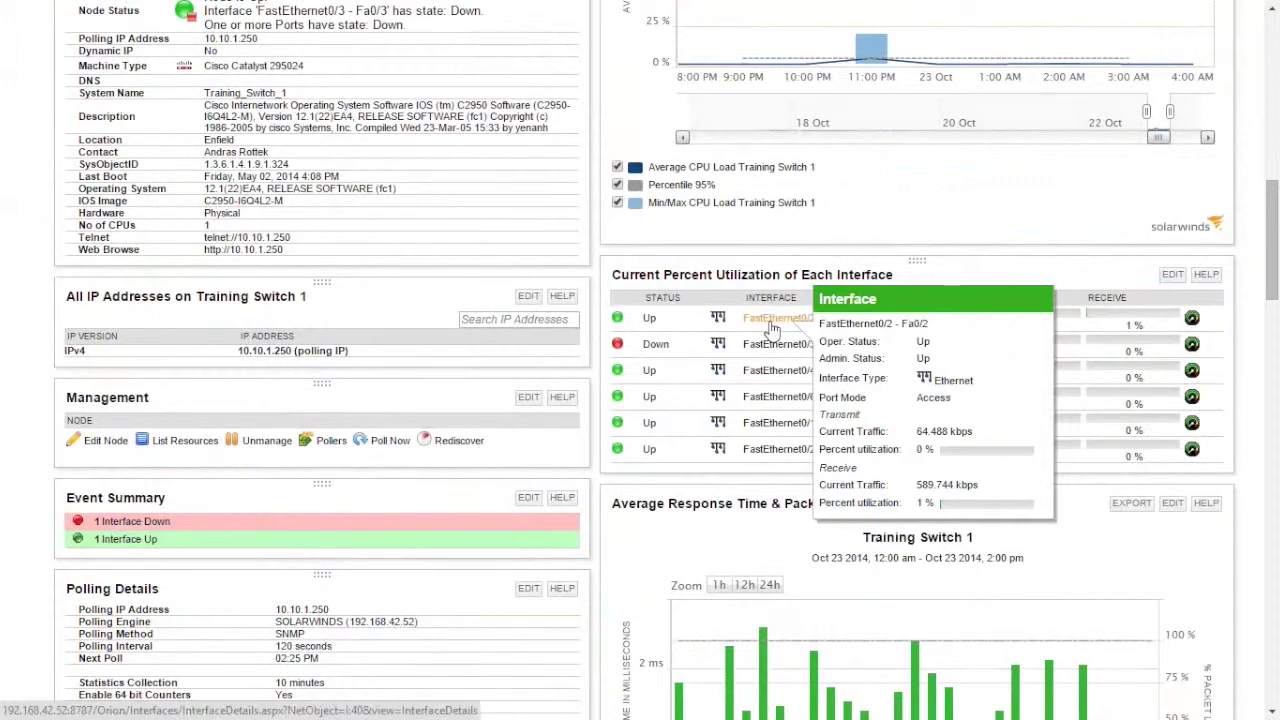
pyautogui.click(773, 326)
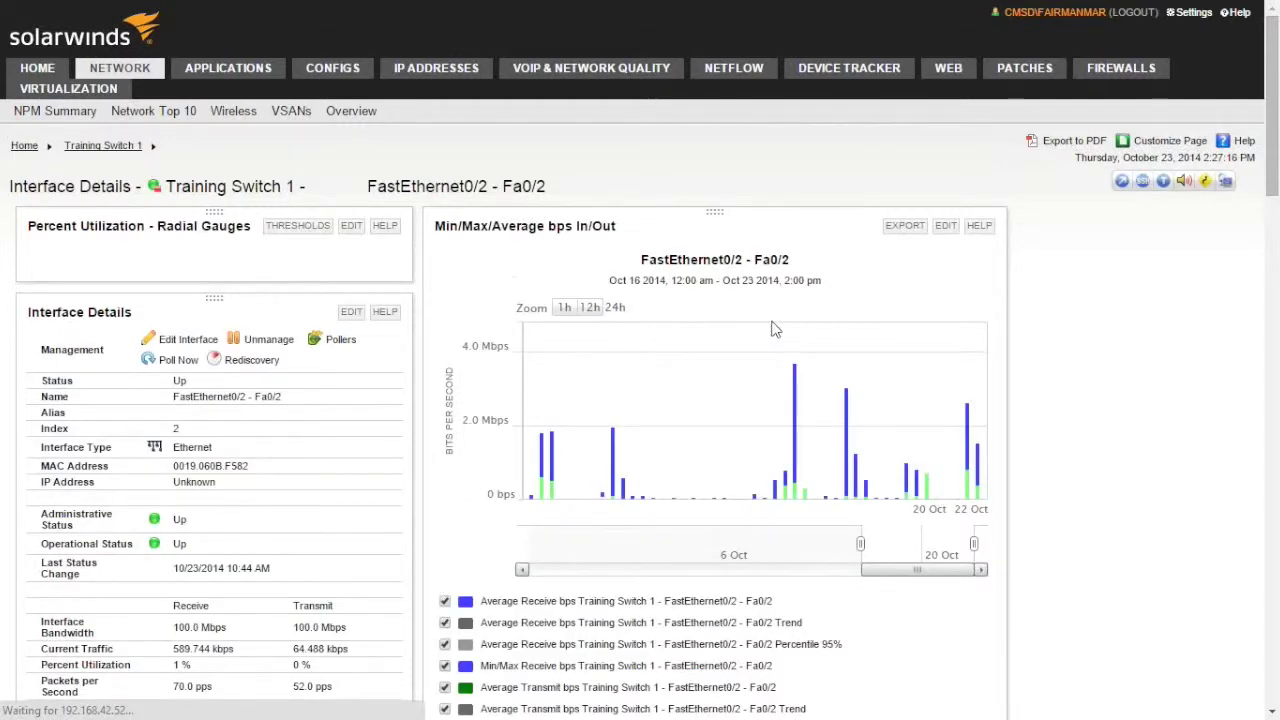
# Step: Examine FastEthernet0/2's receive and transmit utilization gauges, management options and bps in/out chart
pyautogui.moveTo(1274, 84); pyautogui.dragTo(1275, 106)
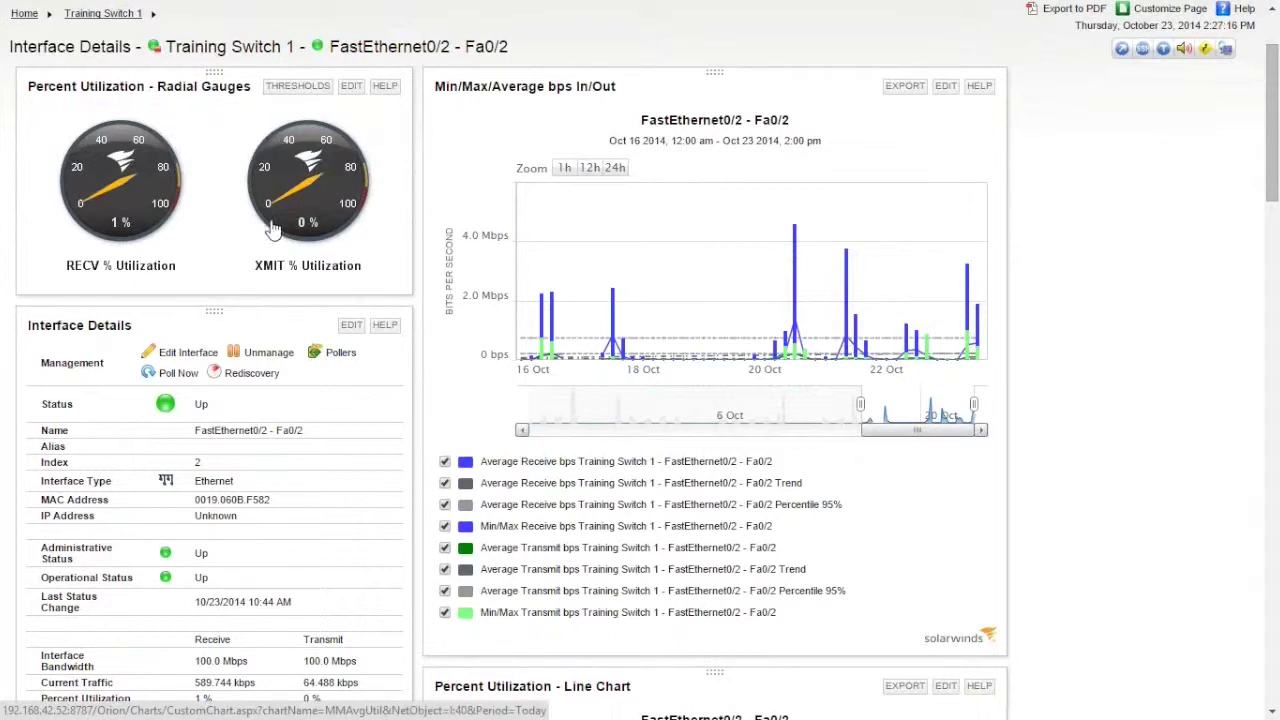
pyautogui.click(175, 378)
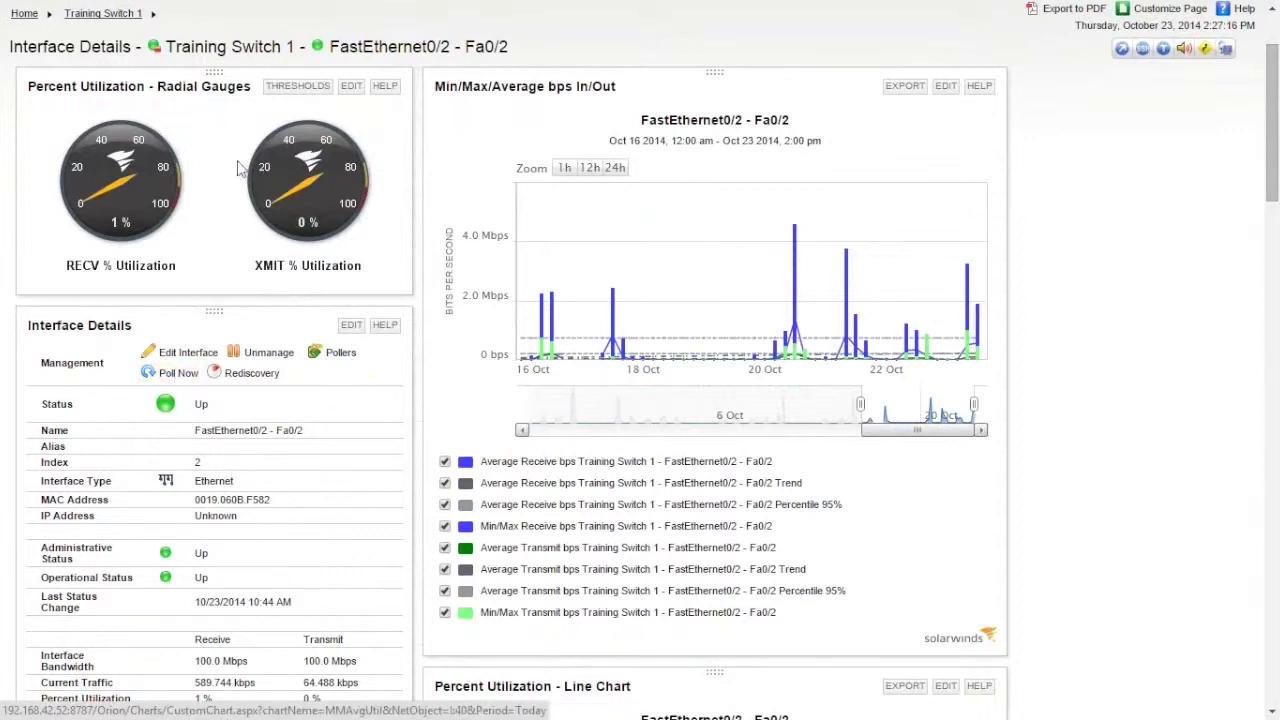
pyautogui.moveTo(651, 271)
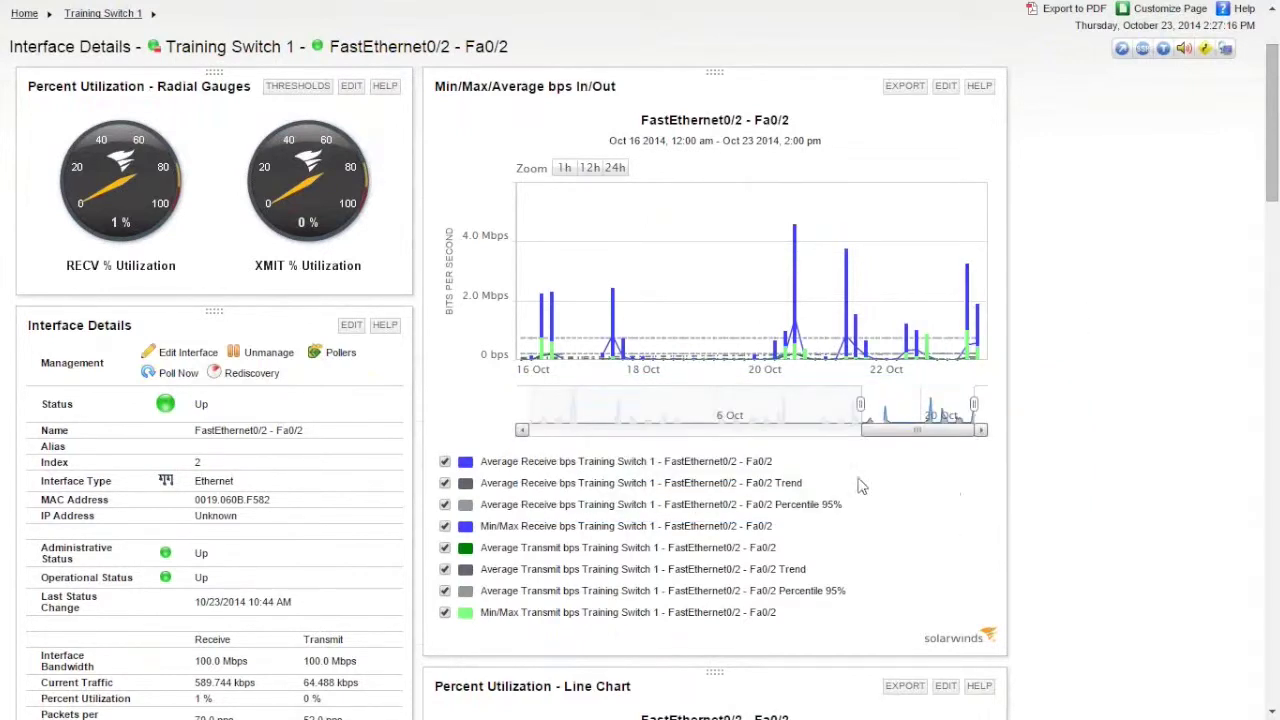
# Step: Narrow the FastEthernet0/2 bps chart to Sep 25, 4:27 am to Sep 27, 10:36 pm and inspect the Sep 26 traffic peak
pyautogui.click(685, 431)
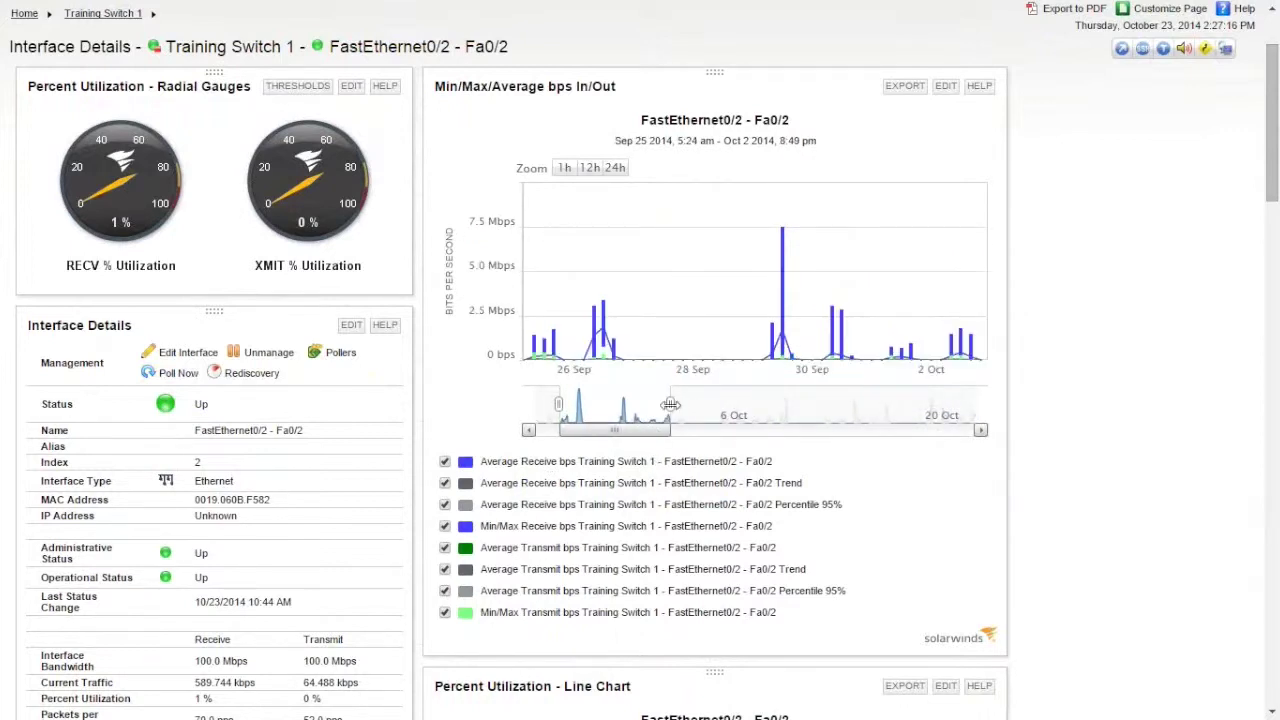
pyautogui.moveTo(670, 405); pyautogui.dragTo(598, 405)
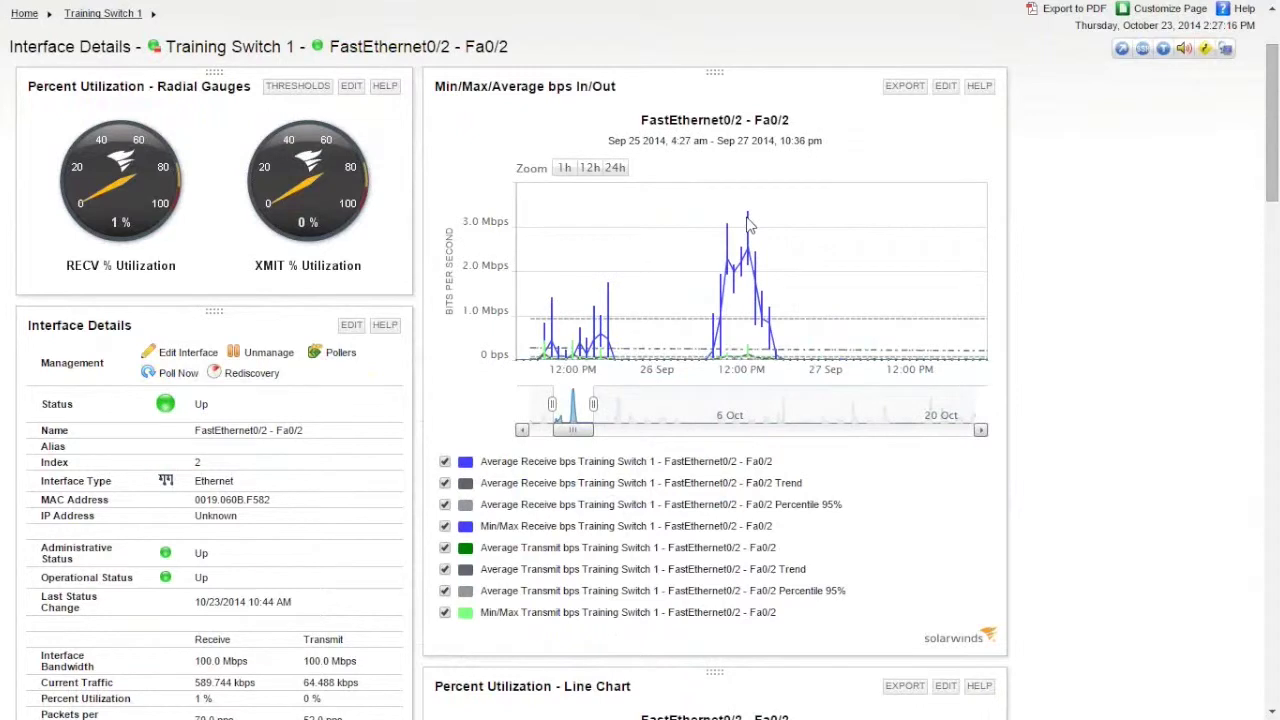
pyautogui.moveTo(750, 228)
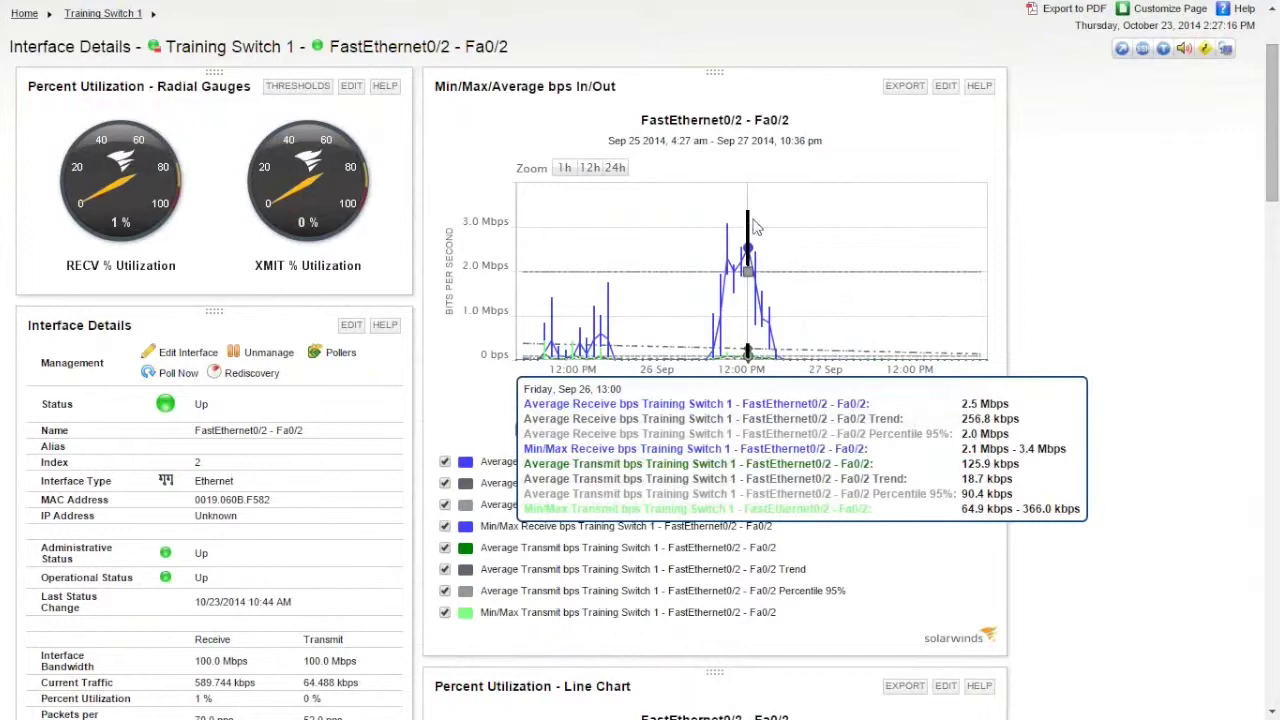
# Step: Examine the Interface Details of FastEthernet0/2, highlighting its receive and transmit bandwidth and locating the option for editing the interface
pyautogui.scroll(-3, 1070, 228)
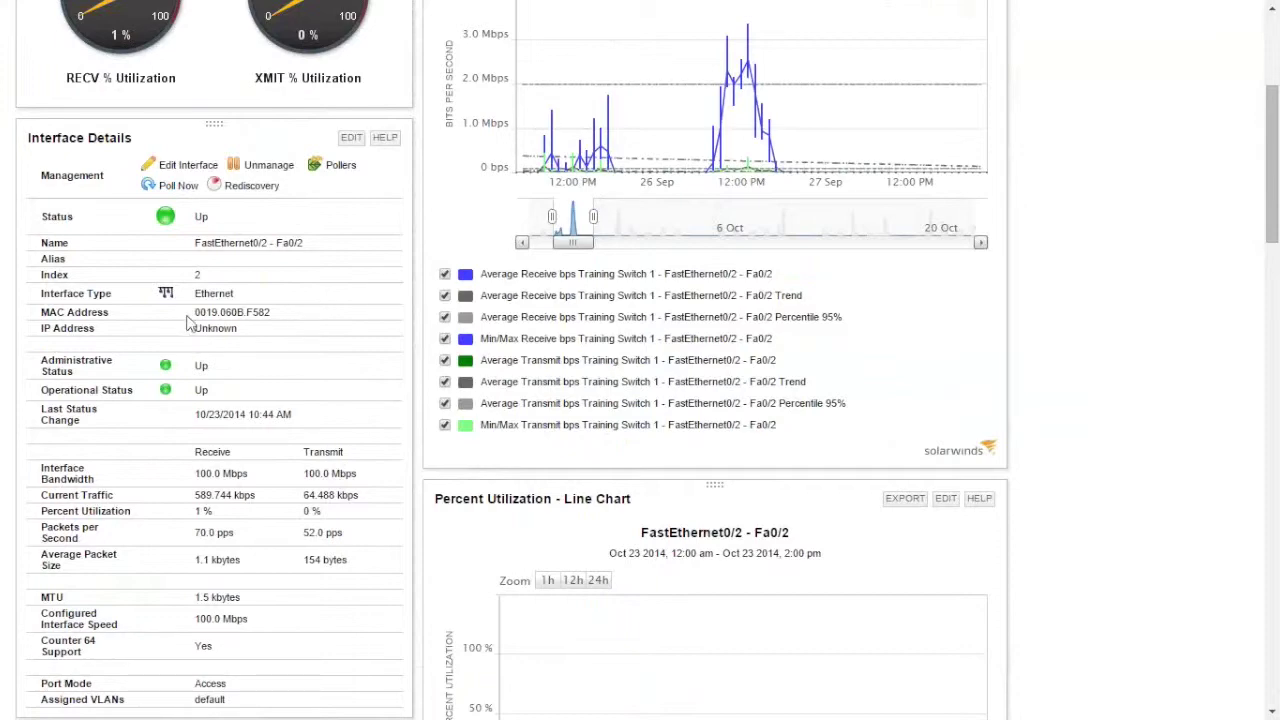
pyautogui.scroll(-2, 360, 300)
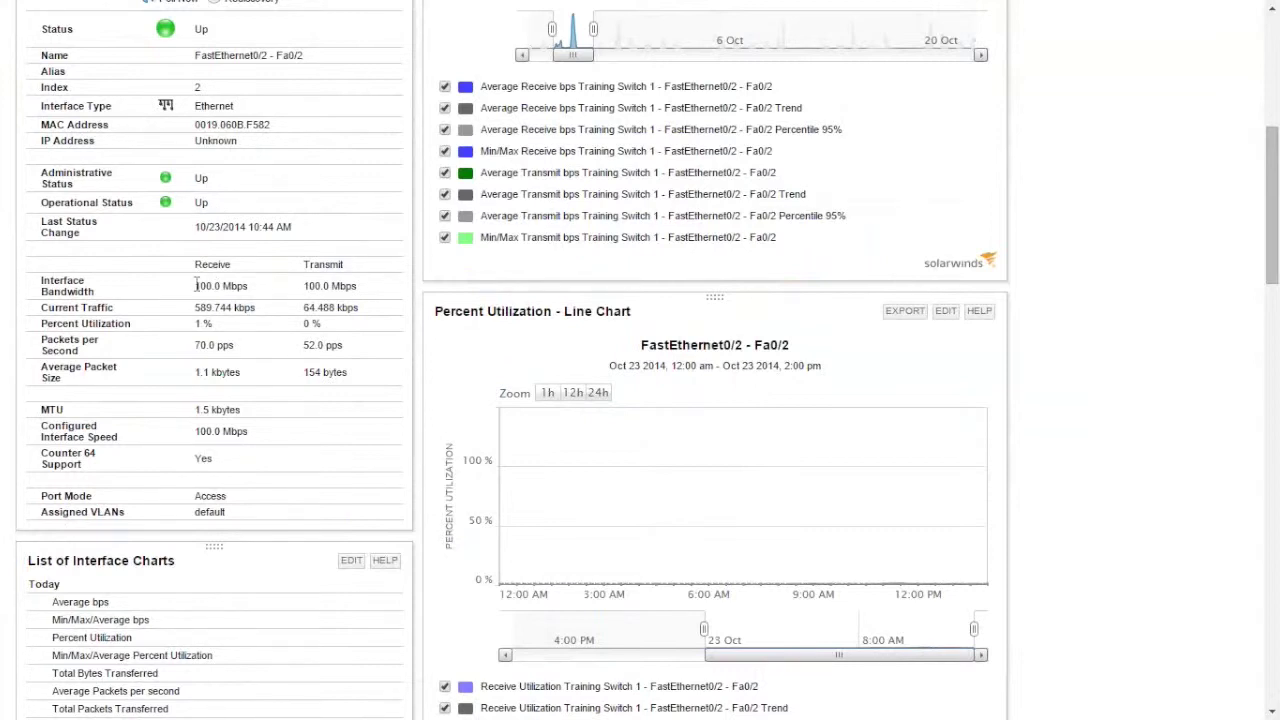
pyautogui.moveTo(255, 285); pyautogui.dragTo(420, 343)
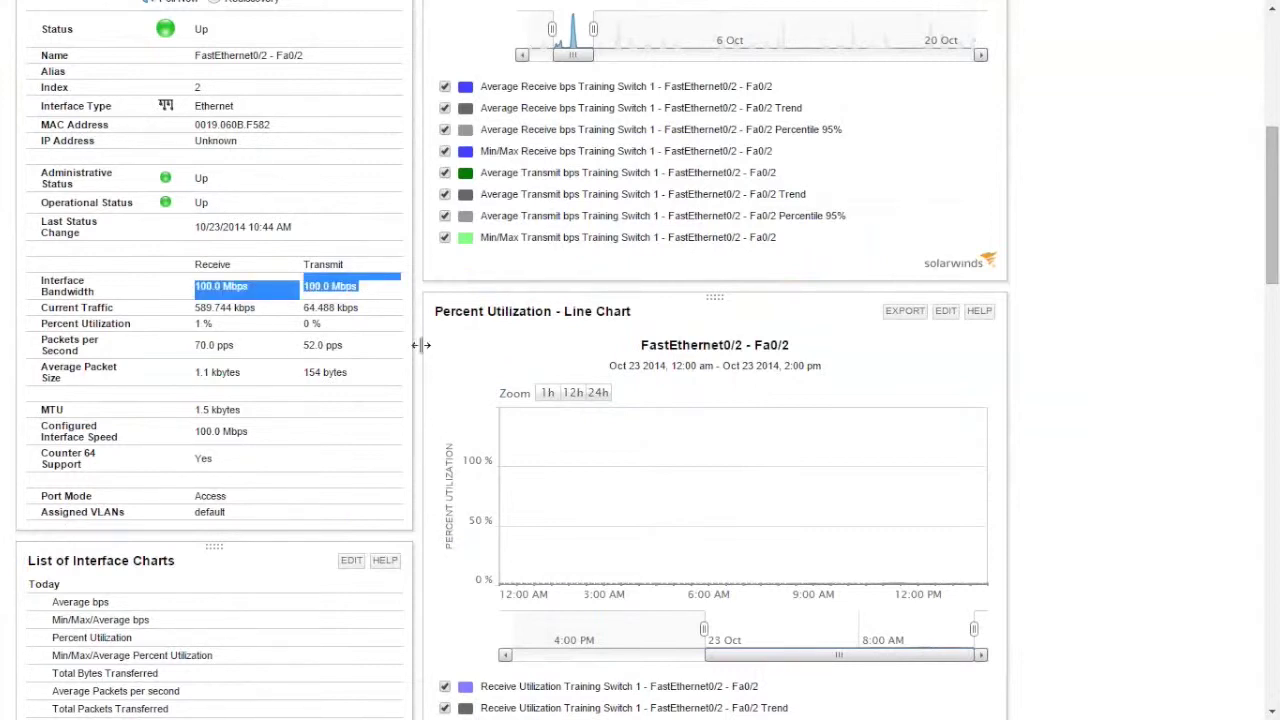
pyautogui.scroll(1, 419, 346)
pyautogui.scroll(1, 419, 346)
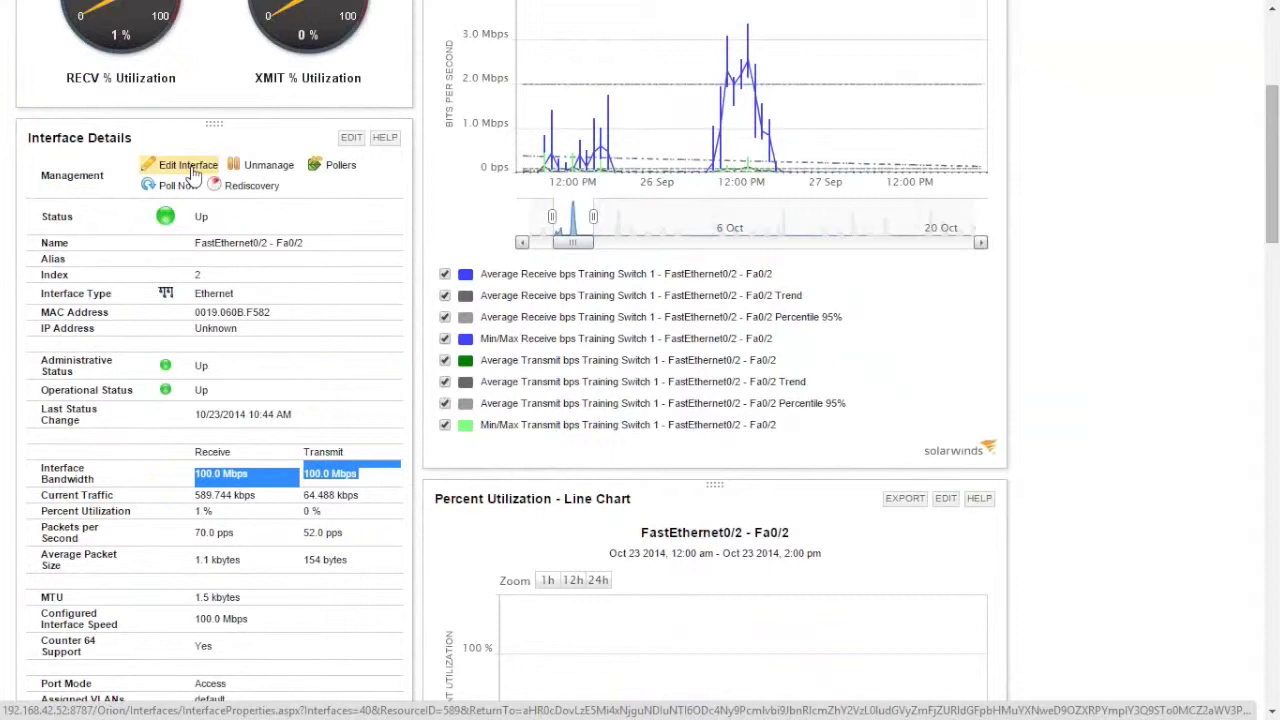
pyautogui.click(352, 424)
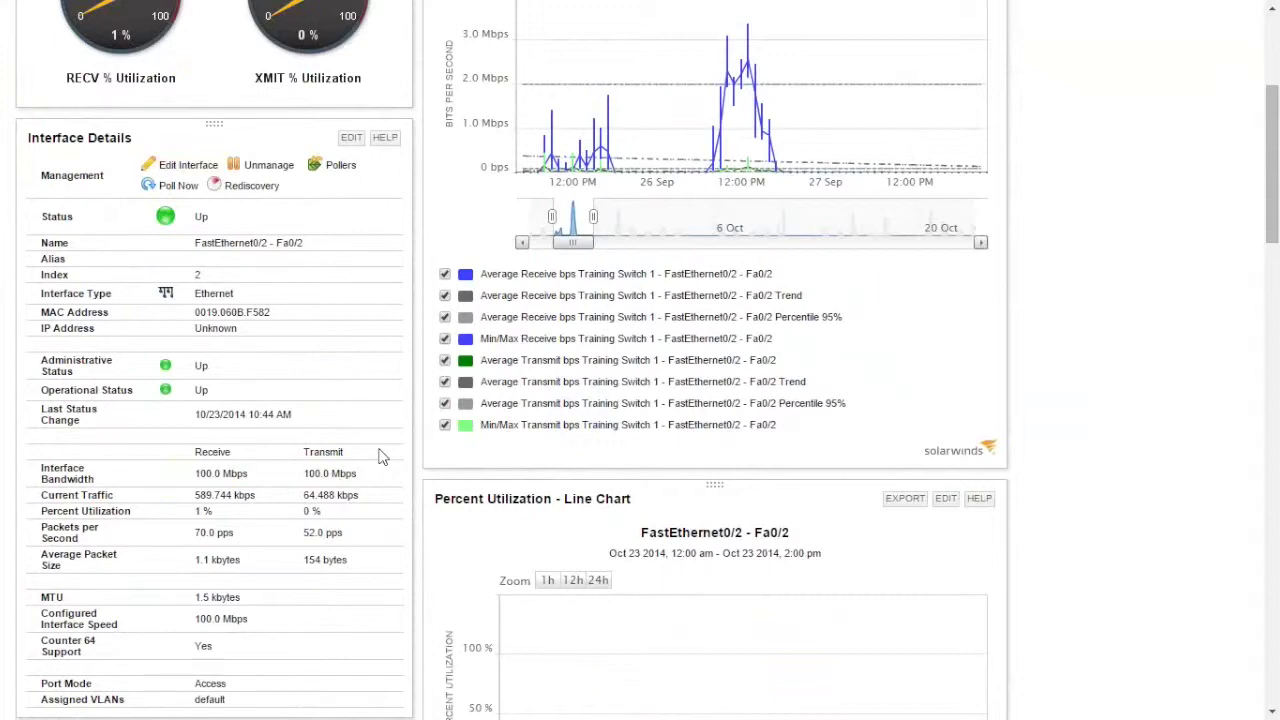
# Step: Compare FastEthernet0/2's receive and transmit bandwidth figures individually, and review its configured speed, port mode and list of interface charts
pyautogui.scroll(1, 380, 457)
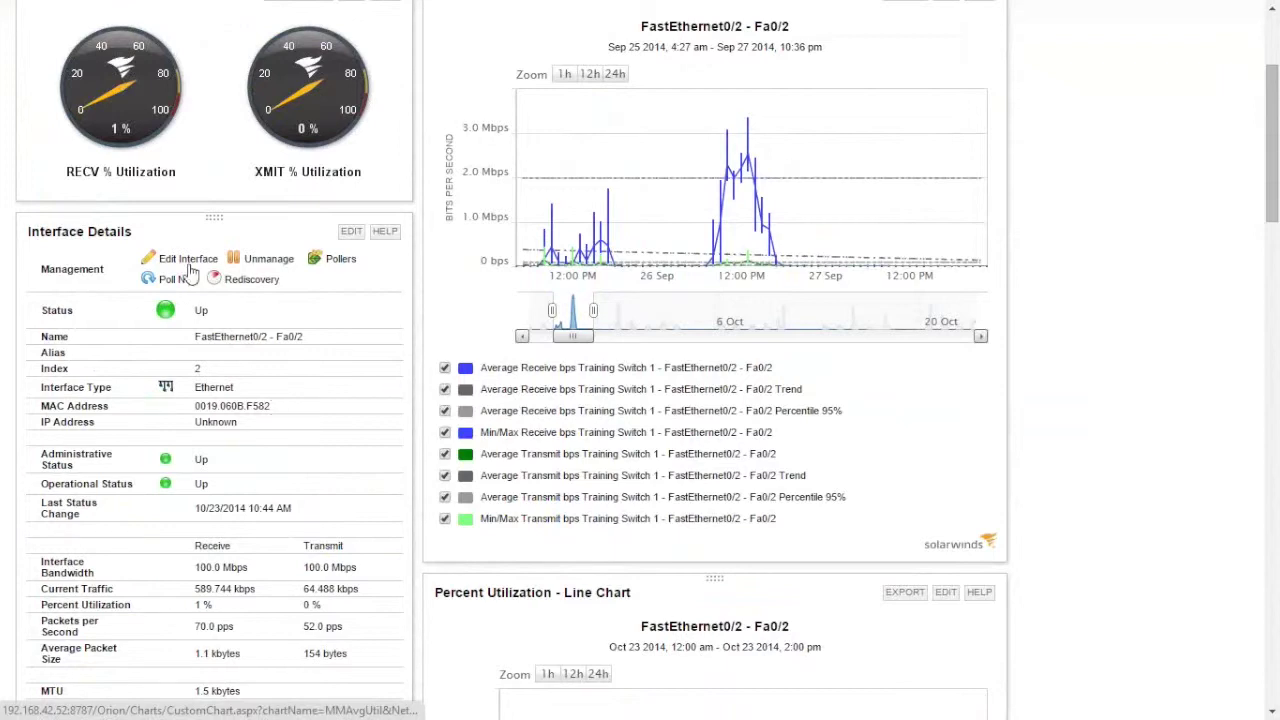
pyautogui.moveTo(196, 567); pyautogui.dragTo(228, 568)
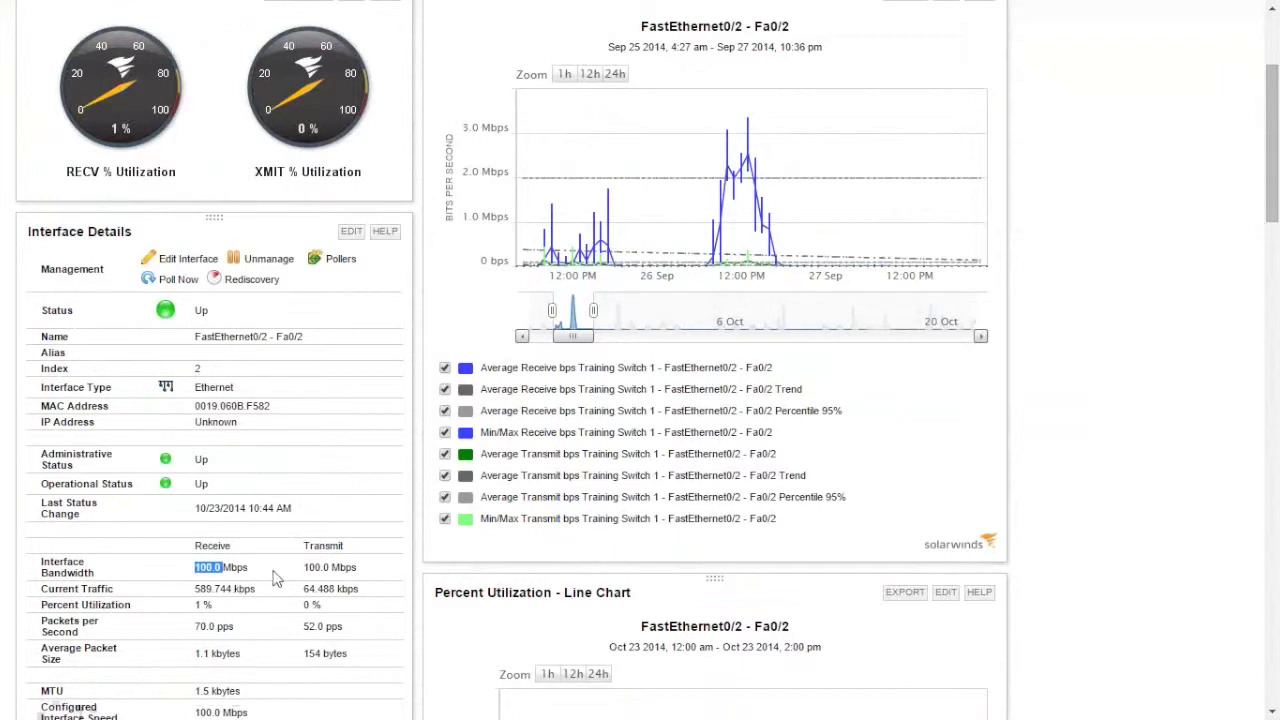
pyautogui.moveTo(303, 567); pyautogui.dragTo(335, 569)
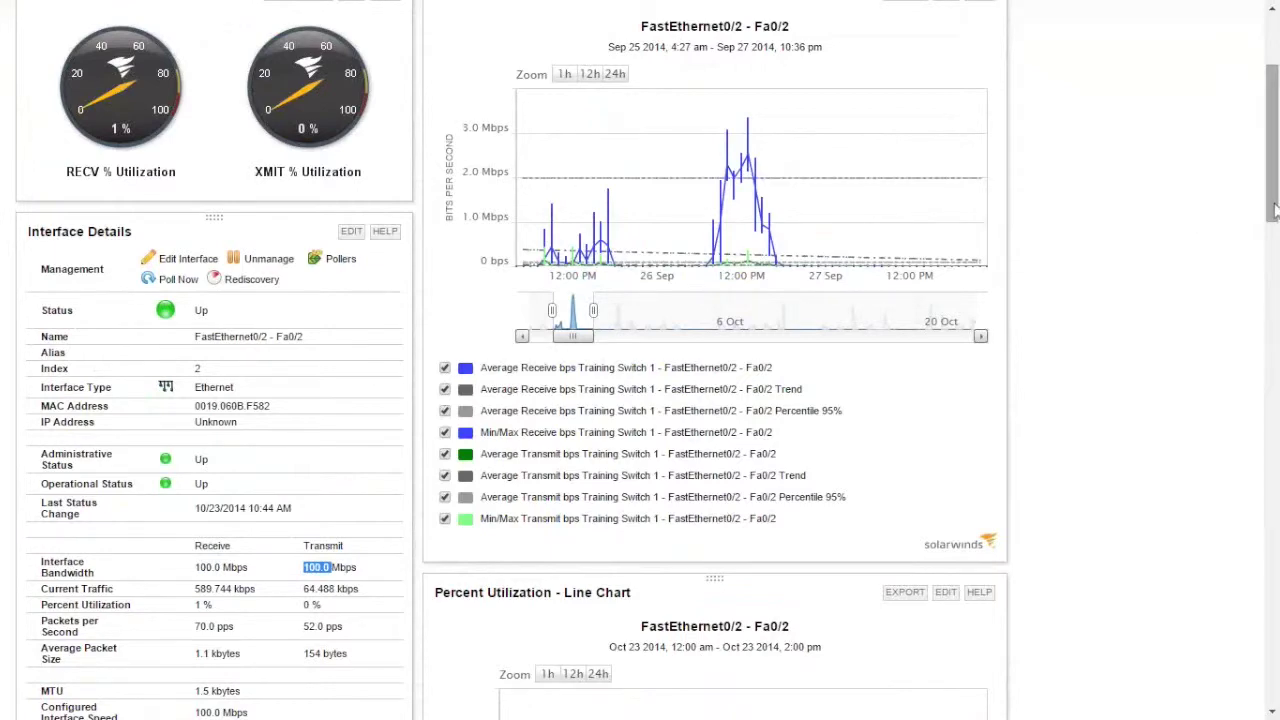
pyautogui.moveTo(1273, 208); pyautogui.dragTo(237, 305)
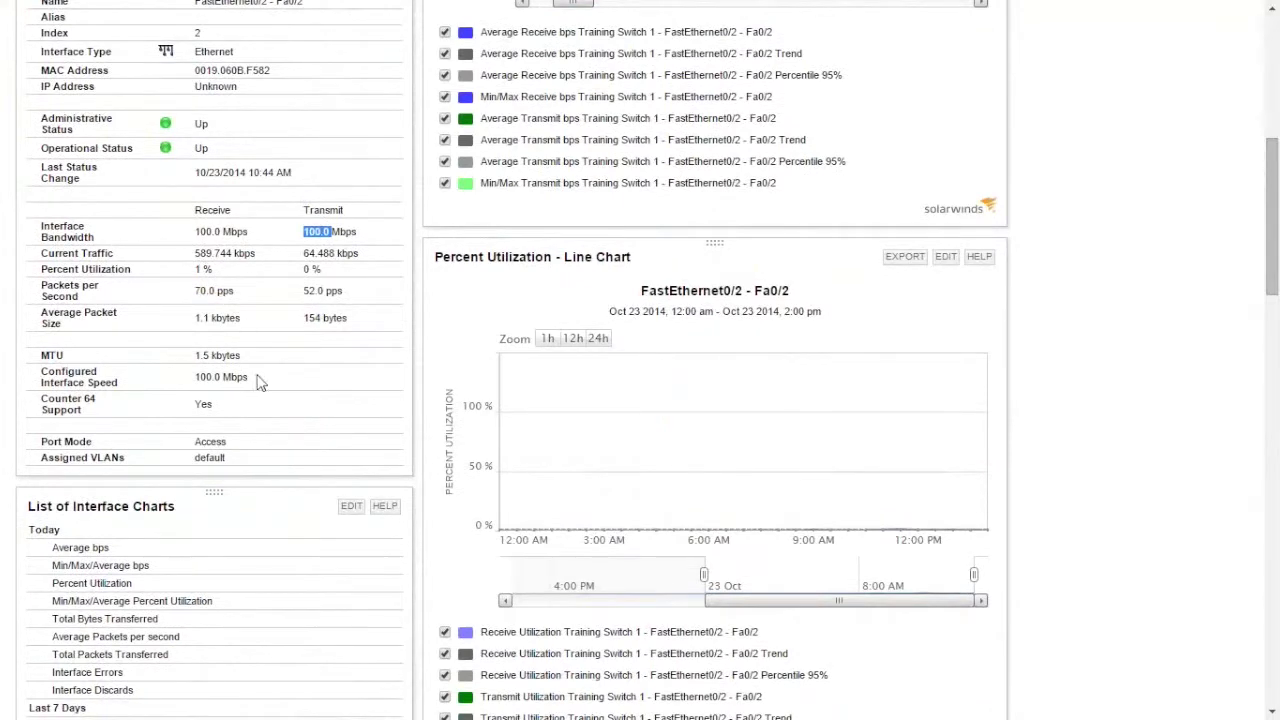
pyautogui.scroll(-1, 265, 368)
pyautogui.scroll(-2, 265, 368)
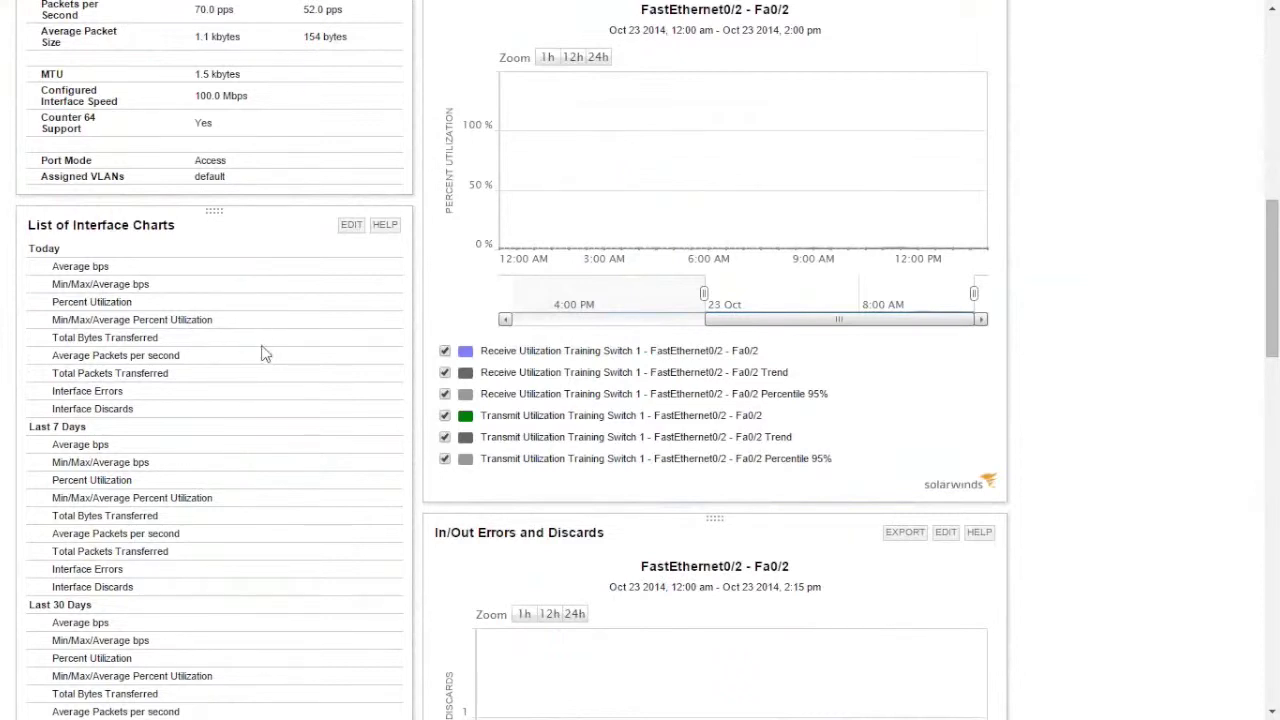
# Step: Open FastEthernet0/2's Last 7 Days Average bps chart in a new tab, extend it to the full range and inspect the earliest data point
pyautogui.rightClick(70, 453)
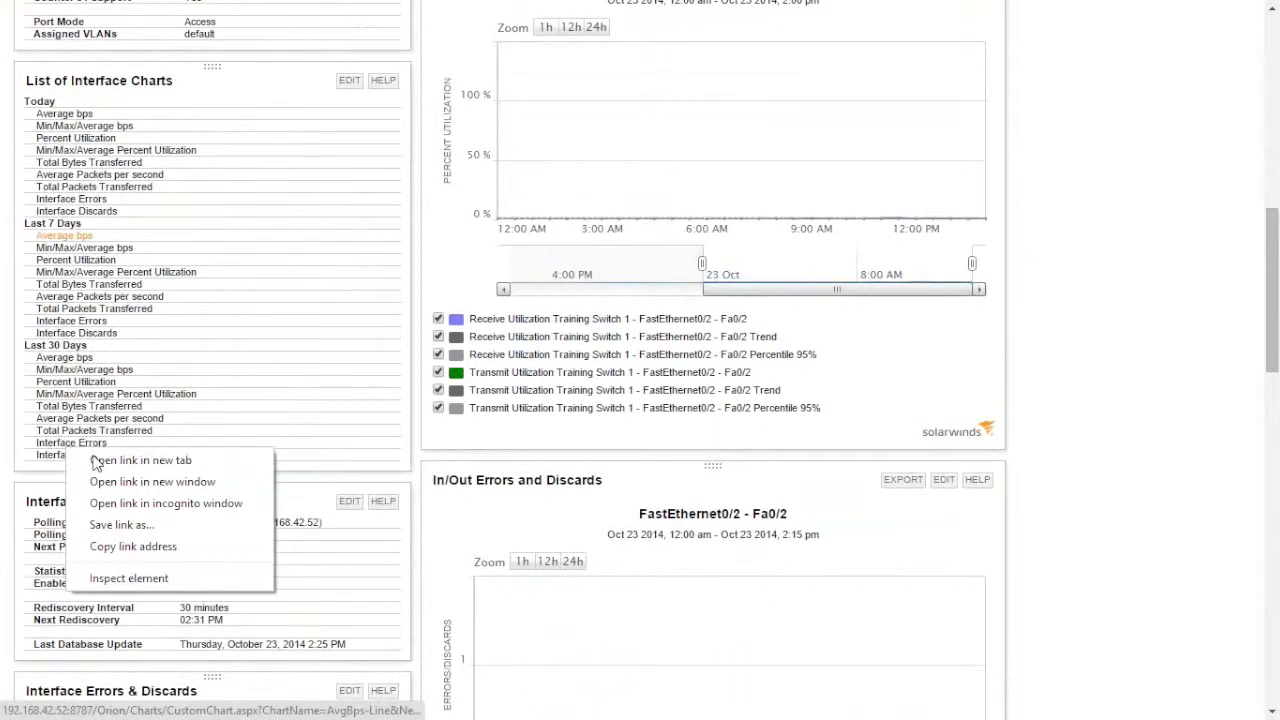
pyautogui.click(268, 461)
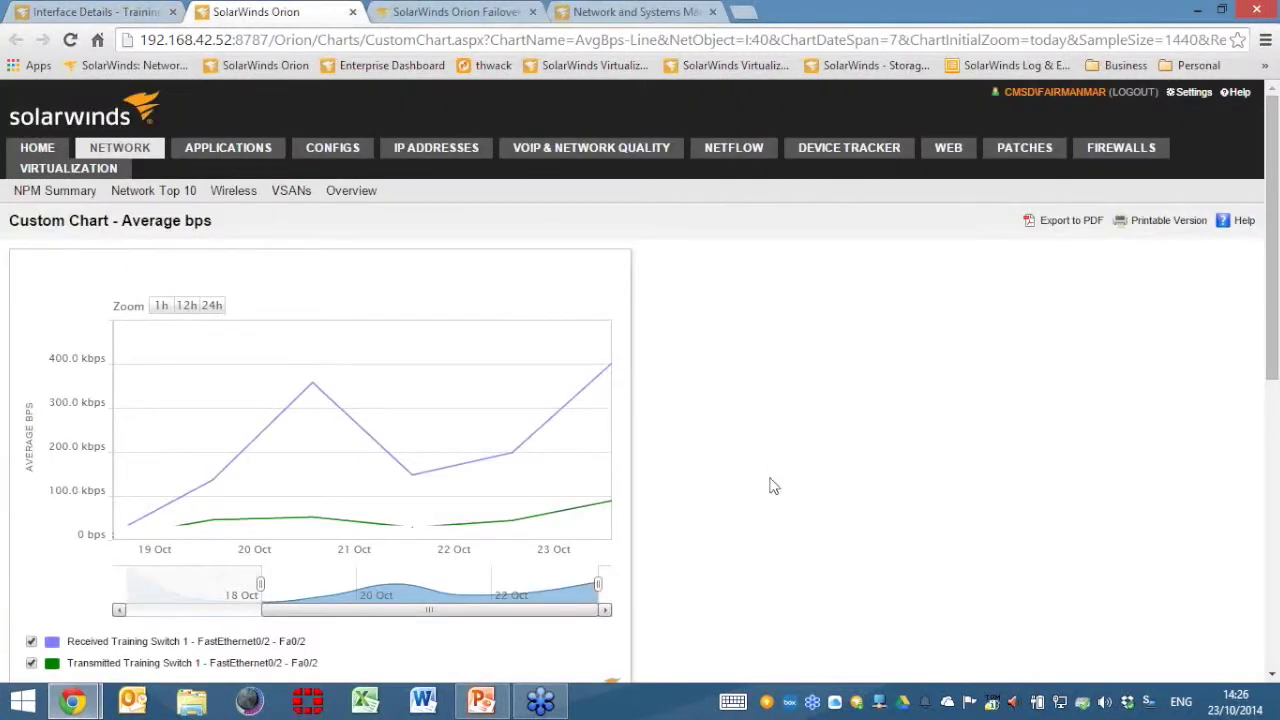
pyautogui.moveTo(259, 585); pyautogui.dragTo(125, 585)
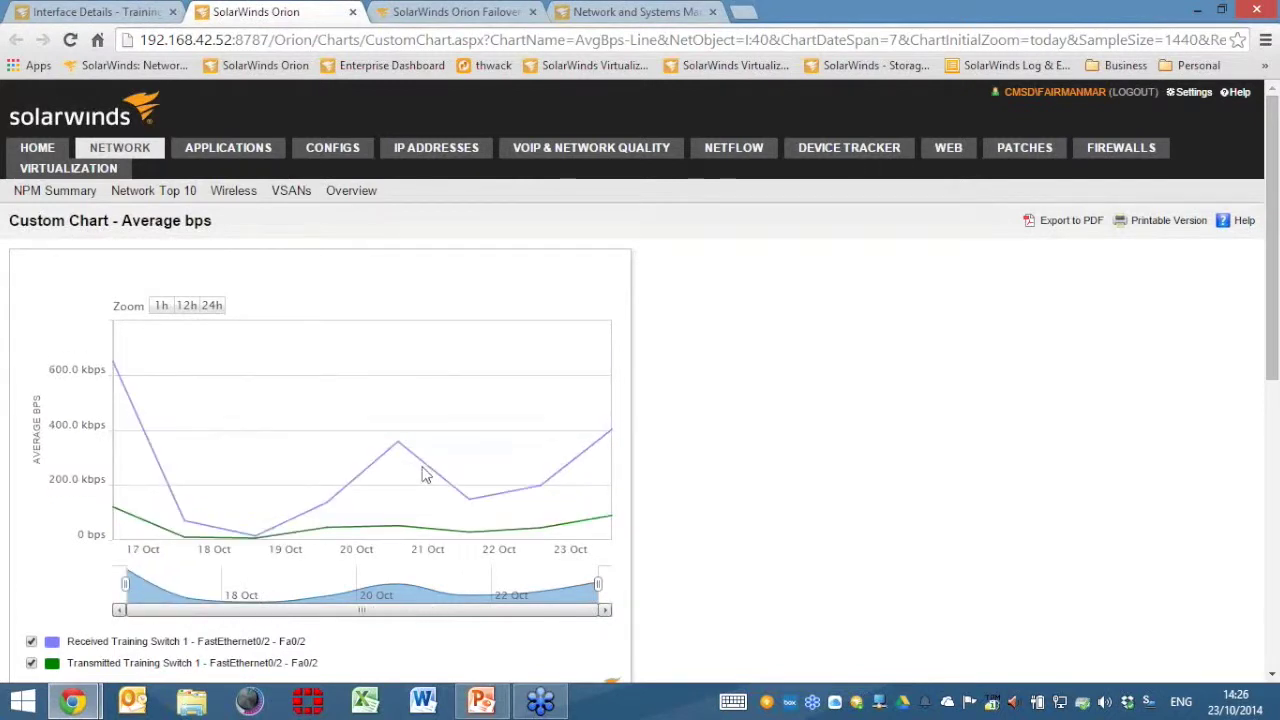
pyautogui.moveTo(113, 356)
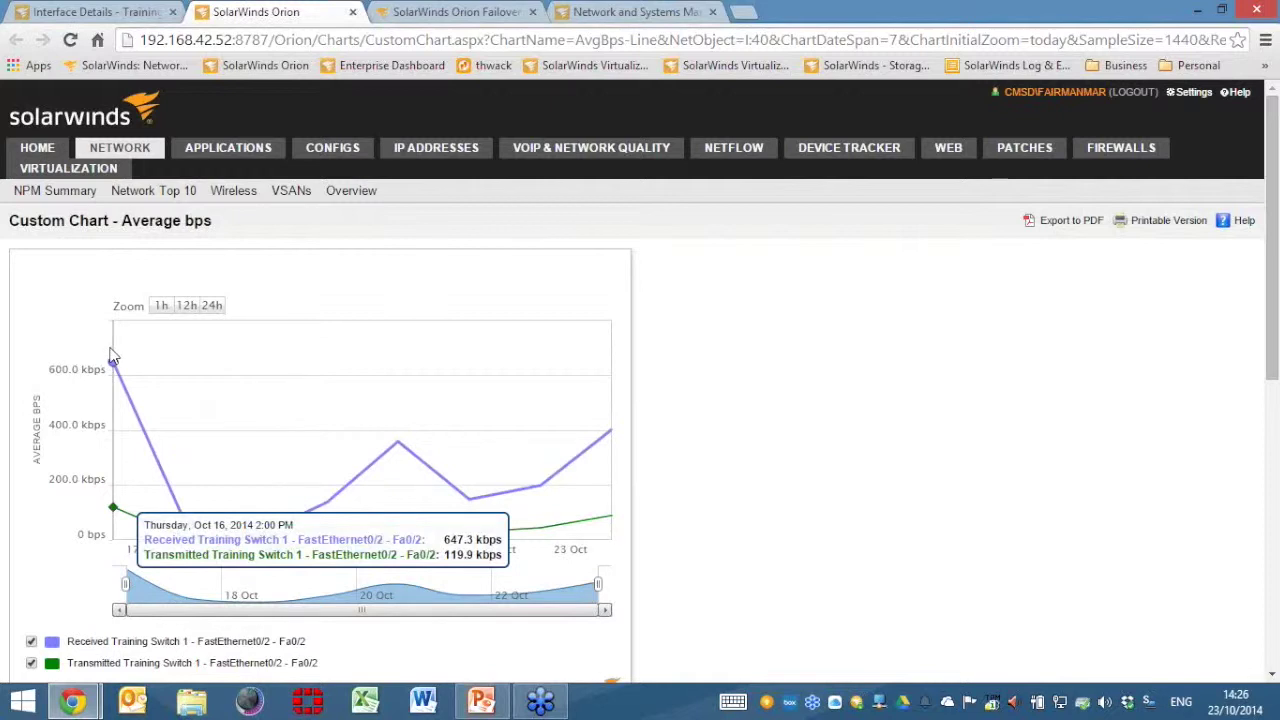
# Step: Copy the web address of the custom Average bps chart
pyautogui.click(489, 44)
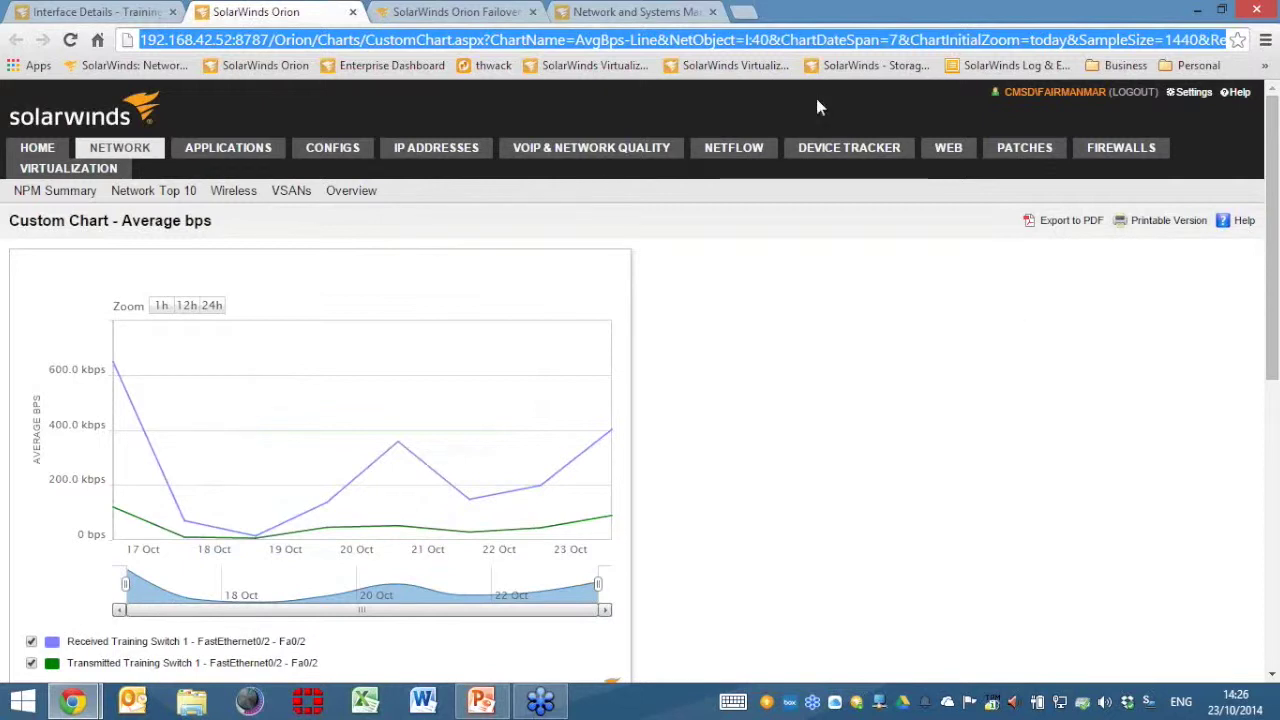
pyautogui.rightClick(756, 36)
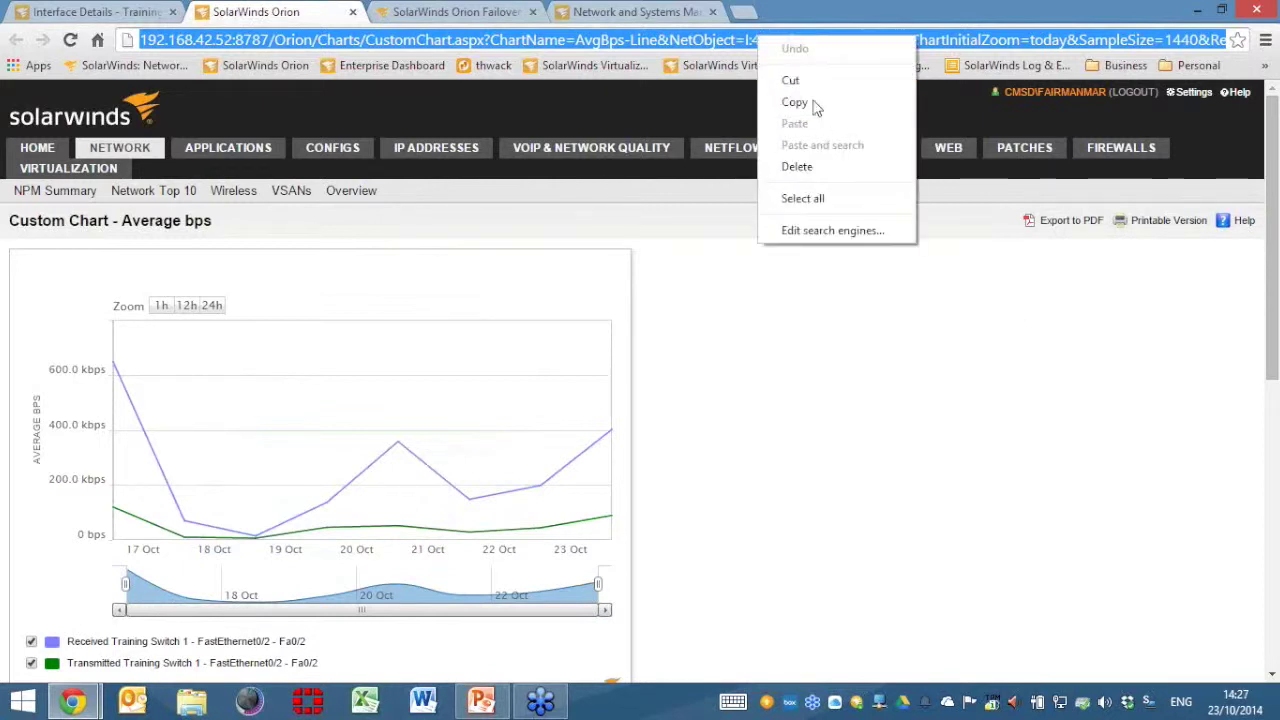
pyautogui.click(818, 104)
pyautogui.click(904, 356)
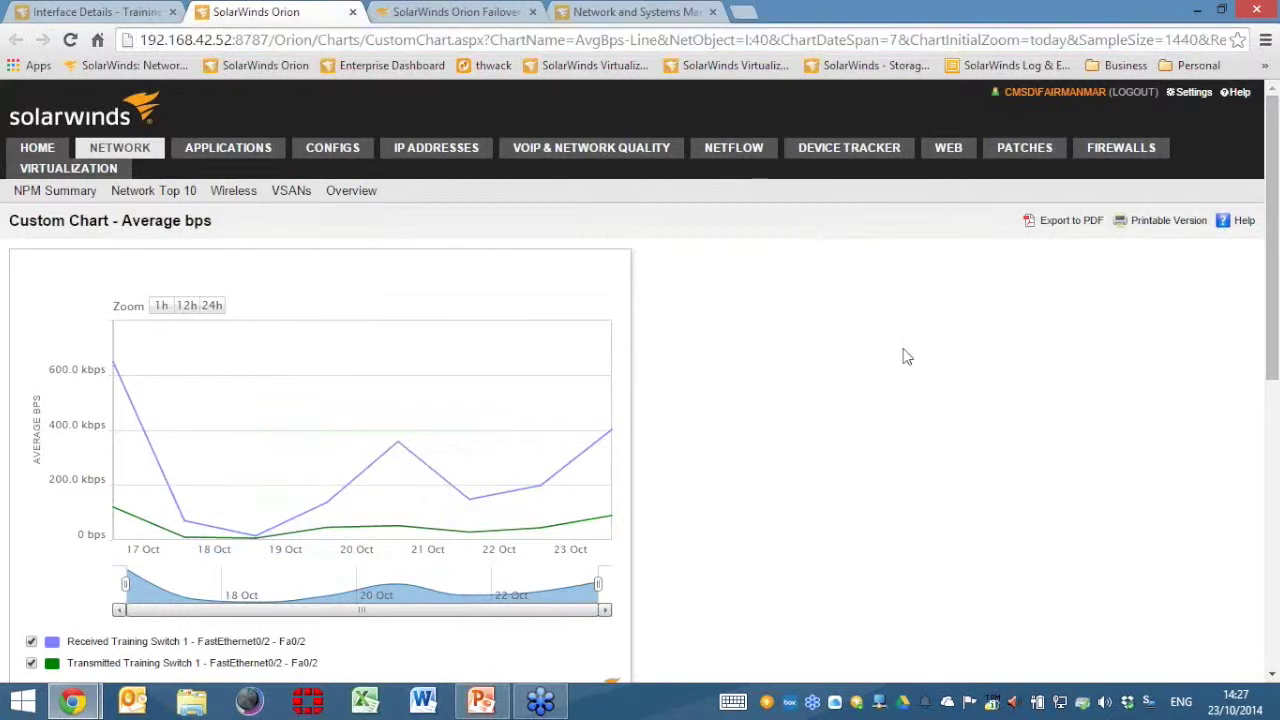
# Step: Review the chart's customization settings and its XLS and HTML export options, and close the custom chart tab
pyautogui.moveTo(37, 150)
pyautogui.moveTo(1276, 293); pyautogui.dragTo(1266, 615)
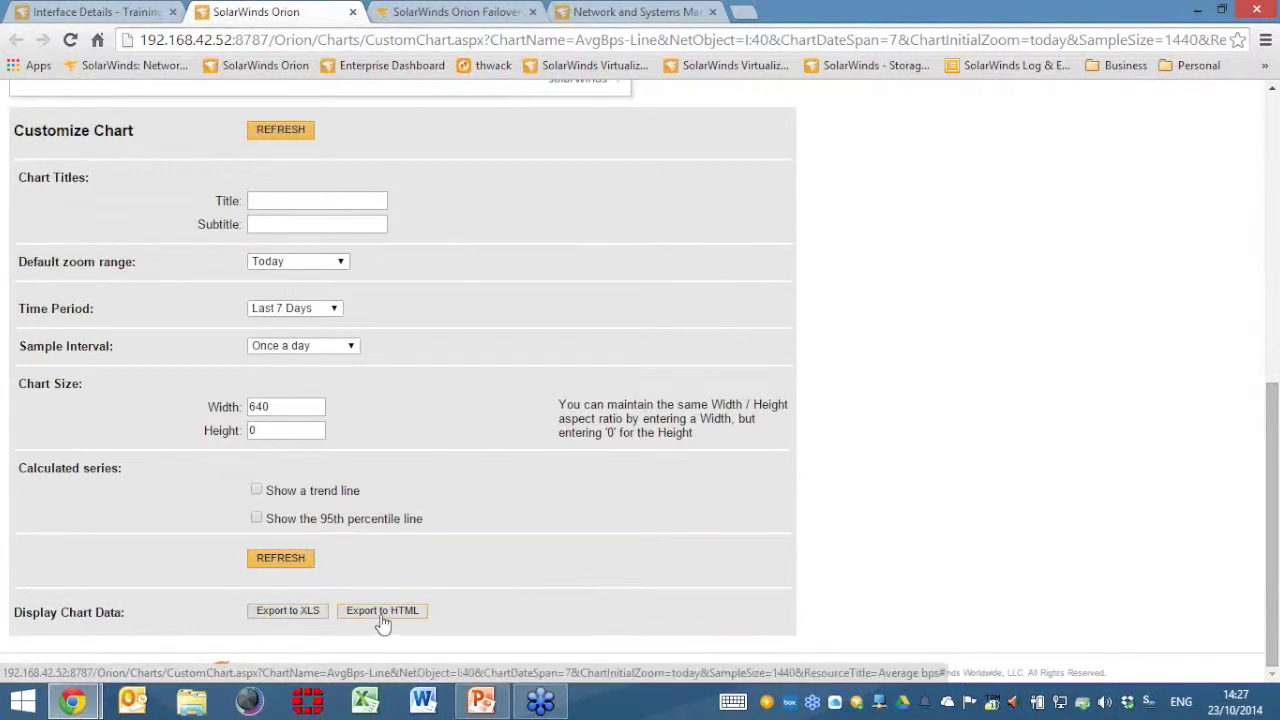
pyautogui.click(352, 11)
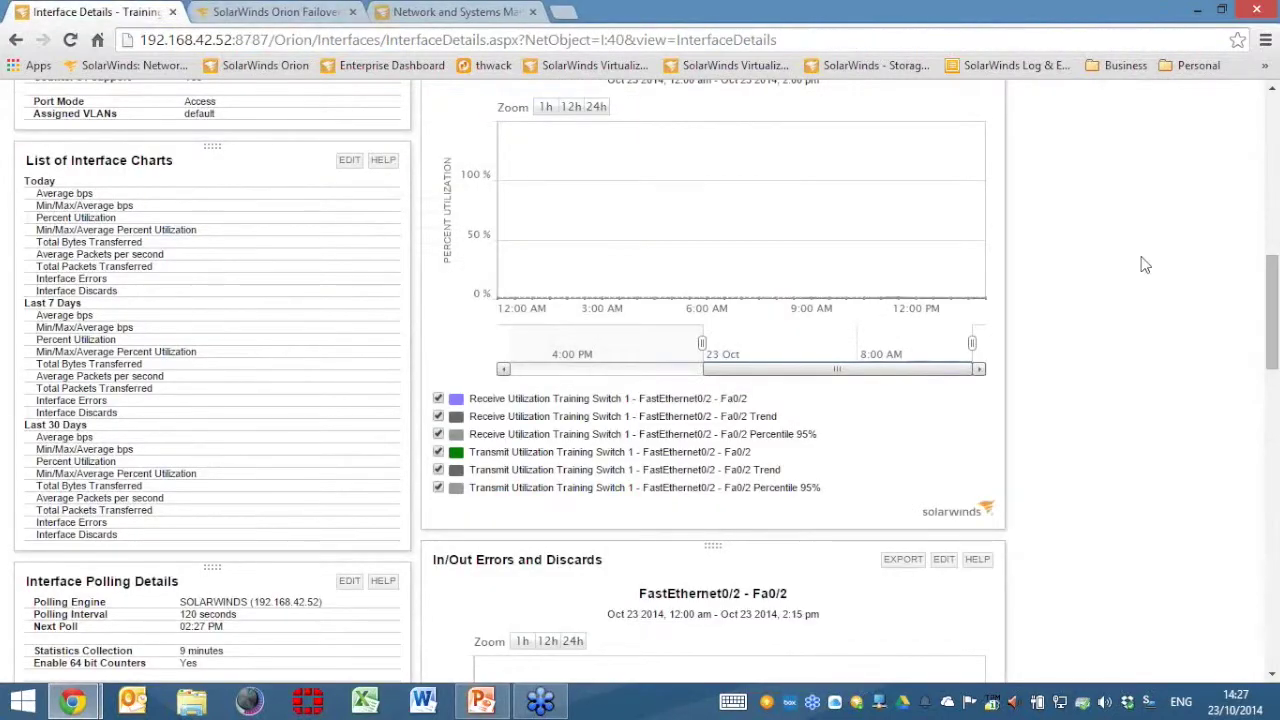
# Step: Examine FastEthernet0/2's polling details, highlighting the polling interval, and its errors and discards, events, maximum traffic, bytes transferred and packets charts
pyautogui.scroll(-3, 654, 376)
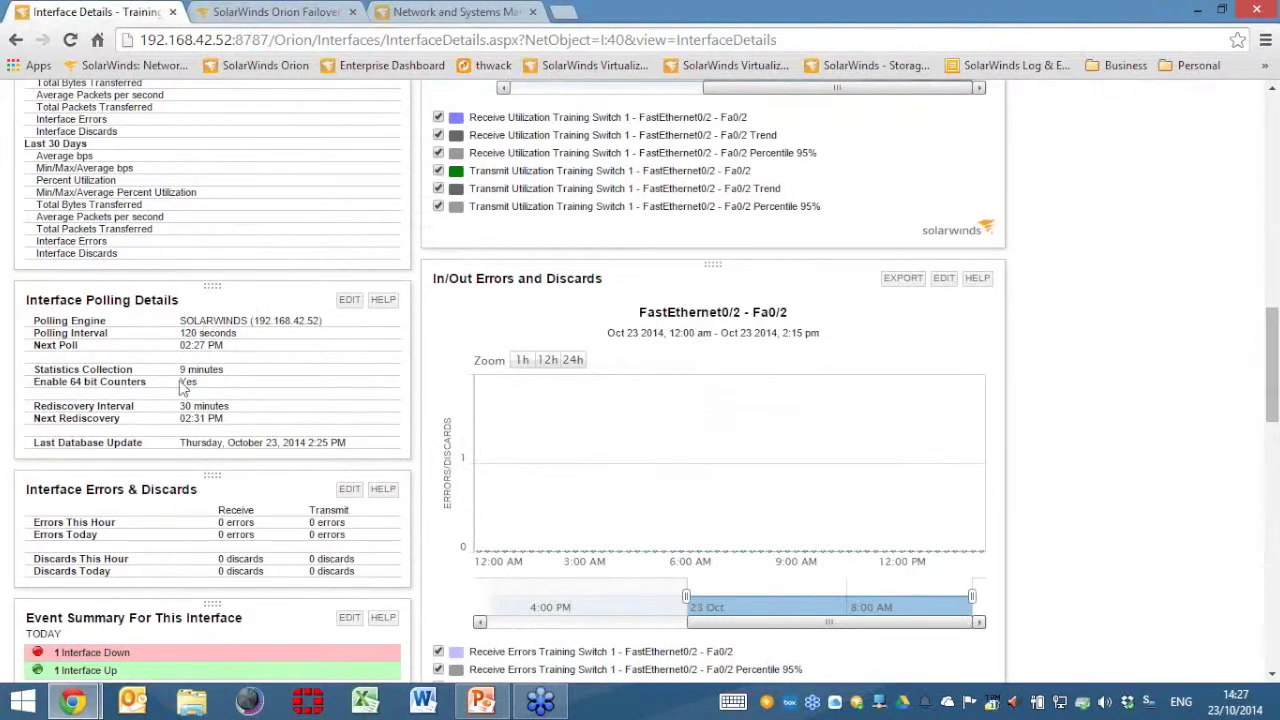
pyautogui.tripleClick(216, 333)
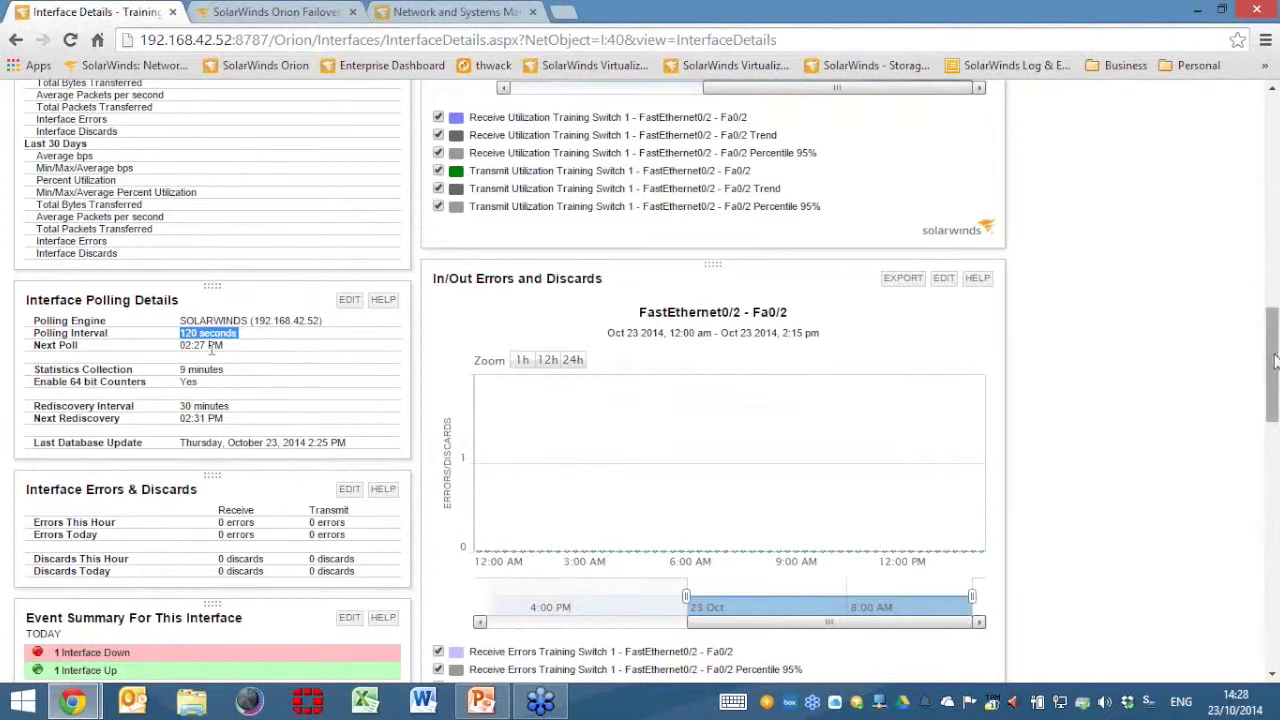
pyautogui.scroll(-4, 482, 300)
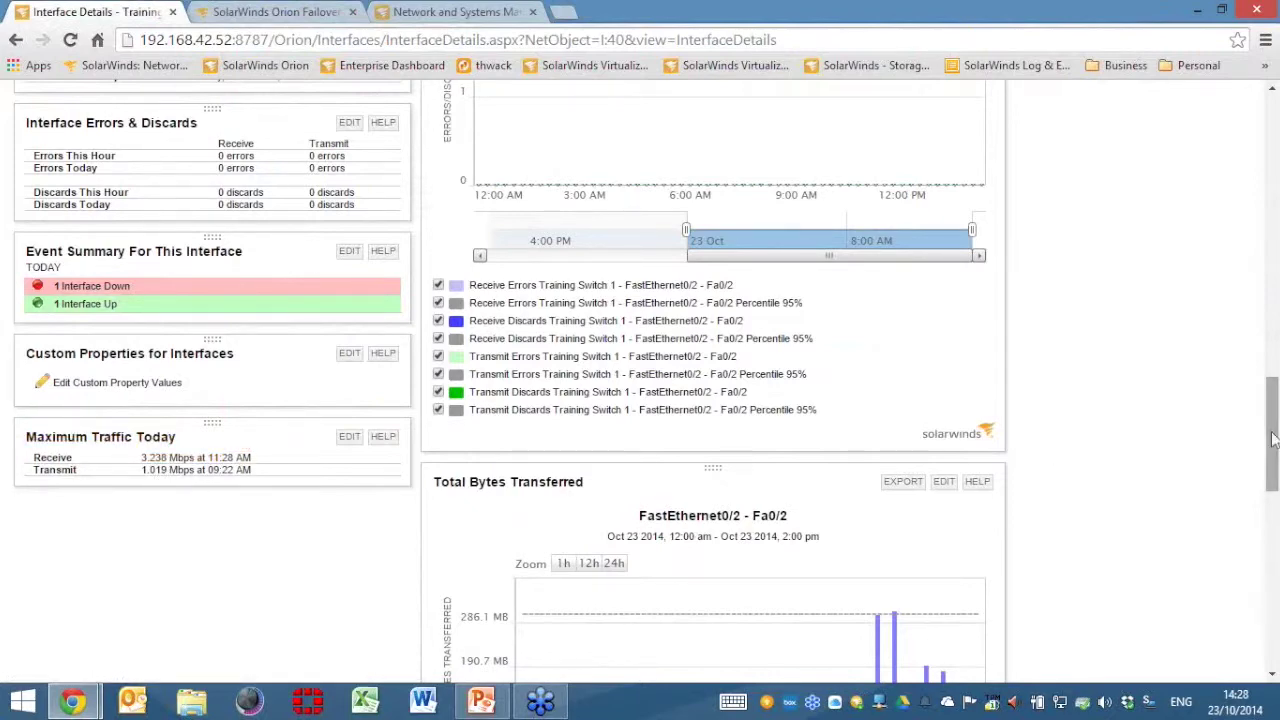
pyautogui.moveTo(1270, 505); pyautogui.dragTo(1265, 608)
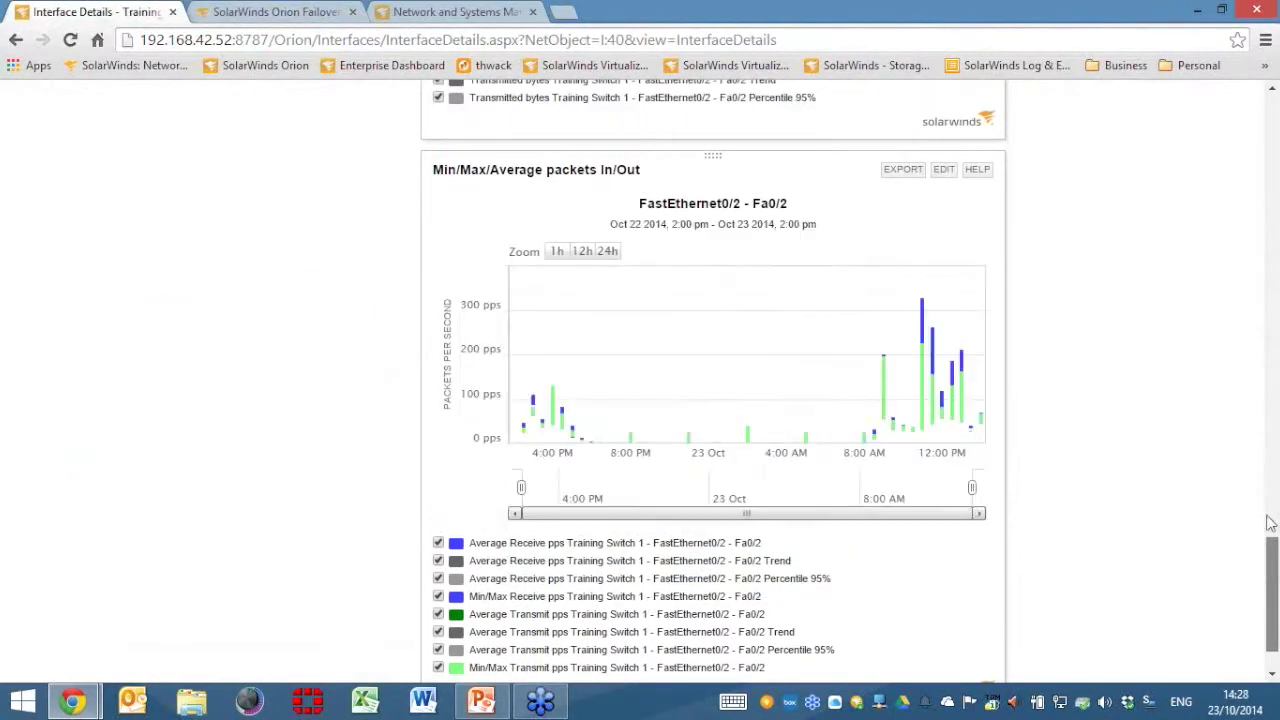
pyautogui.moveTo(1273, 562); pyautogui.dragTo(1183, 478)
pyautogui.scroll(3, 1090, 380)
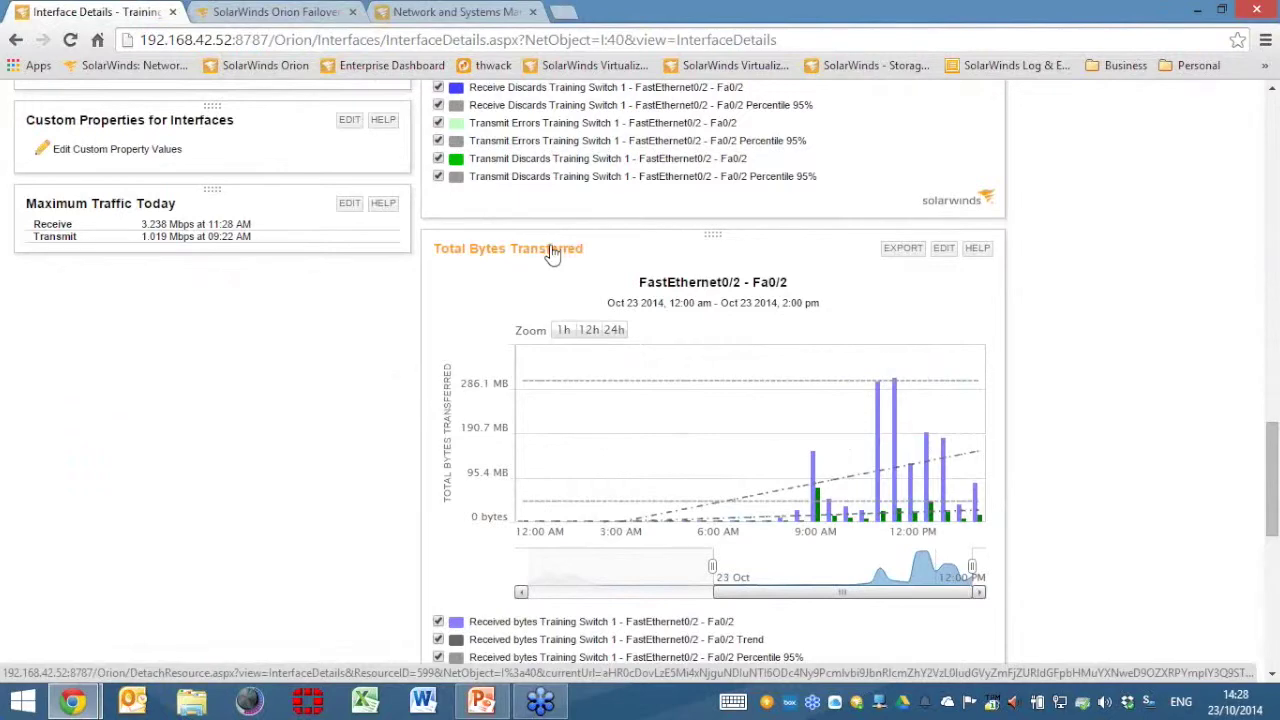
pyautogui.scroll(10, 895, 255)
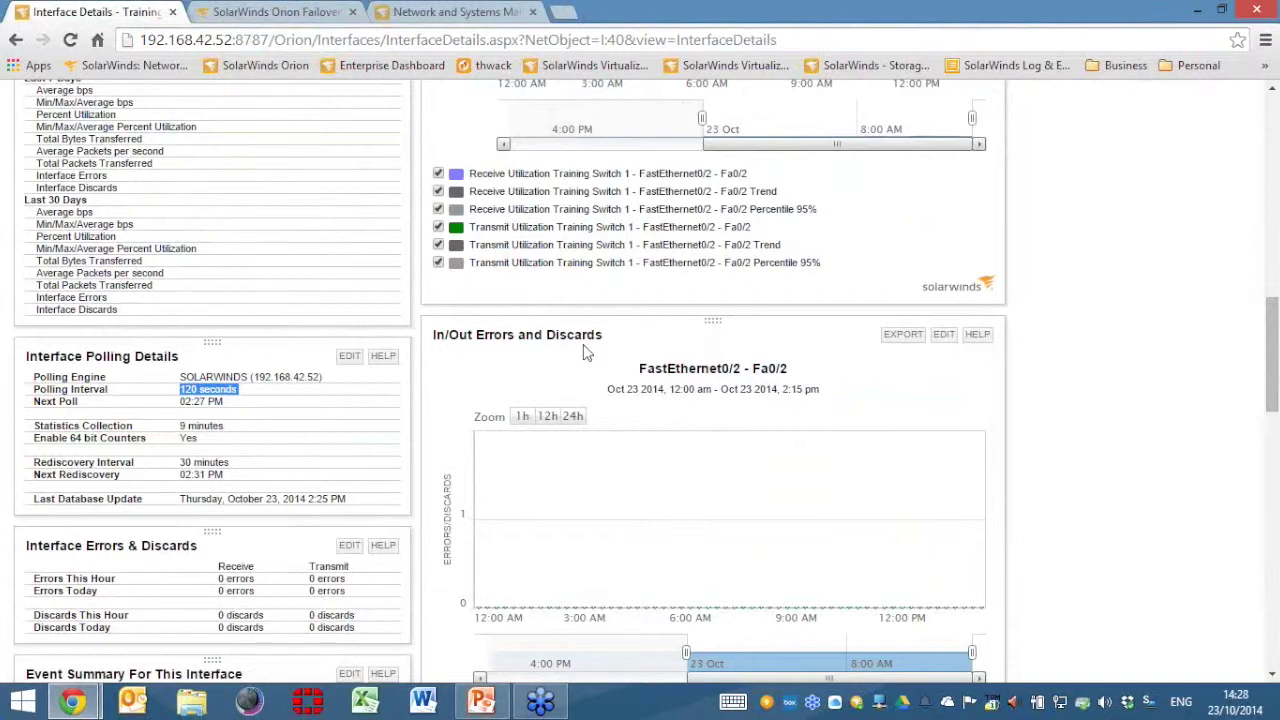
# Step: Leave the interface details and open the NPM Summary view
pyautogui.scroll(5, 668, 352)
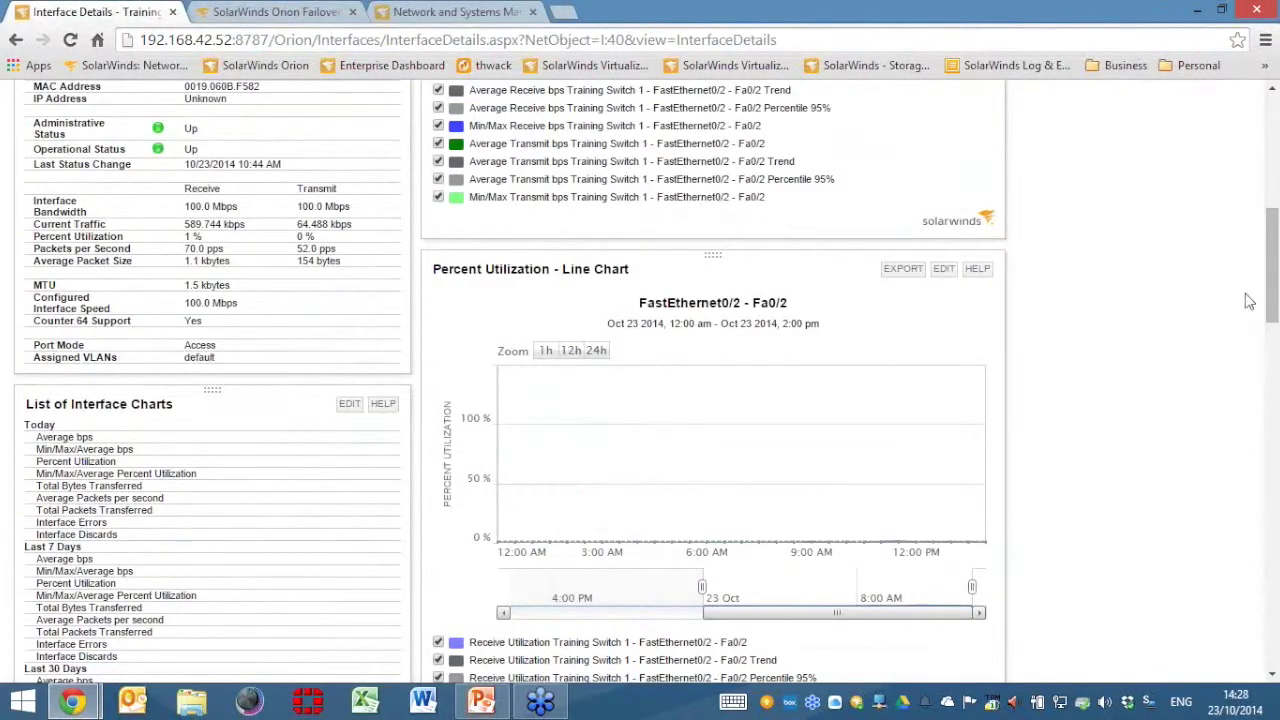
pyautogui.scroll(6, 1111, 223)
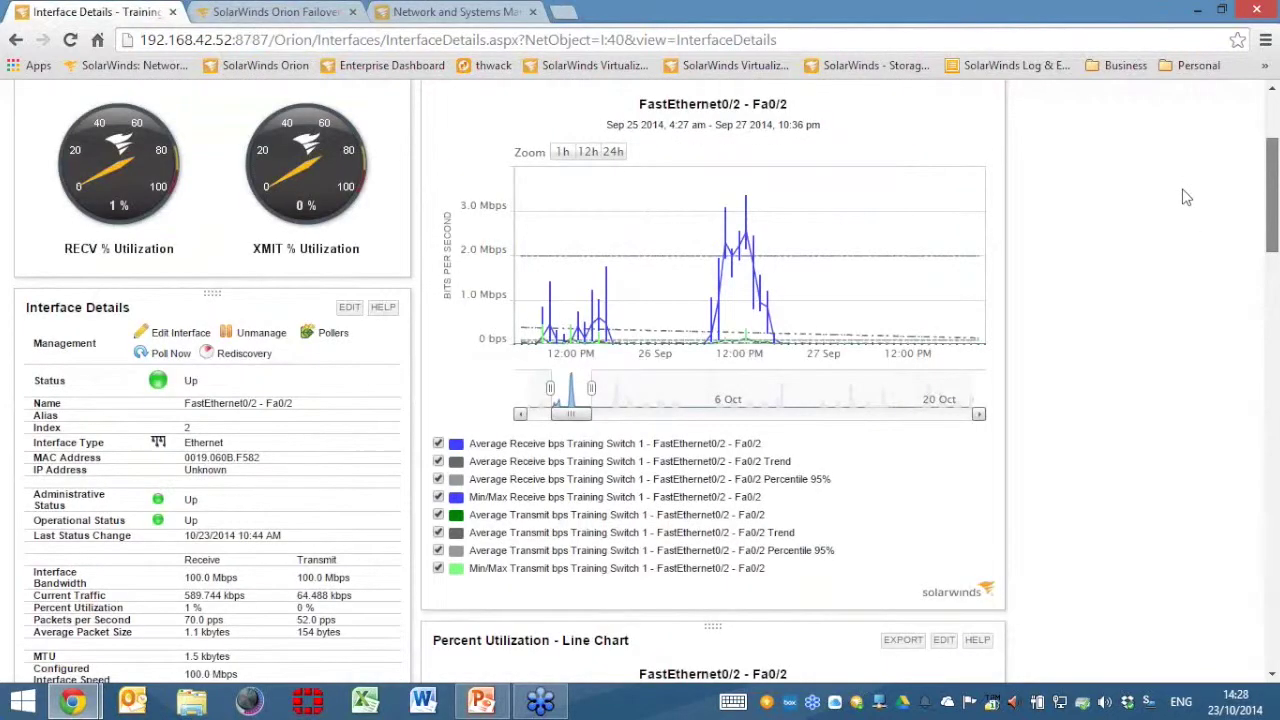
pyautogui.scroll(1, 1182, 180)
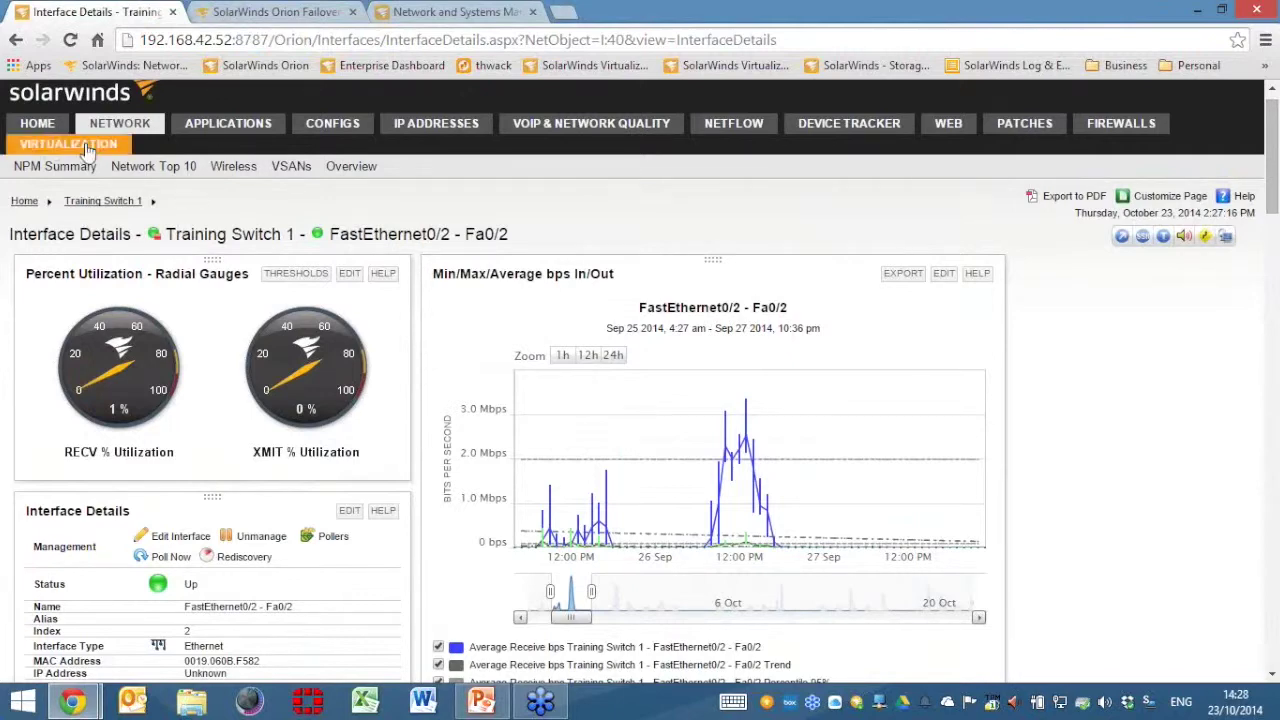
pyautogui.click(120, 126)
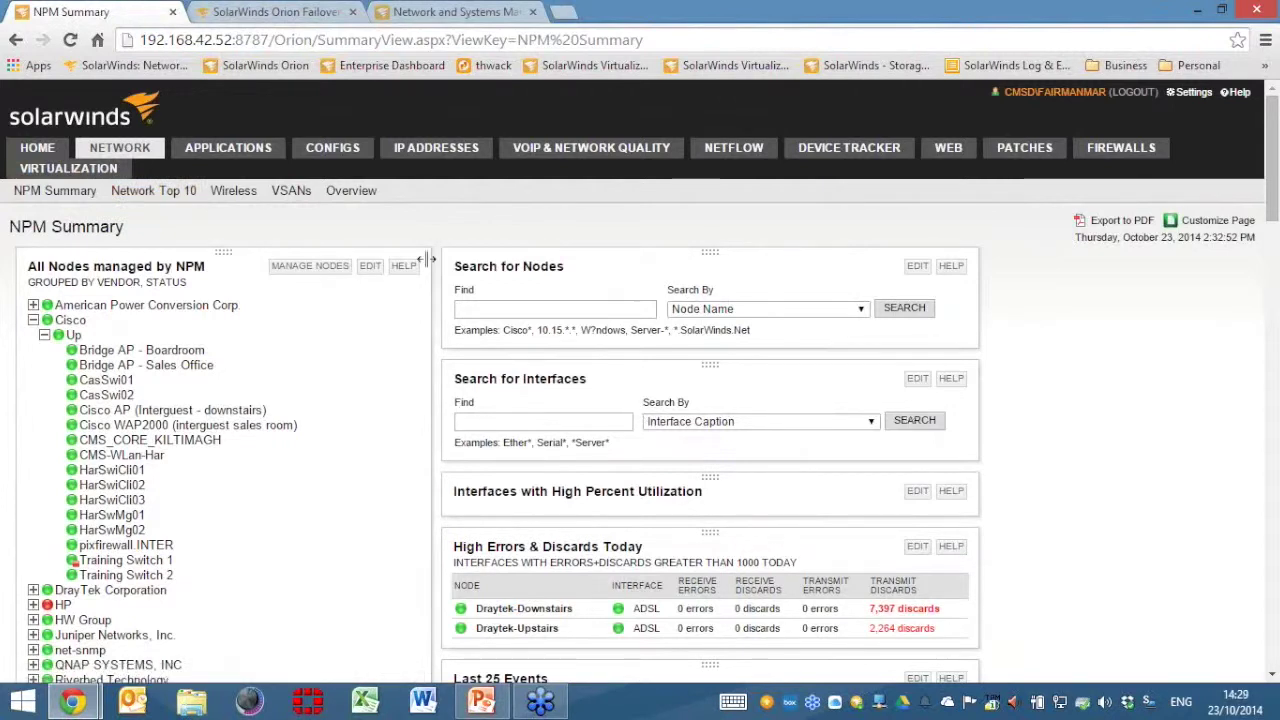
# Step: Search the nodes by node name for ns8app4 and open the details page of the matching node
pyautogui.click(501, 310)
pyautogui.click(501, 310)
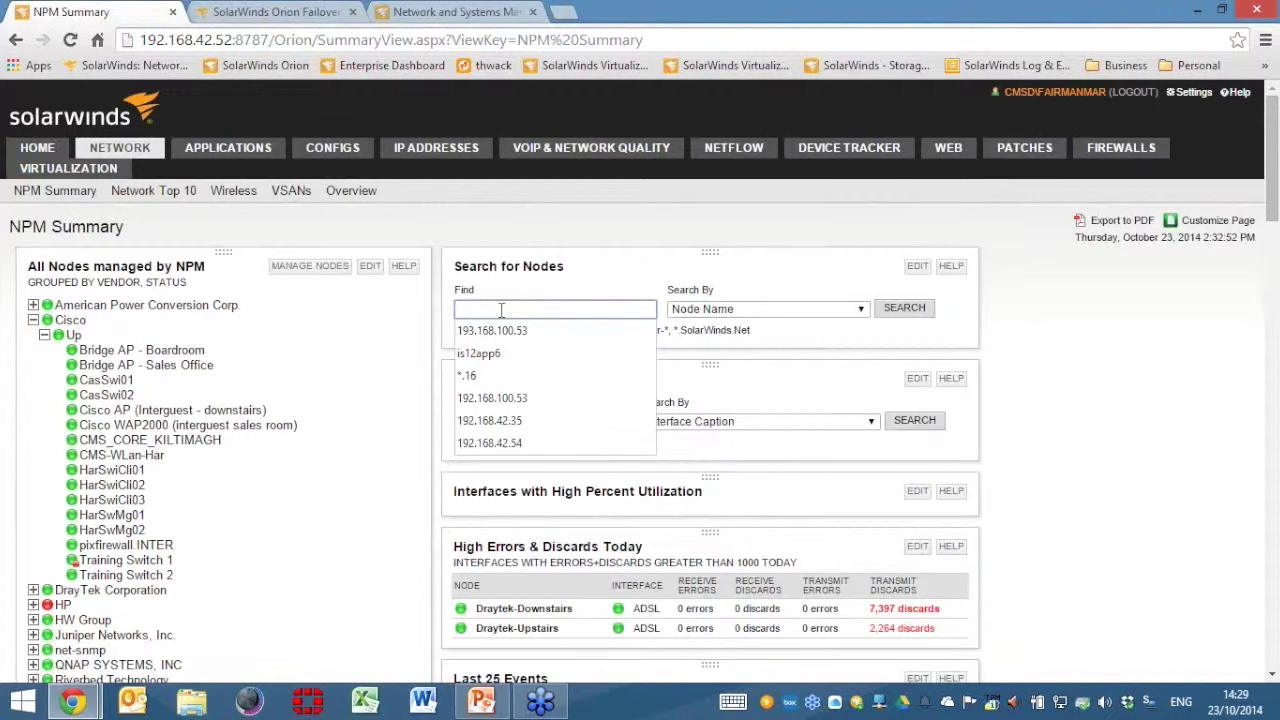
pyautogui.write('ns8app4')
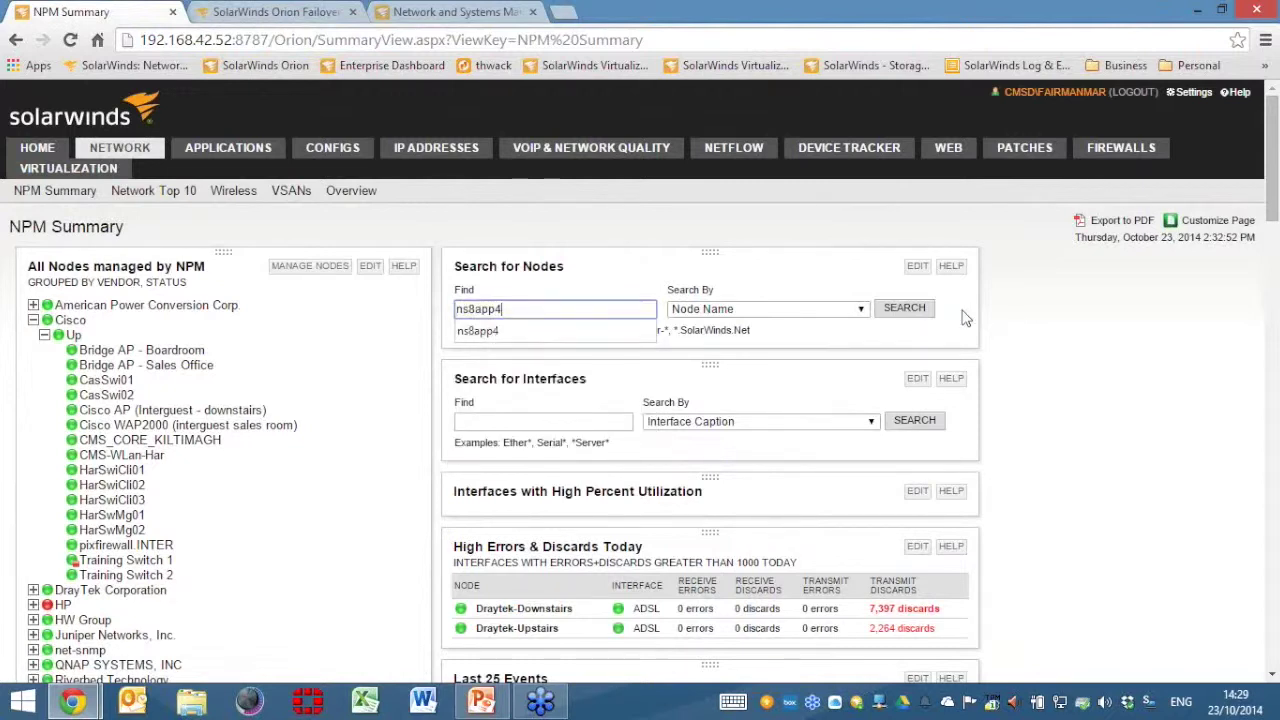
pyautogui.click(905, 309)
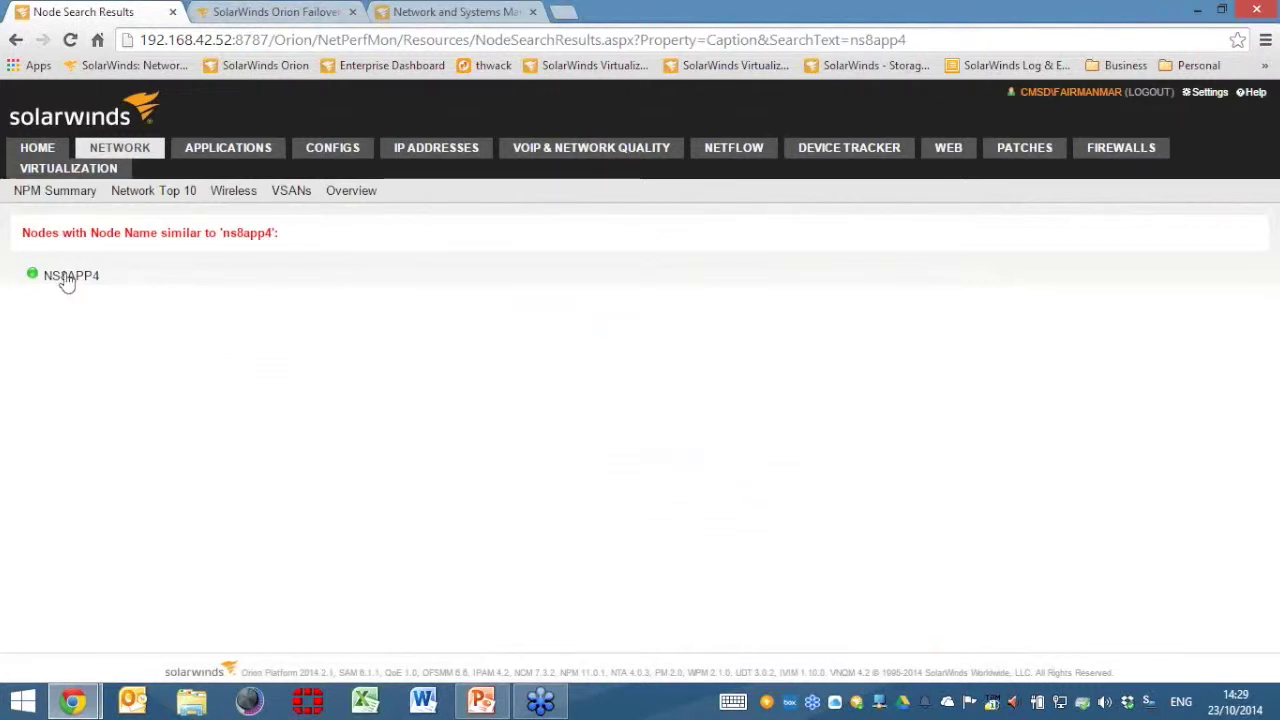
pyautogui.moveTo(66, 283)
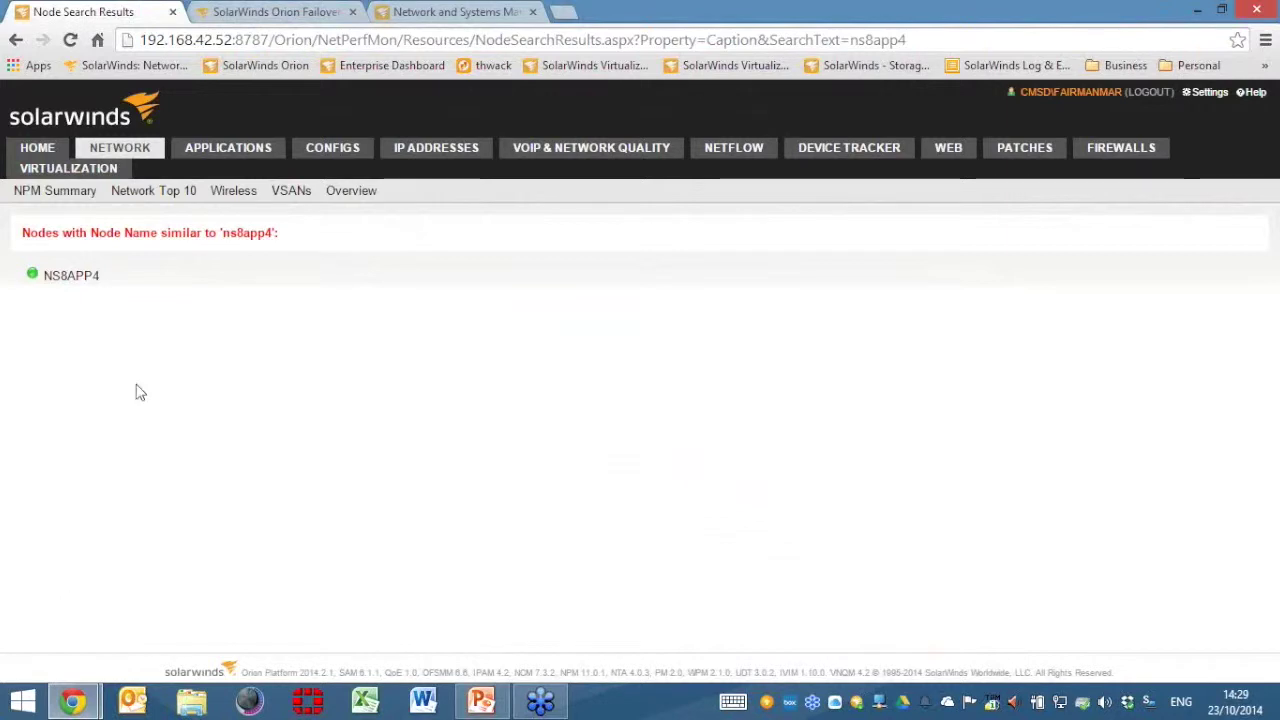
pyautogui.click(71, 278)
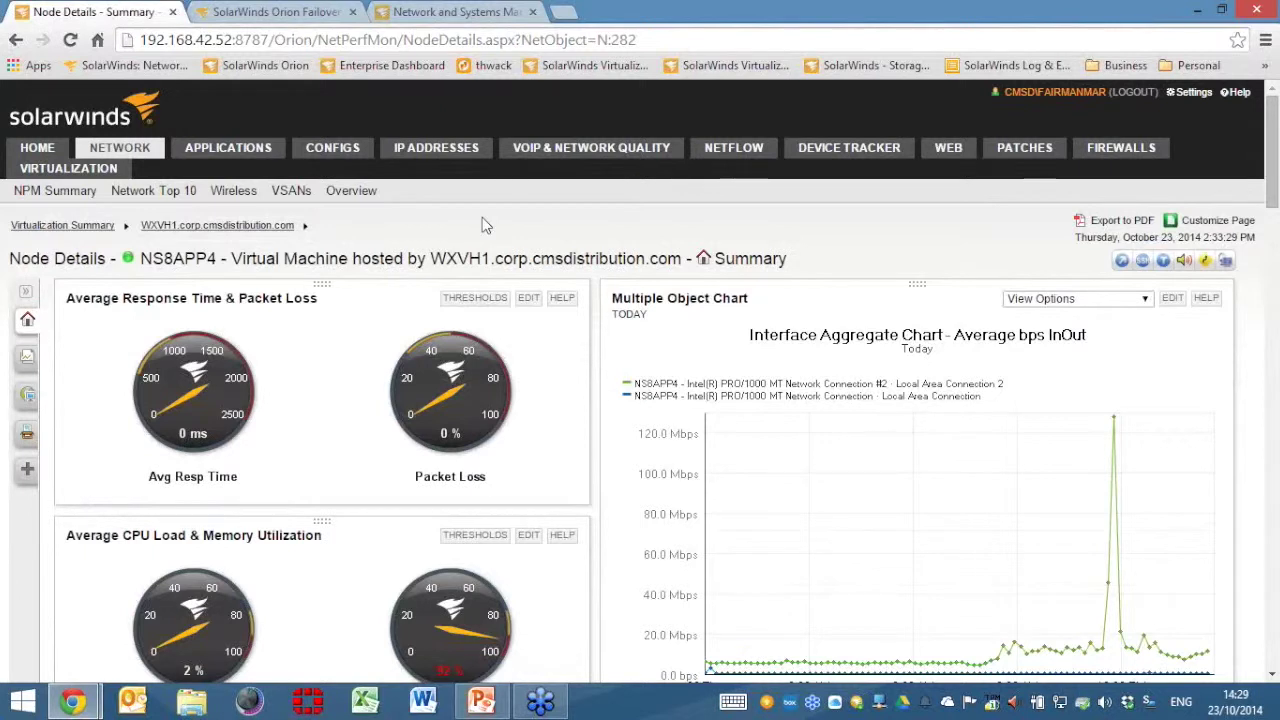
# Step: Show NS8APP4's node details in full screen and examine its response time, packet loss, CPU and memory gauges and interface traffic chart
pyautogui.moveTo(1273, 173); pyautogui.dragTo(1275, 190)
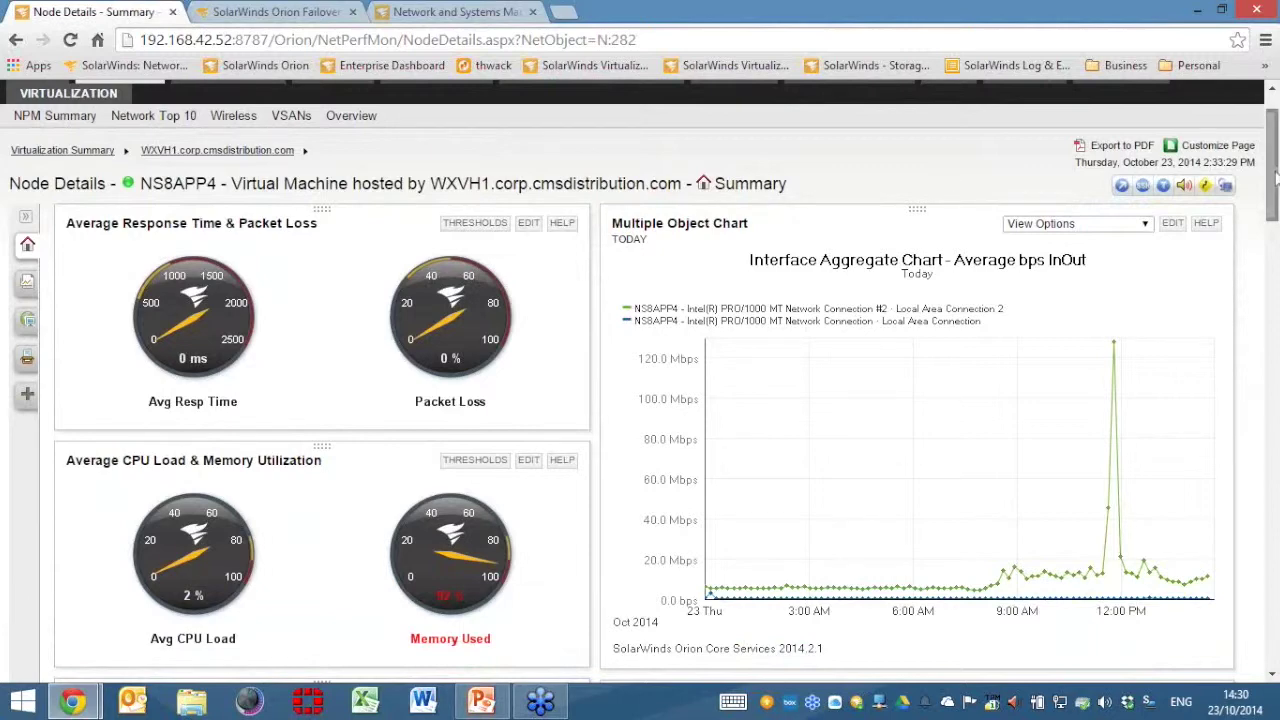
pyautogui.press('F11')
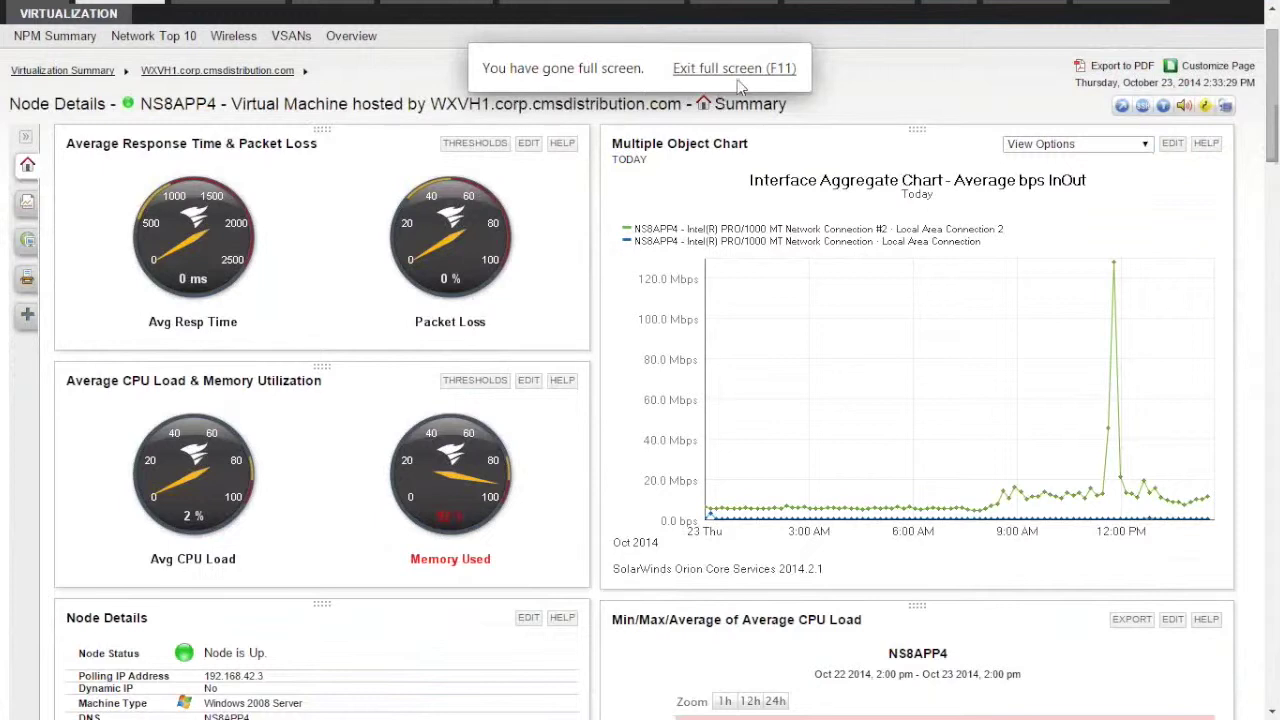
pyautogui.moveTo(603, 114)
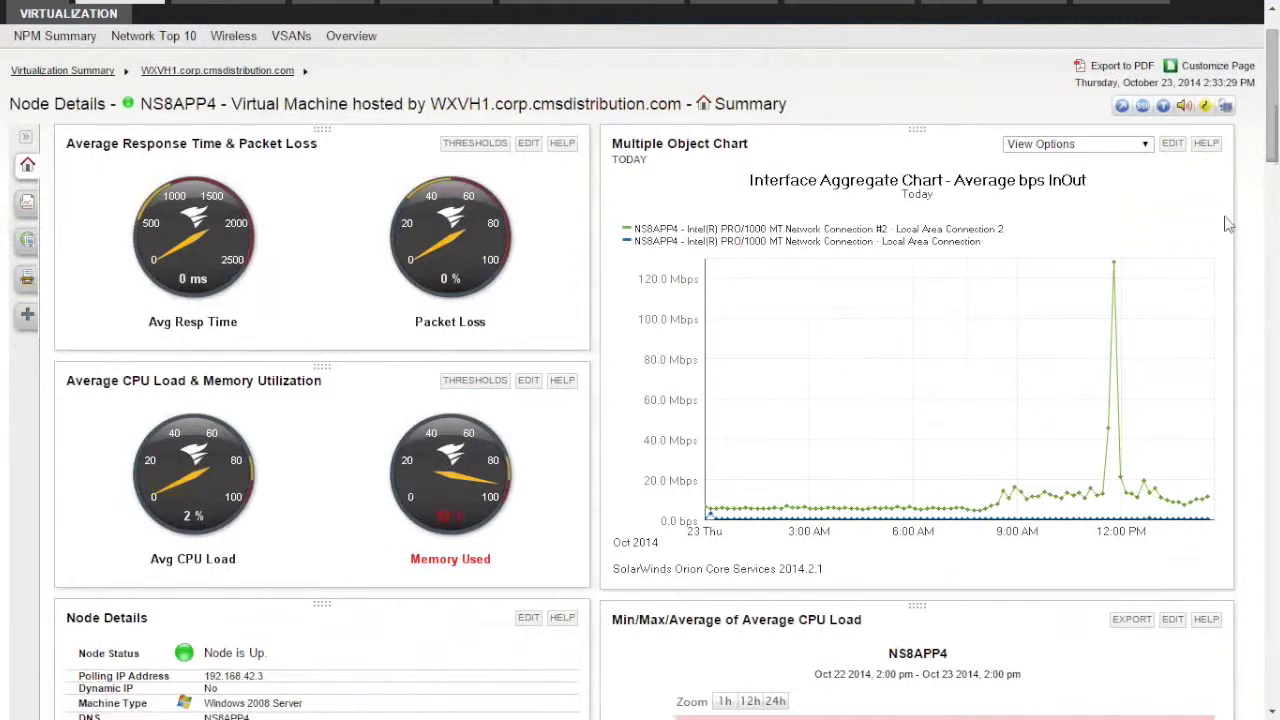
# Step: Review NS8APP4's node details, IP addresses, management options, interface utilization, WSUS details, polling details and availability statistics
pyautogui.moveTo(1275, 157); pyautogui.dragTo(1273, 243)
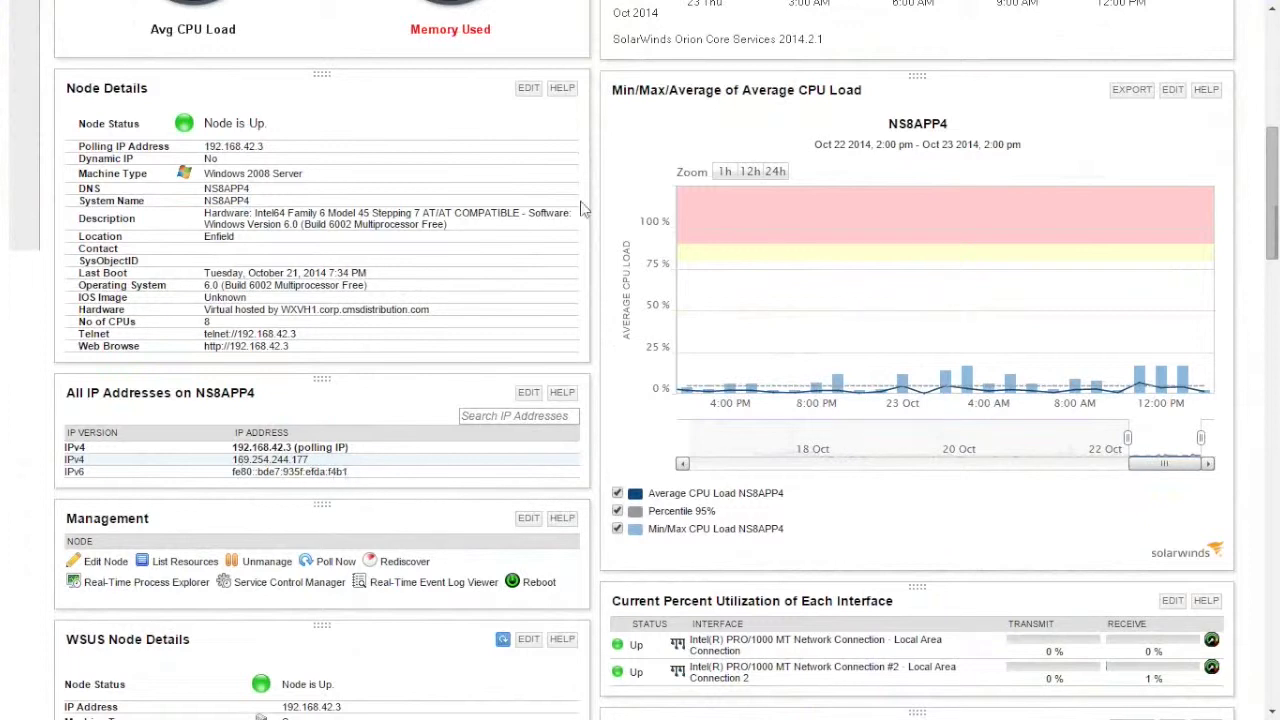
pyautogui.moveTo(1275, 192); pyautogui.dragTo(1276, 232)
pyautogui.scroll(-2, 1276, 232)
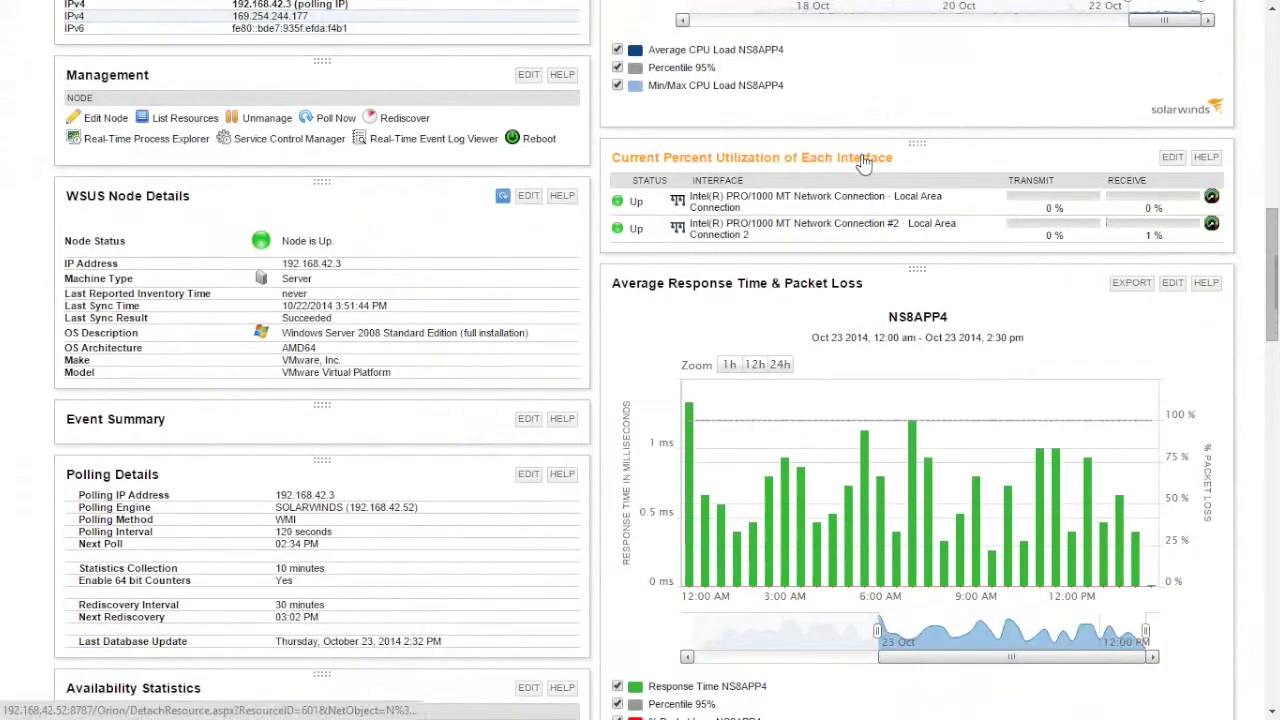
pyautogui.scroll(-2, 900, 288)
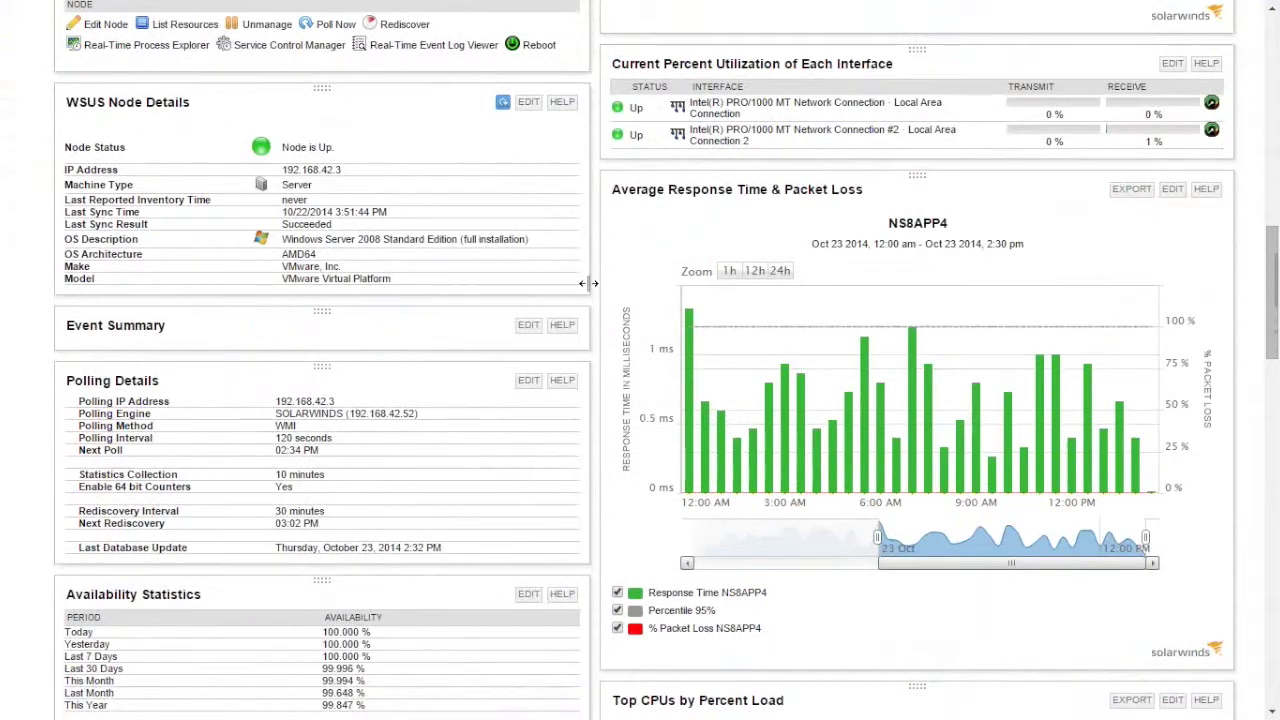
pyautogui.scroll(-1, 1180, 380)
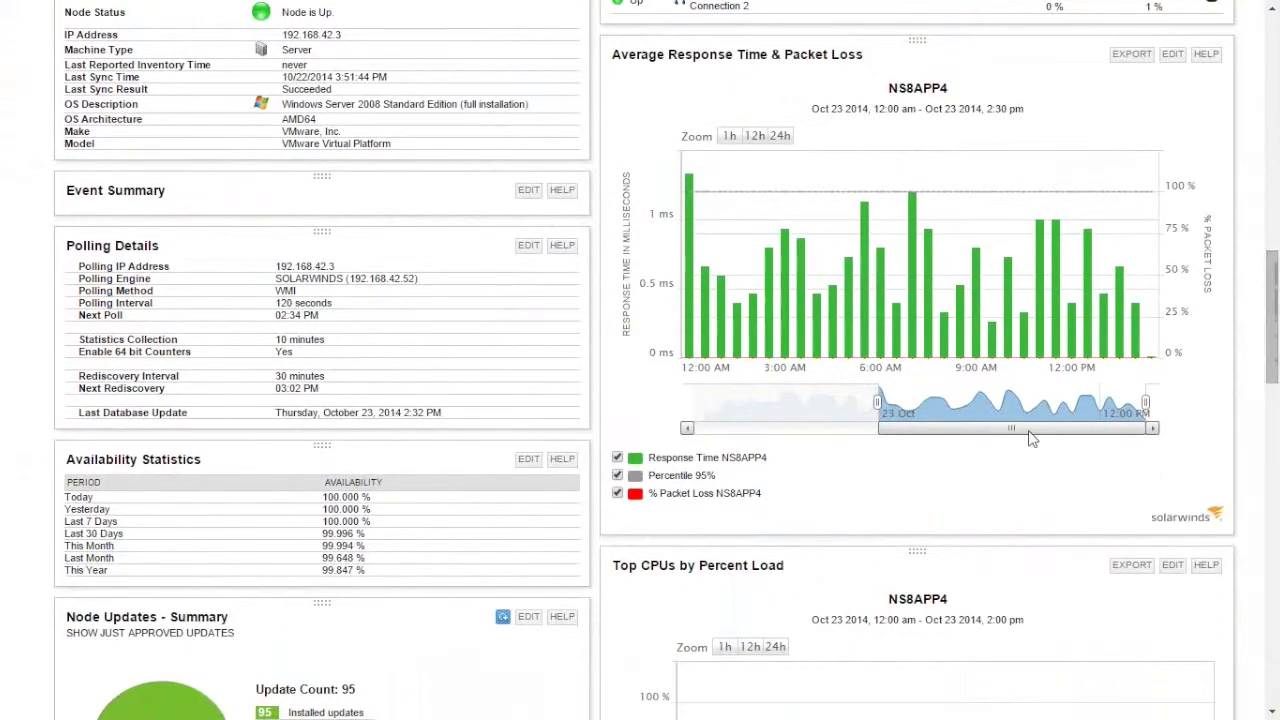
# Step: Extend the response time chart to an earlier start and narrow the Top CPUs by Percent Load chart to Oct 23, 11:05 am to 2:00 pm
pyautogui.moveTo(876, 401); pyautogui.dragTo(821, 403)
pyautogui.moveTo(1272, 306); pyautogui.dragTo(1274, 363)
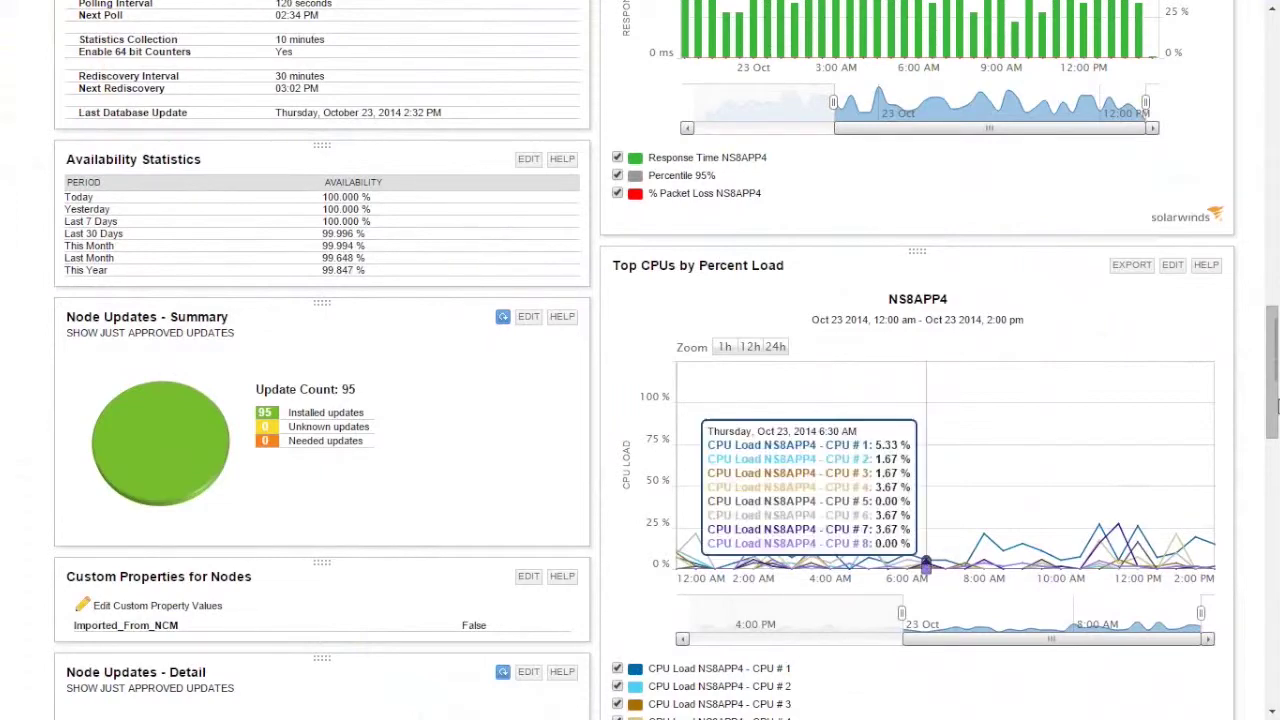
pyautogui.scroll(-3, 1274, 412)
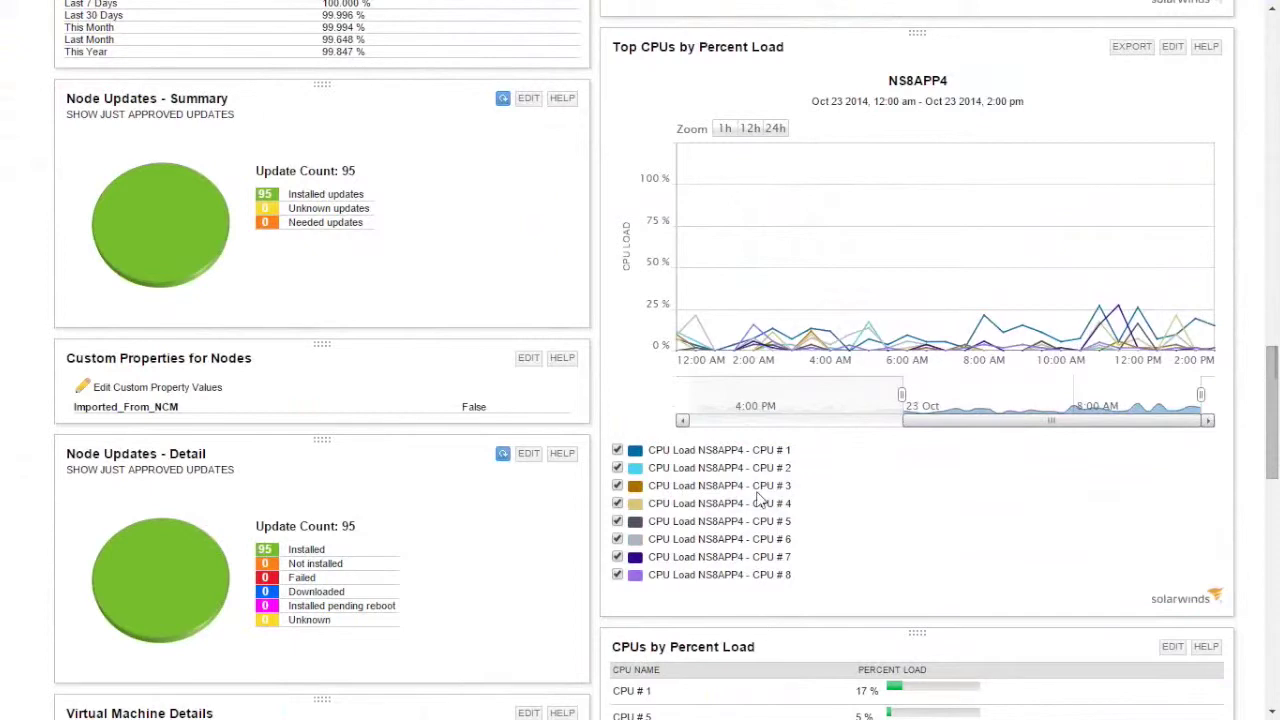
pyautogui.moveTo(901, 396); pyautogui.dragTo(1138, 396)
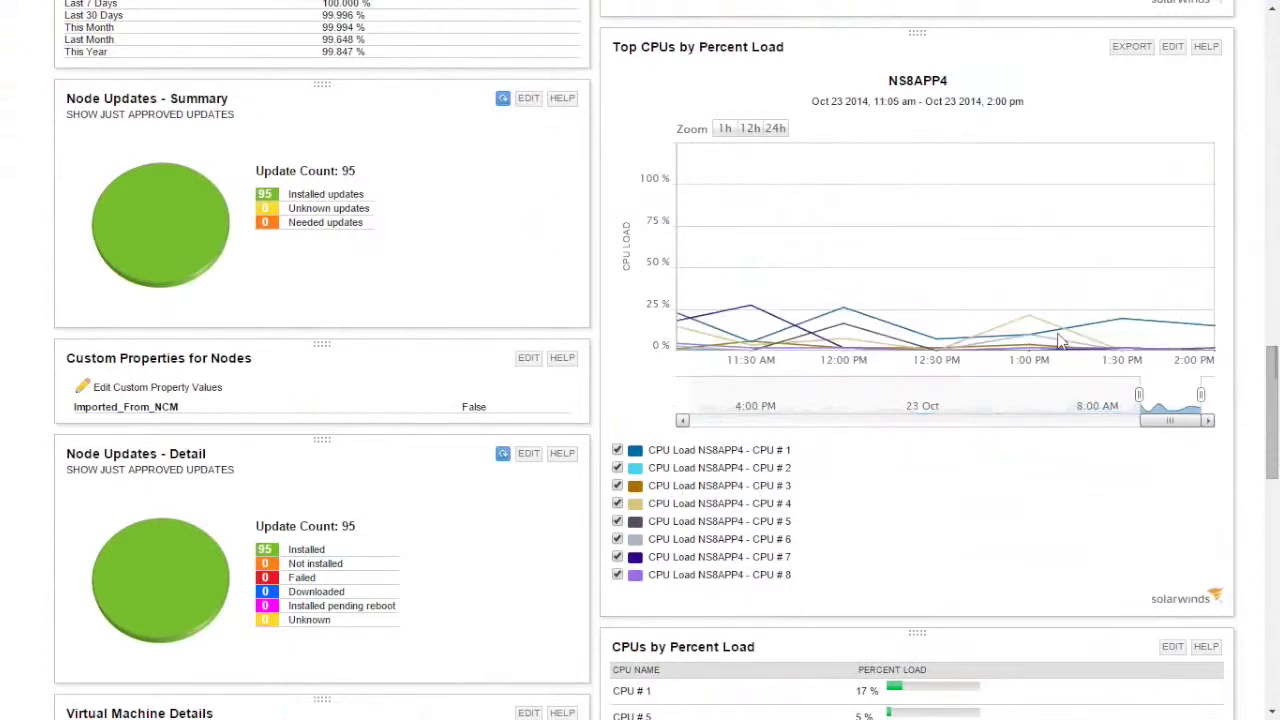
pyautogui.moveTo(903, 340)
pyautogui.moveTo(1270, 385); pyautogui.dragTo(1268, 489)
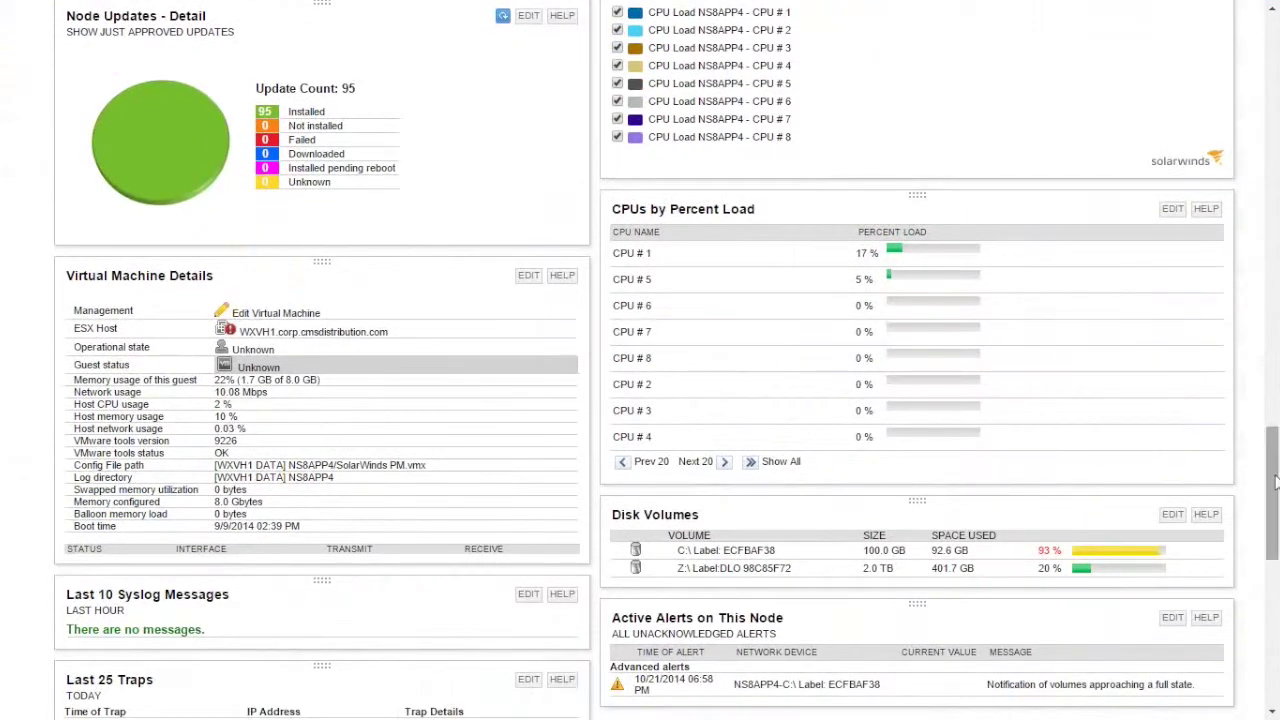
# Step: Open the volume details page of NS8APP4's C: drive from its disk volumes list
pyautogui.moveTo(1275, 497); pyautogui.dragTo(1275, 549)
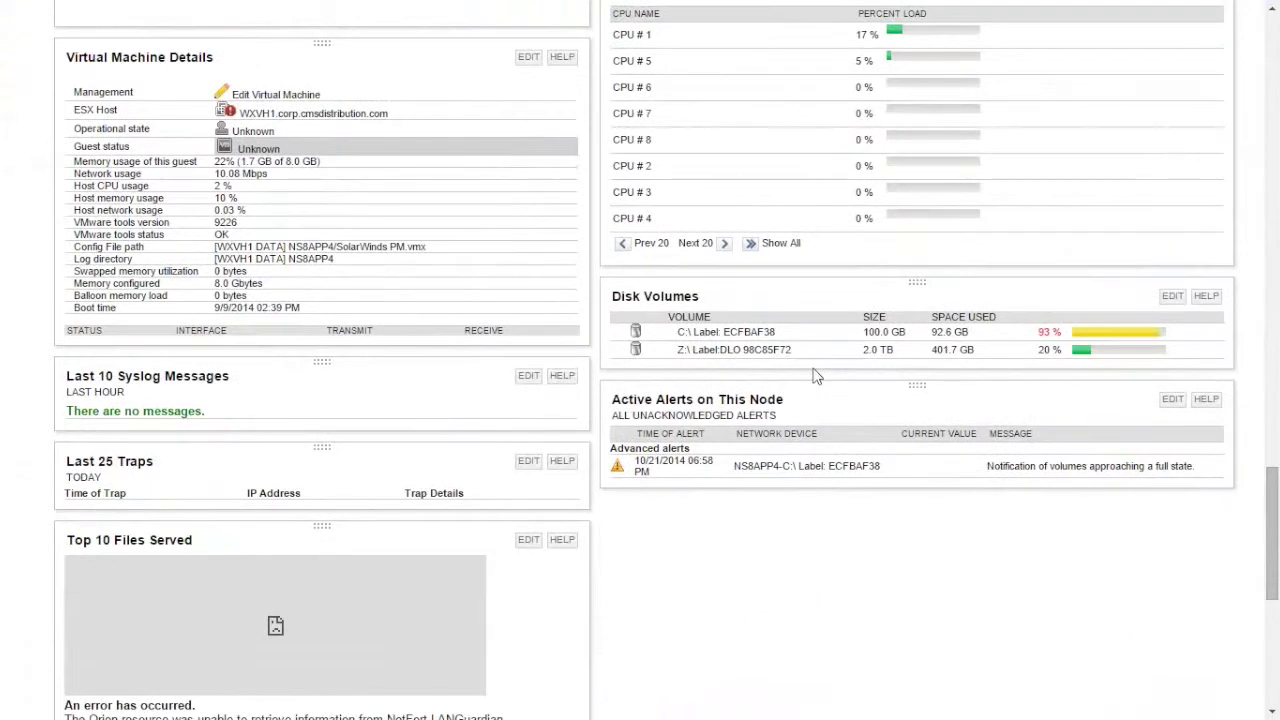
pyautogui.moveTo(720, 340)
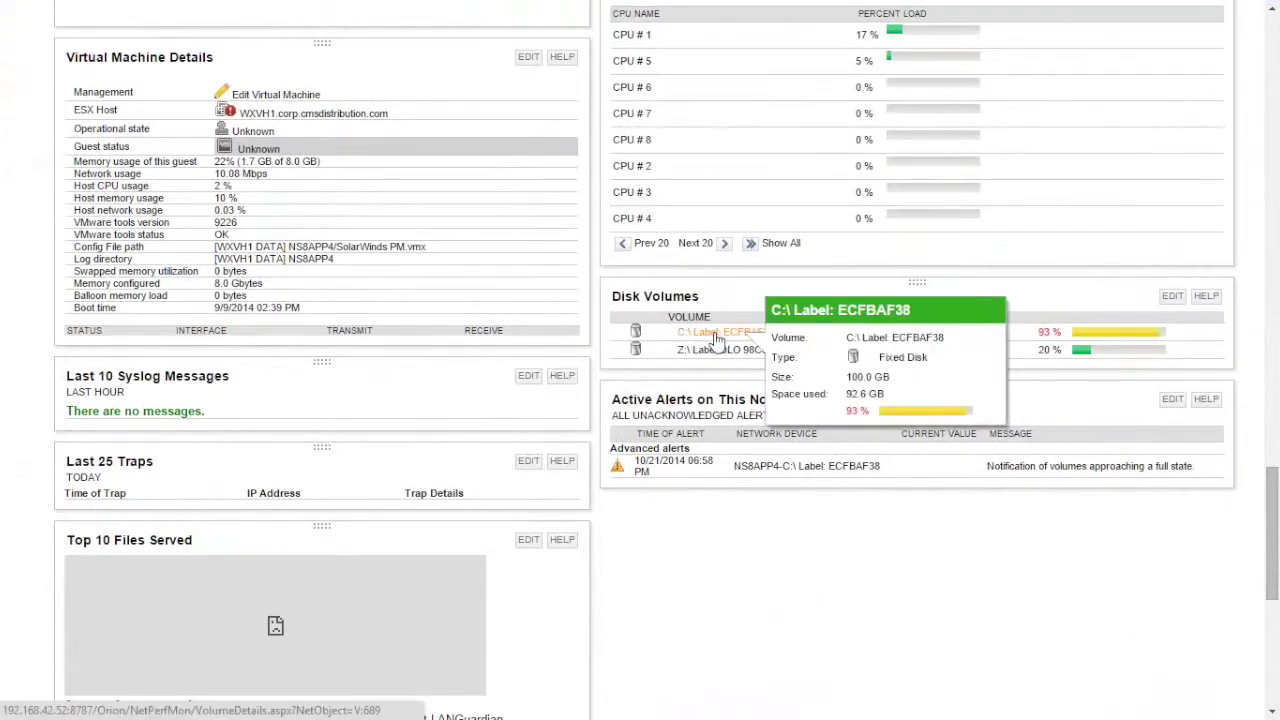
pyautogui.click(724, 340)
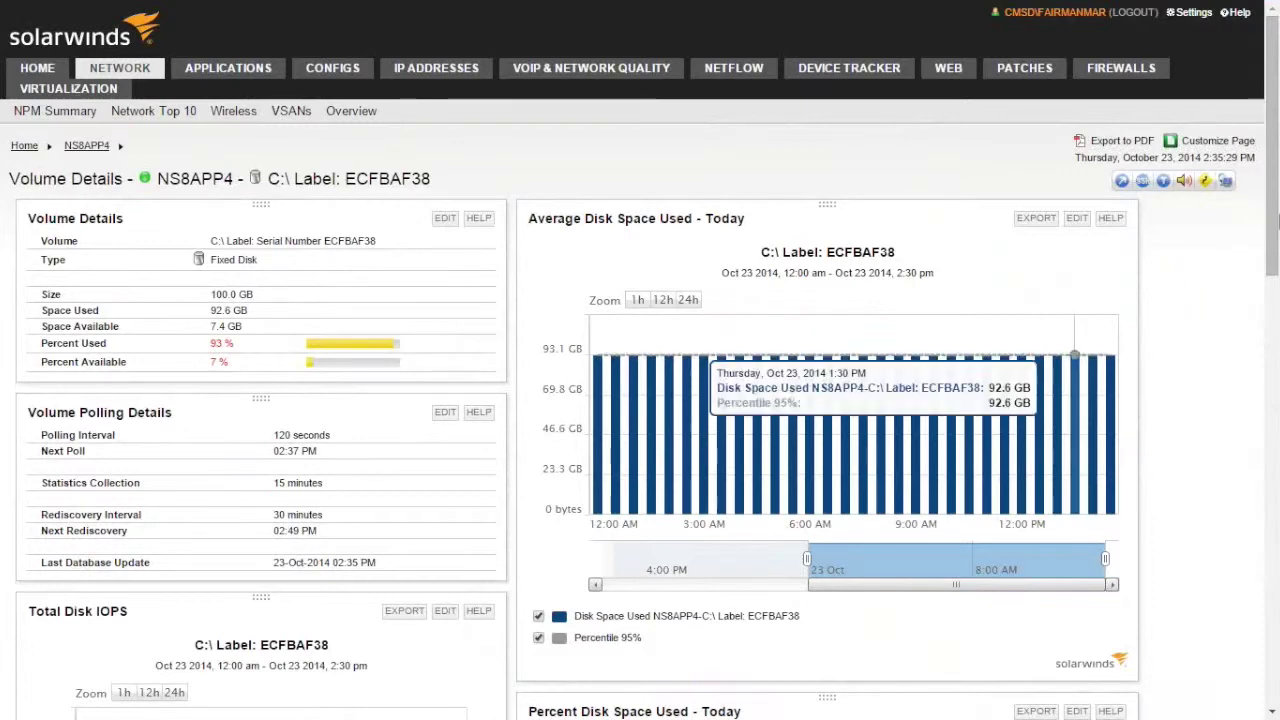
# Step: Examine the C: volume's capacity and polling details, disk space used charts and Total Disk IOPS chart
pyautogui.moveTo(1272, 224); pyautogui.dragTo(1266, 292)
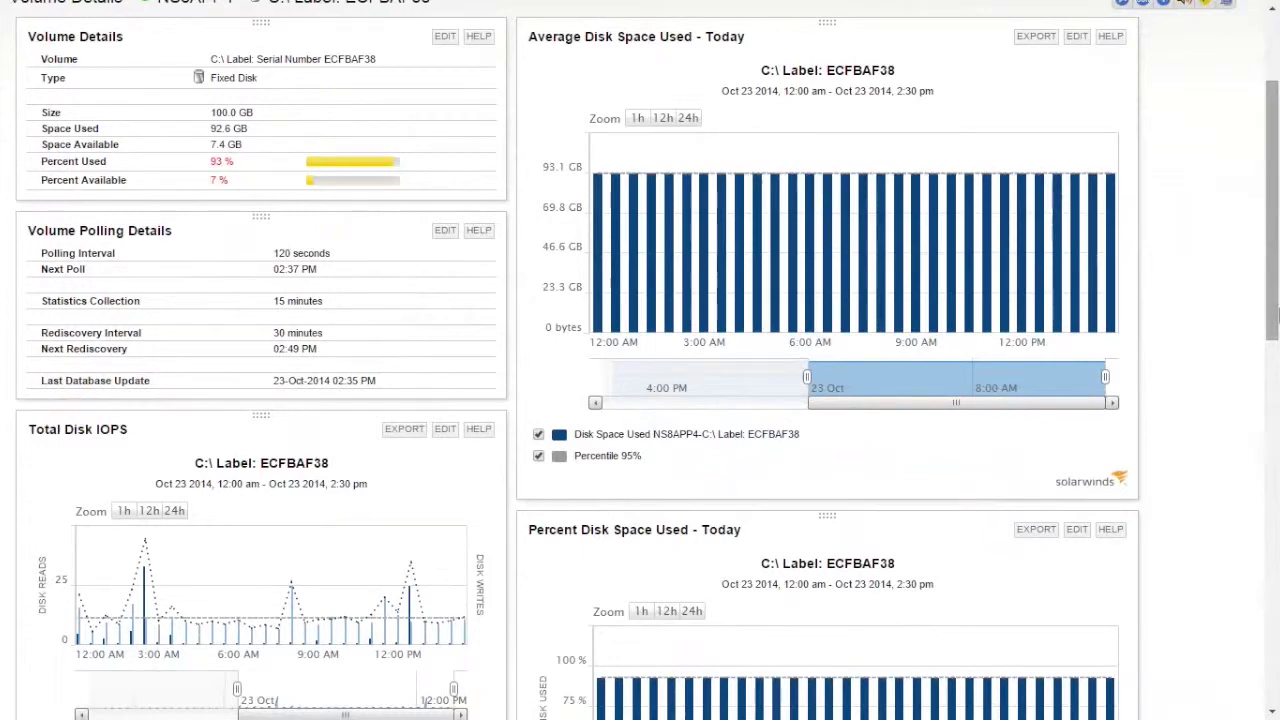
pyautogui.scroll(-1, 1275, 362)
pyautogui.scroll(-3, 1275, 362)
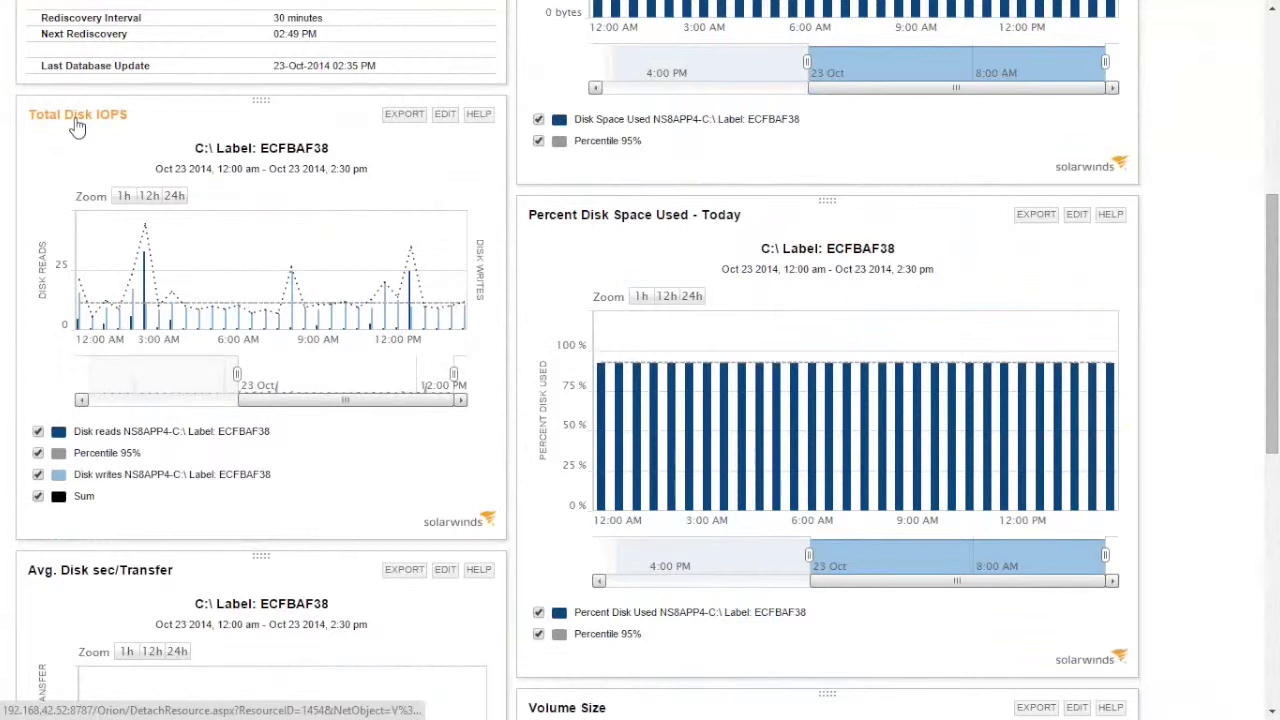
pyautogui.moveTo(180, 315)
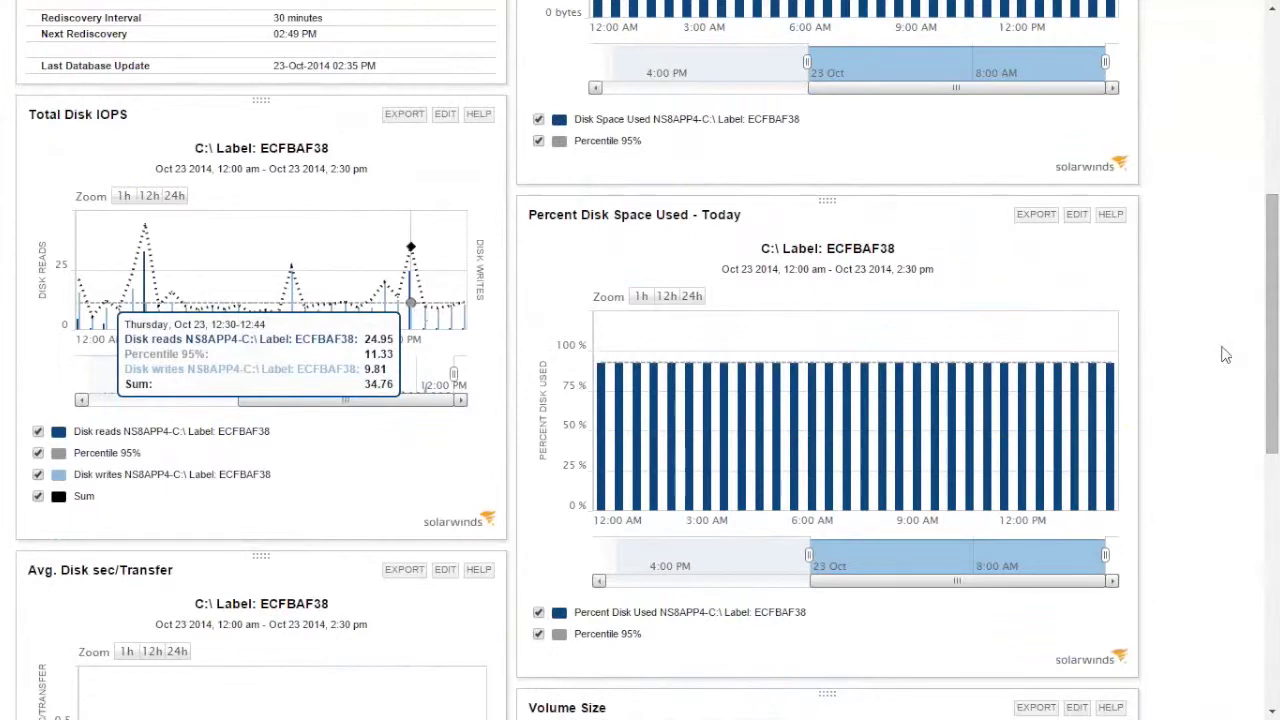
pyautogui.moveTo(1275, 350); pyautogui.dragTo(1271, 150)
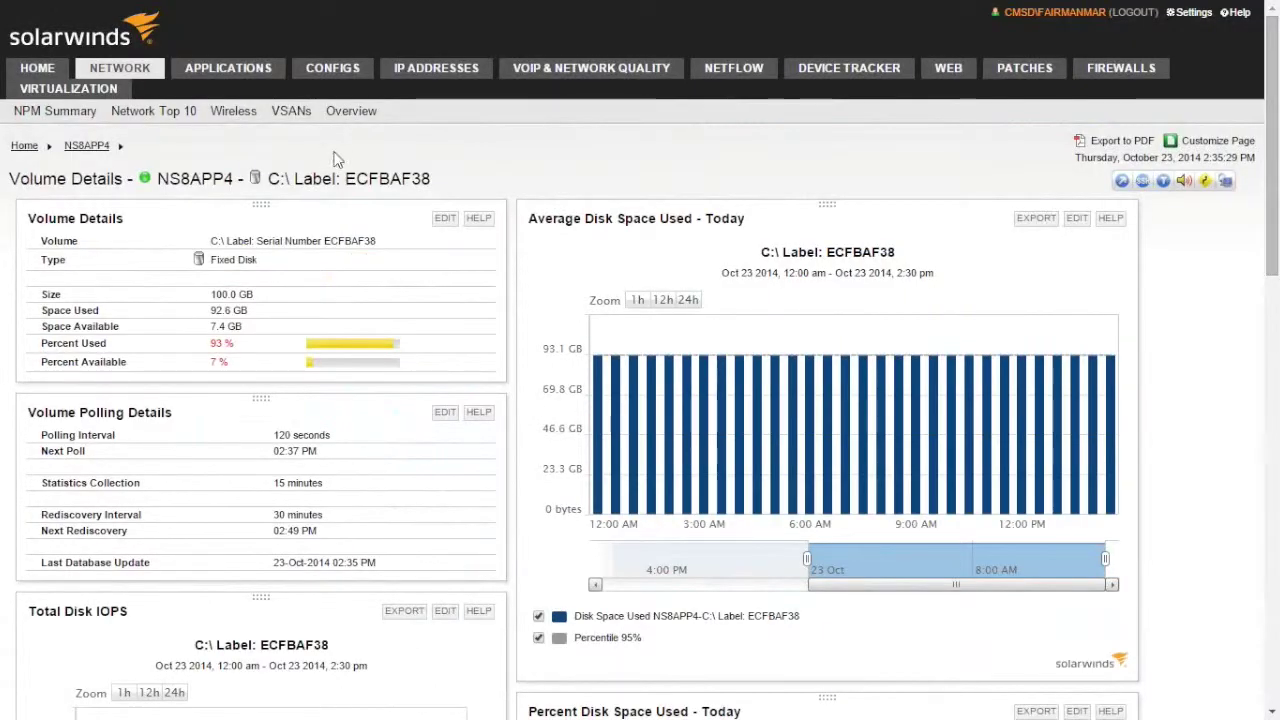
# Step: Return to NS8APP4's node details page and look through its resources down to the disk volumes and active alerts
pyautogui.click(172, 188)
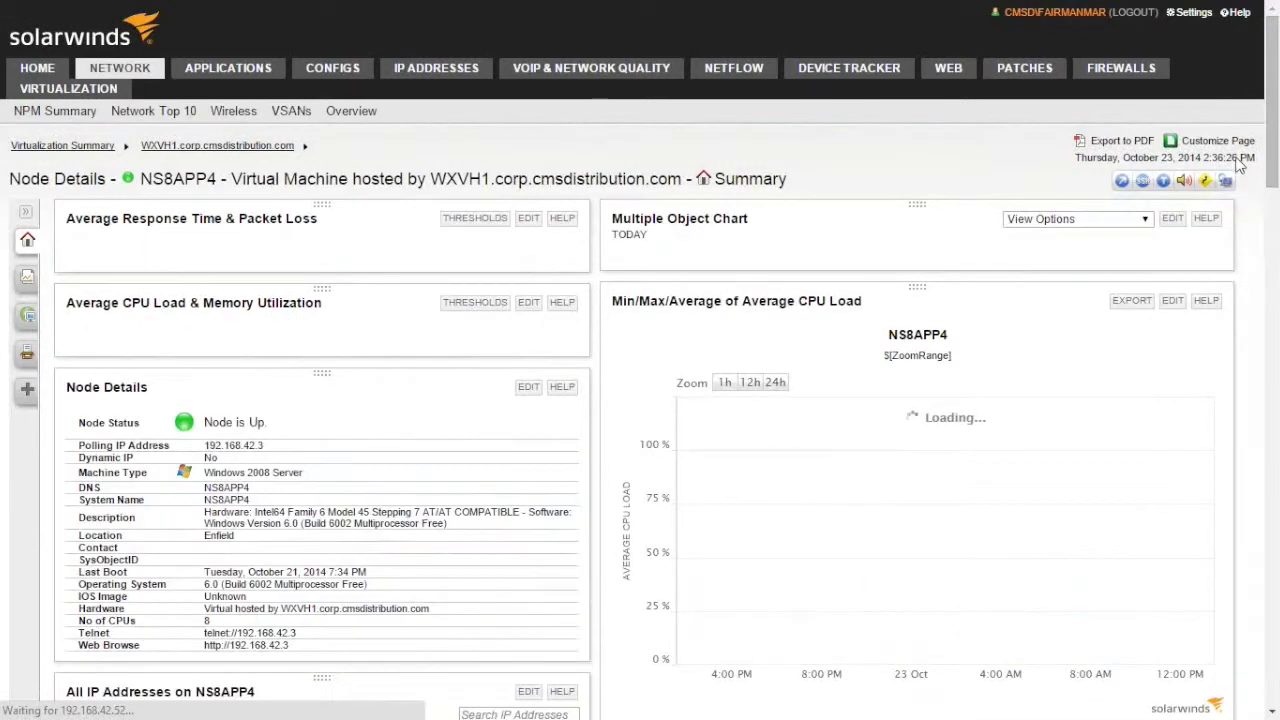
pyautogui.moveTo(1272, 160); pyautogui.dragTo(1273, 625)
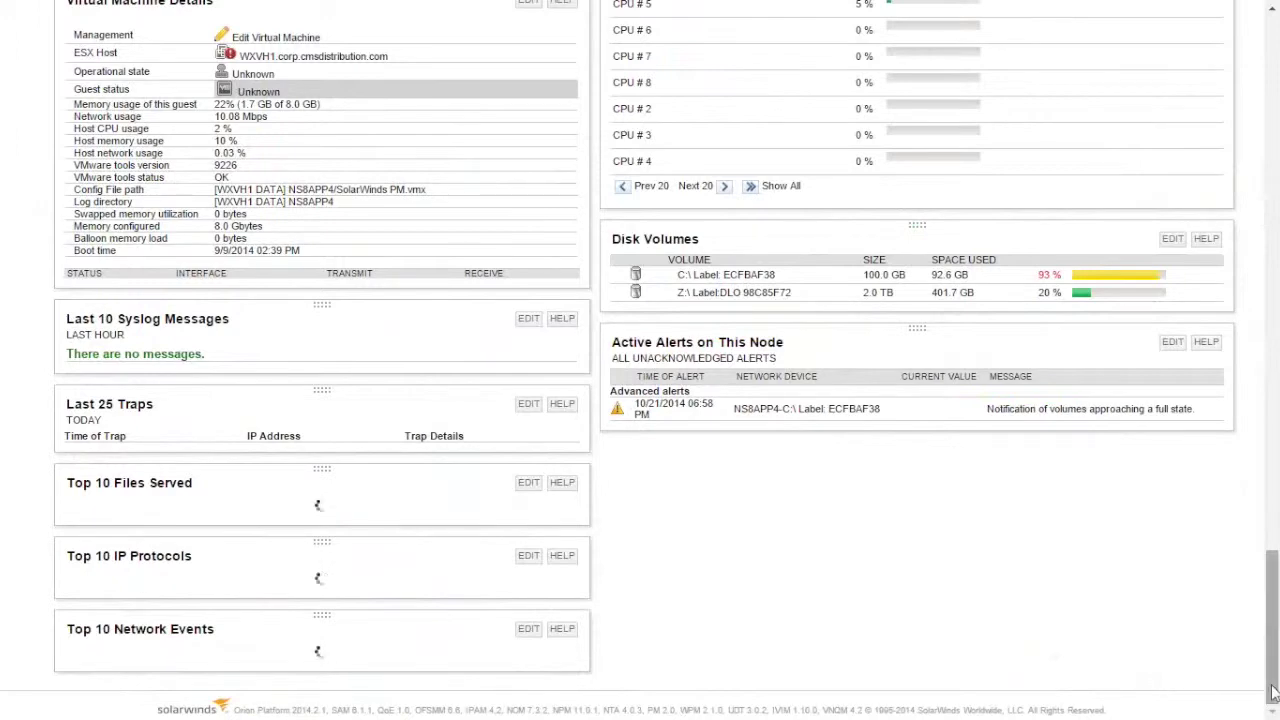
pyautogui.scroll(15, 1173, 228)
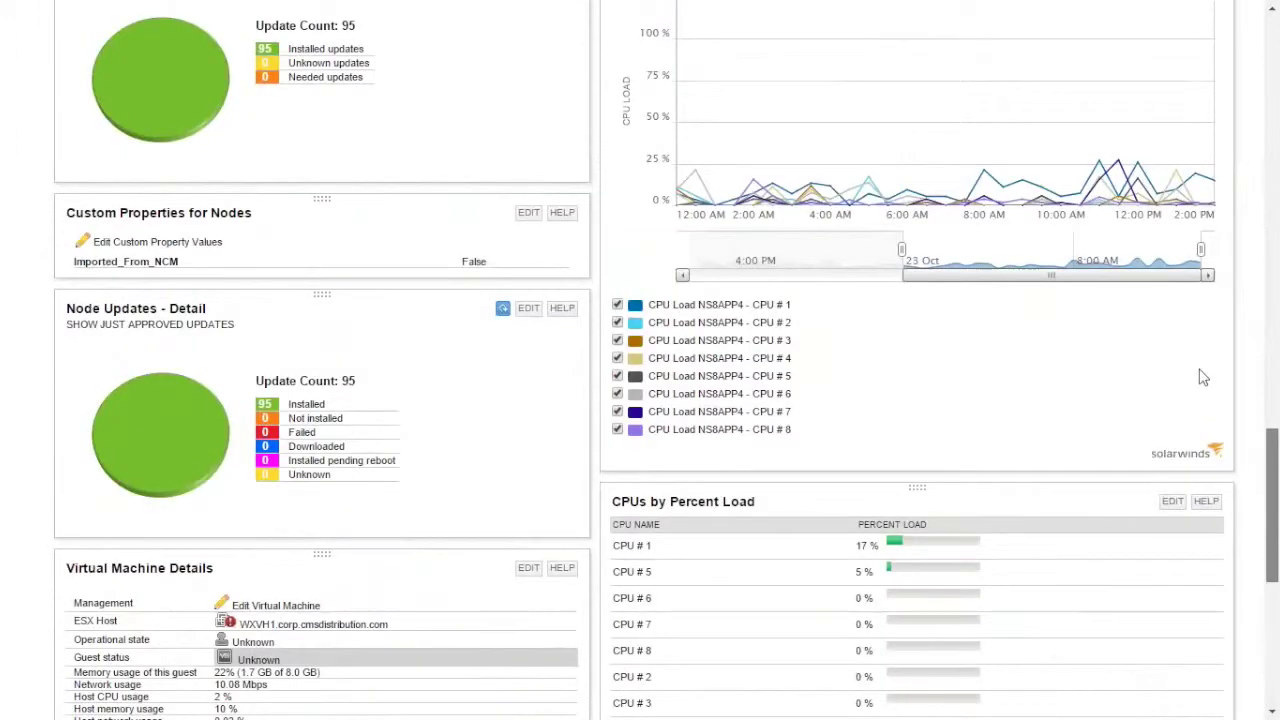
pyautogui.scroll(10, 1173, 228)
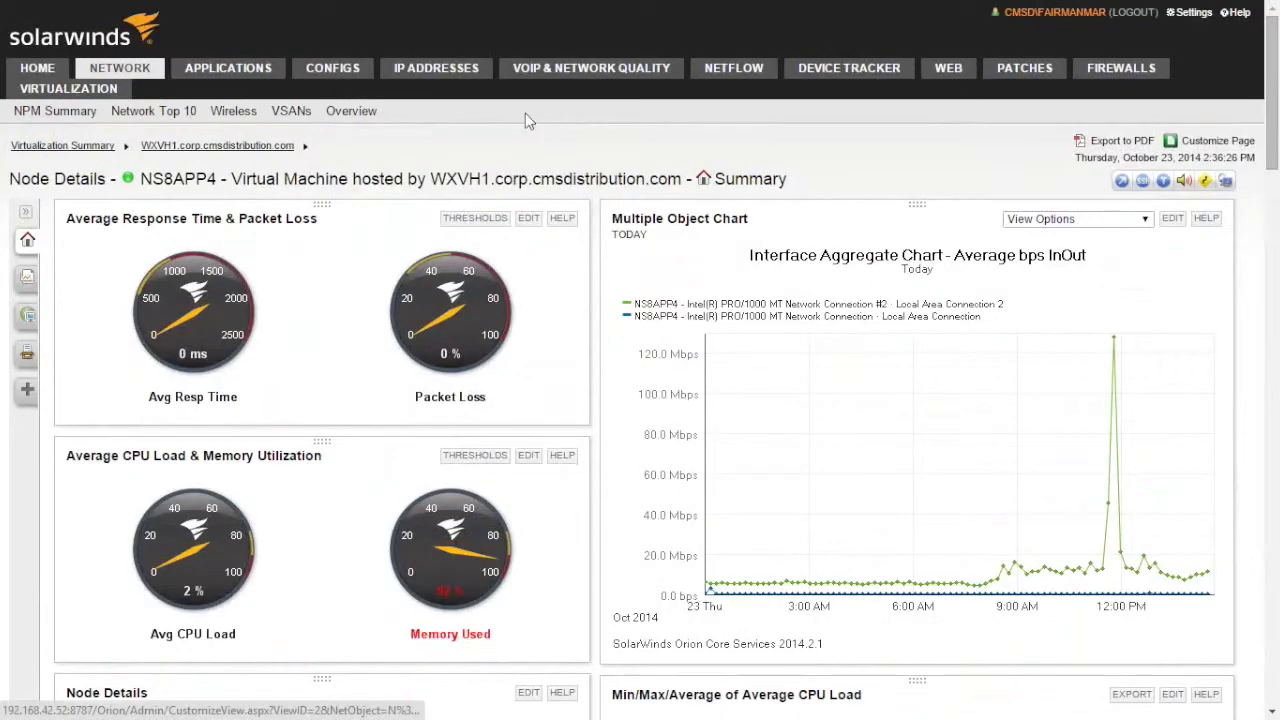
# Step: Preview the status of NS8APP4's ESX host and open the Virtualization Summary
pyautogui.click(111, 92)
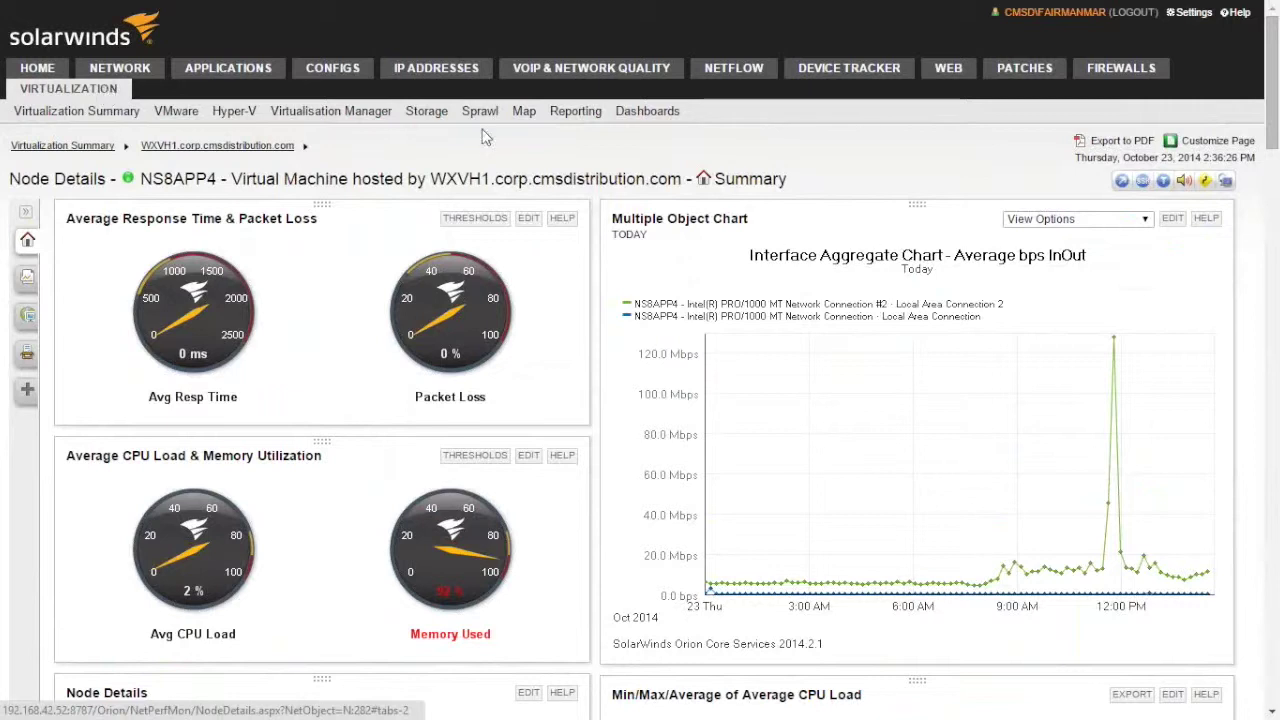
pyautogui.moveTo(549, 186)
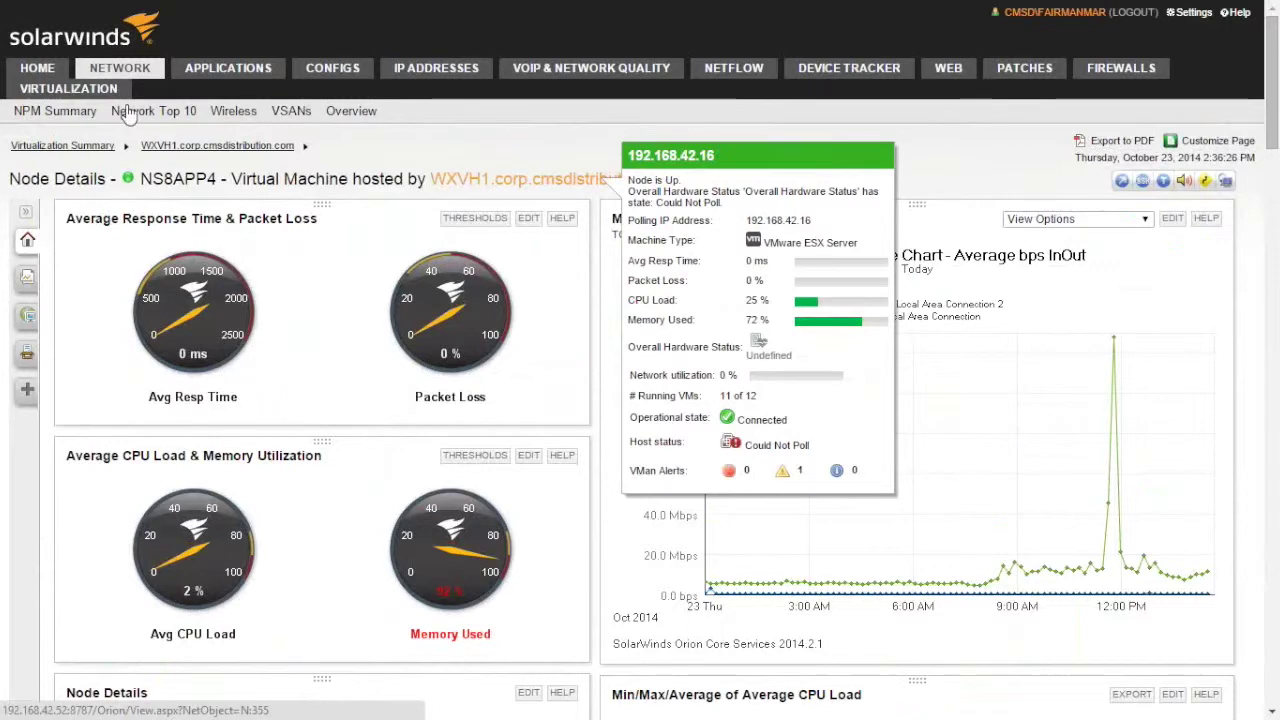
pyautogui.click(73, 89)
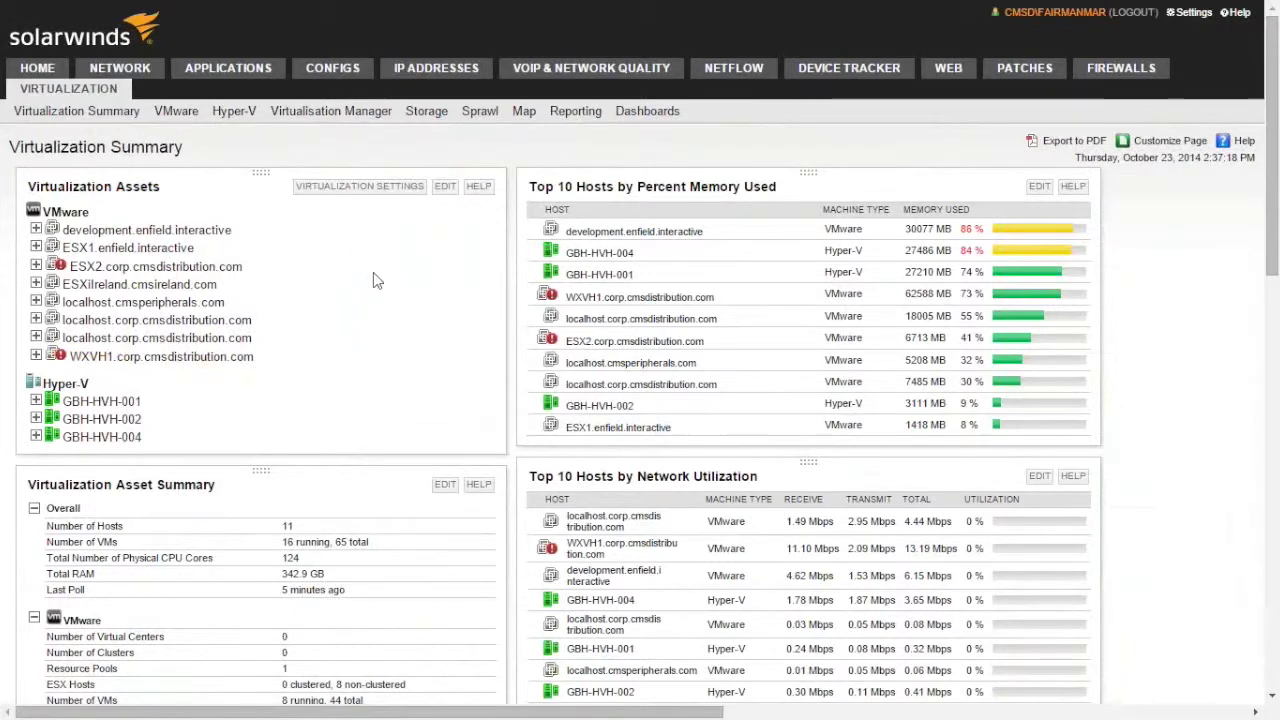
# Step: Review the virtualization asset summary, the hosts and guests with problems, and the top 10 hosts by network, CPU load and running VMs
pyautogui.scroll(-3, 373, 272)
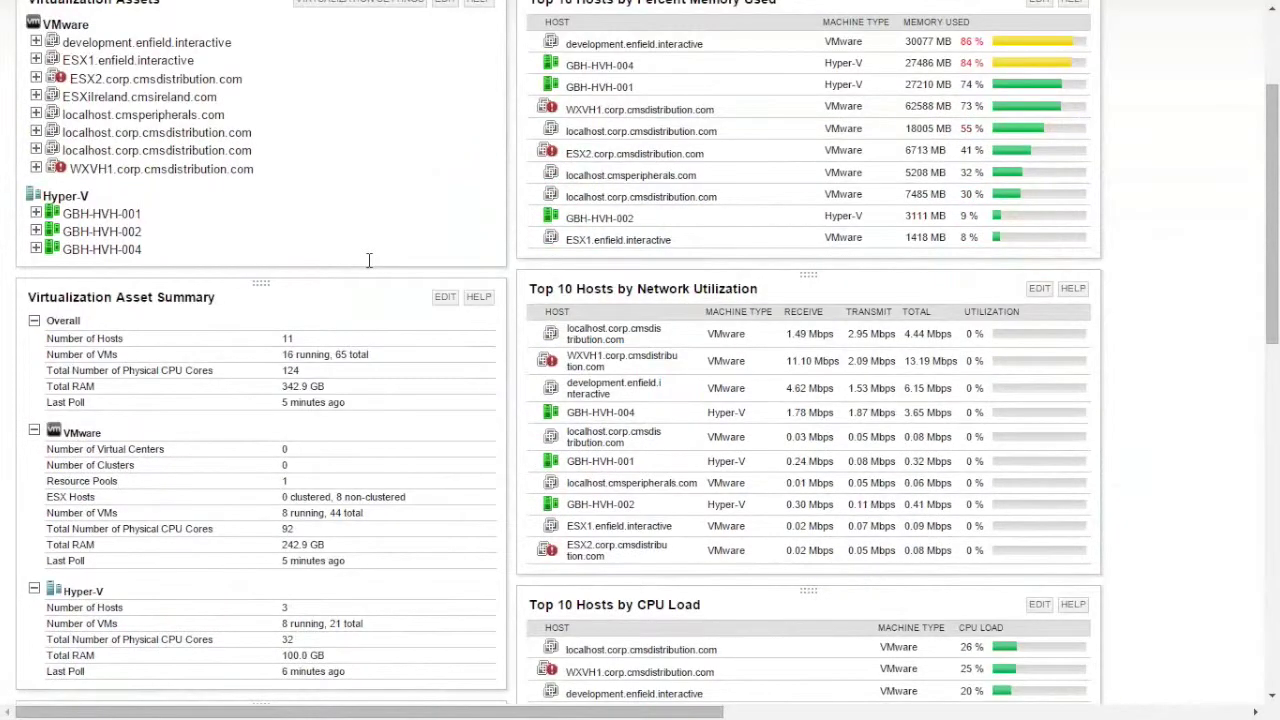
pyautogui.scroll(-2, 369, 260)
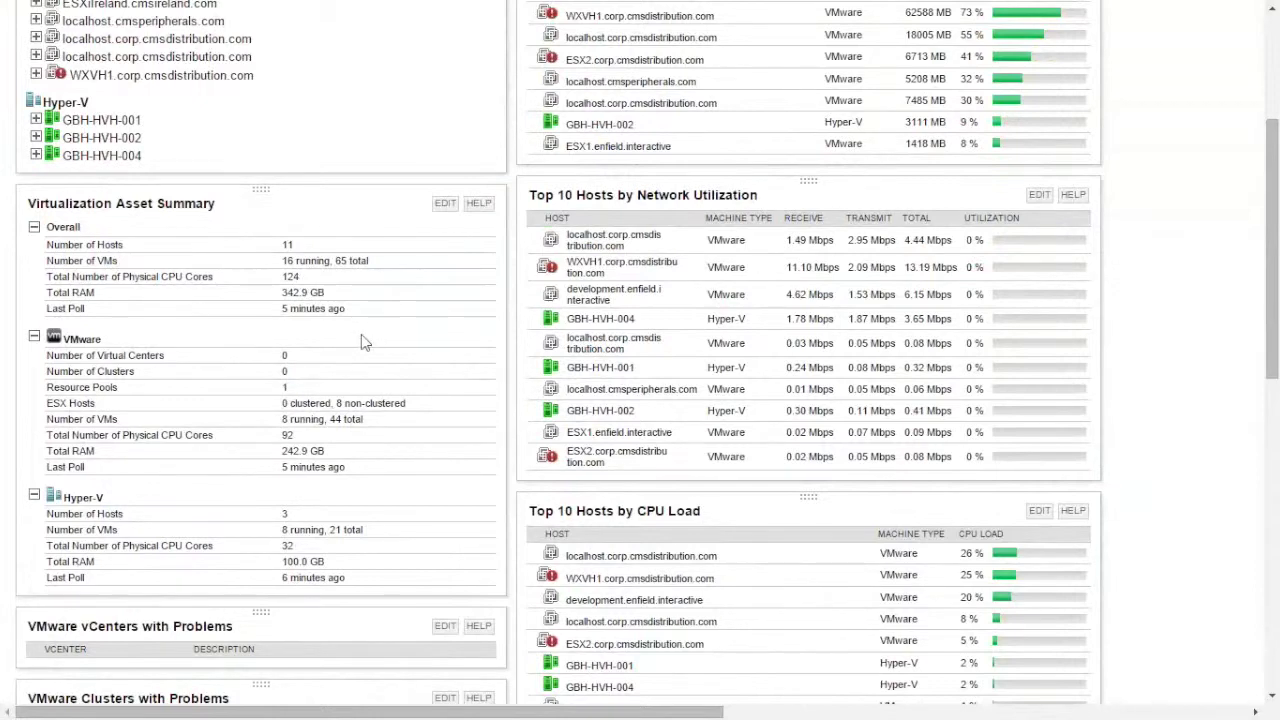
pyautogui.scroll(-2, 116, 266)
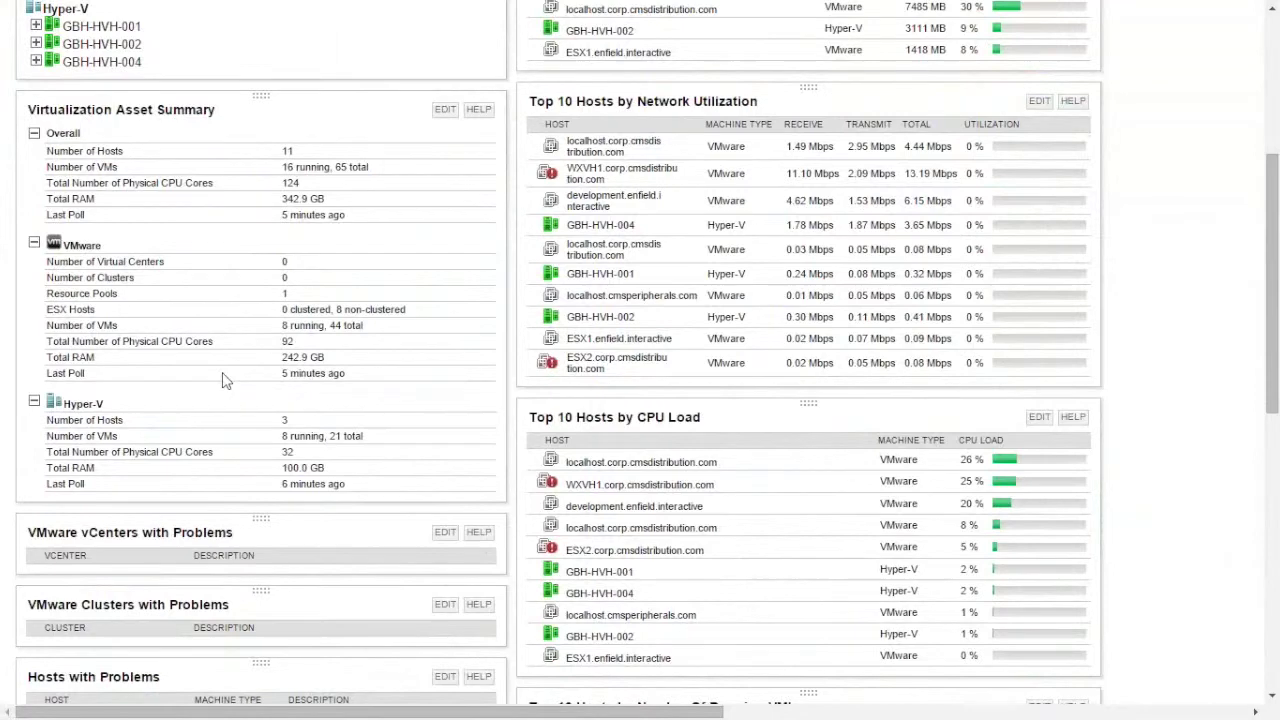
pyautogui.scroll(-6, 224, 380)
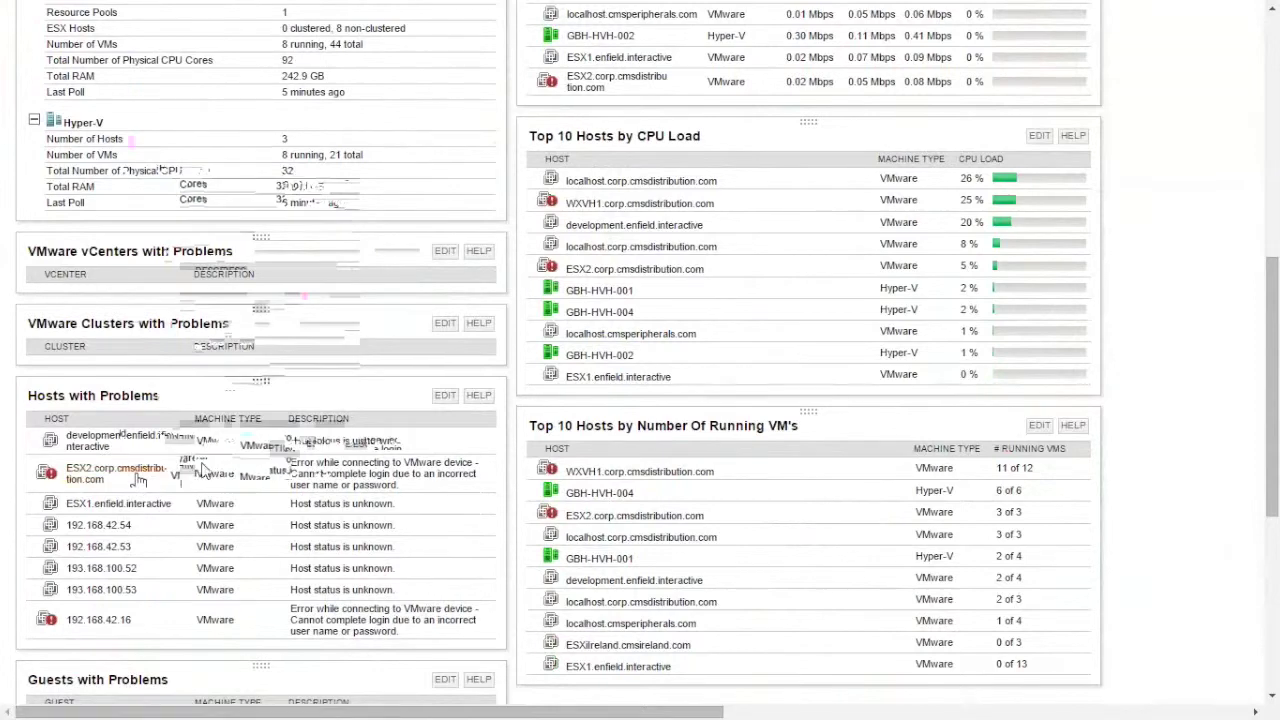
pyautogui.scroll(-2, 240, 458)
pyautogui.scroll(-6, 240, 458)
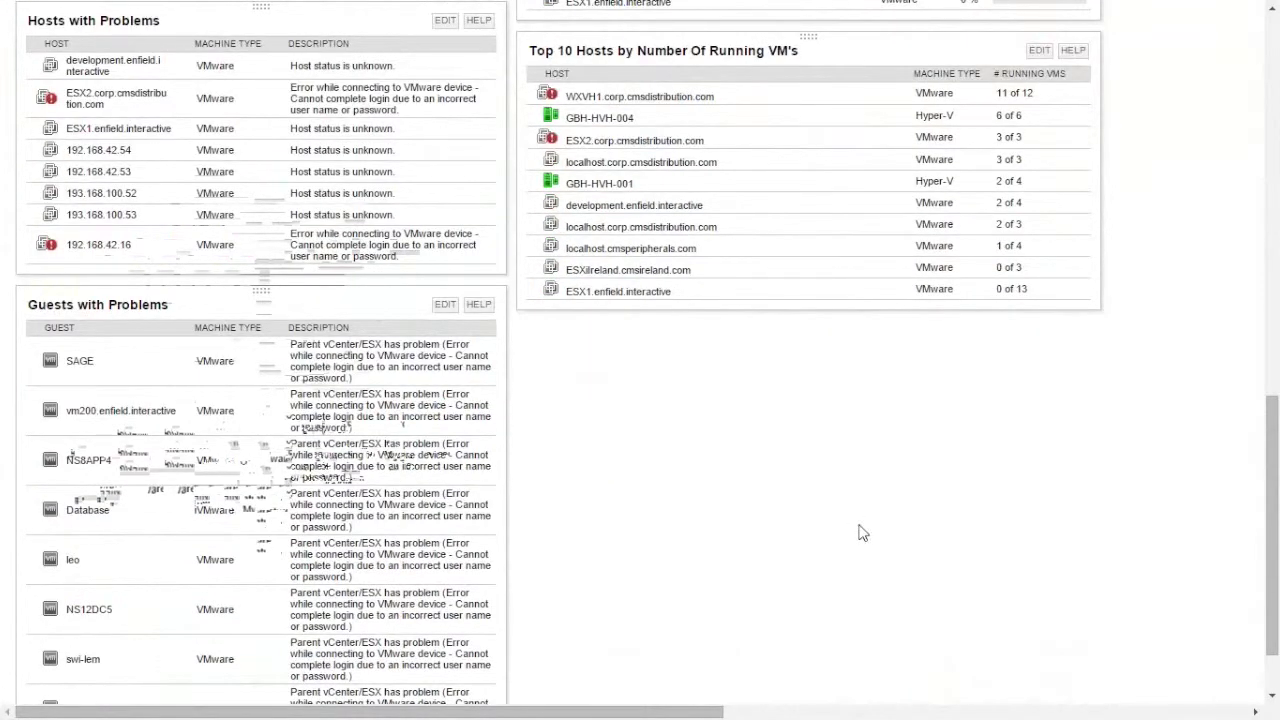
pyautogui.scroll(-2, 1268, 528)
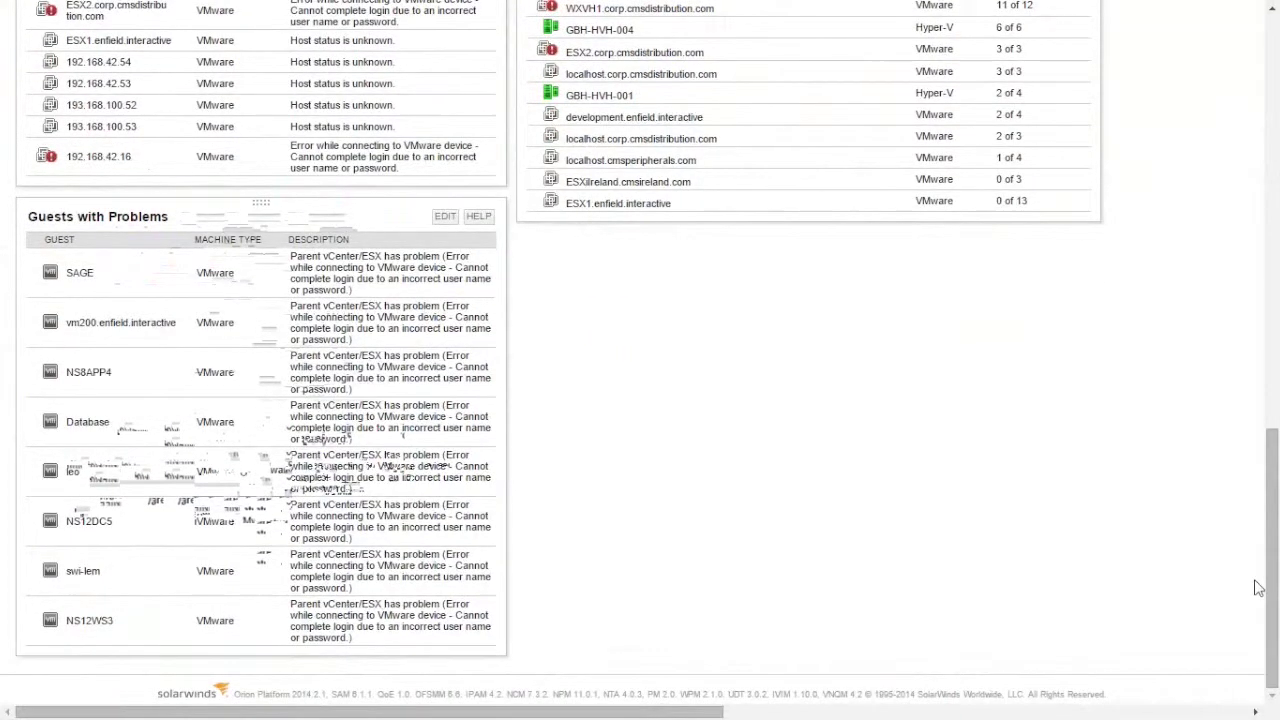
pyautogui.moveTo(1268, 562); pyautogui.dragTo(1250, 451)
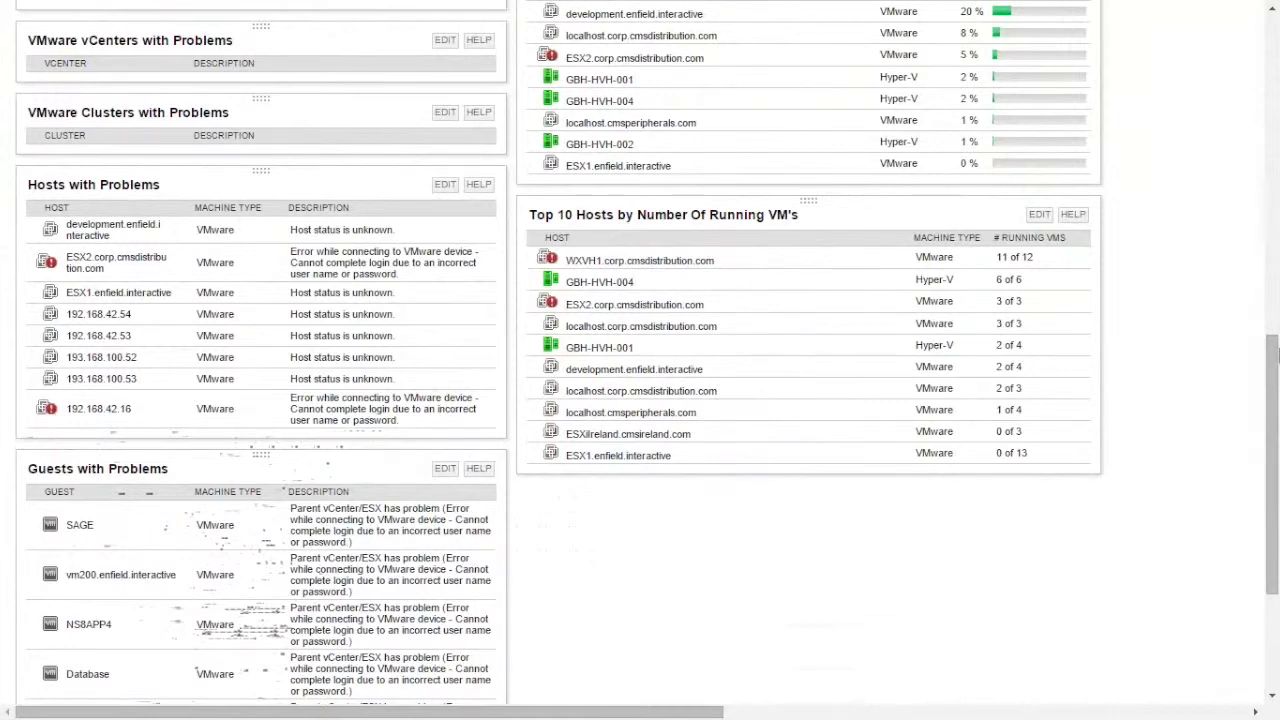
# Step: Open the ESX host details of development.enfield.interactive from the top hosts by memory used and expand its virtual machines under Virtualization Assets
pyautogui.scroll(10, 1240, 130)
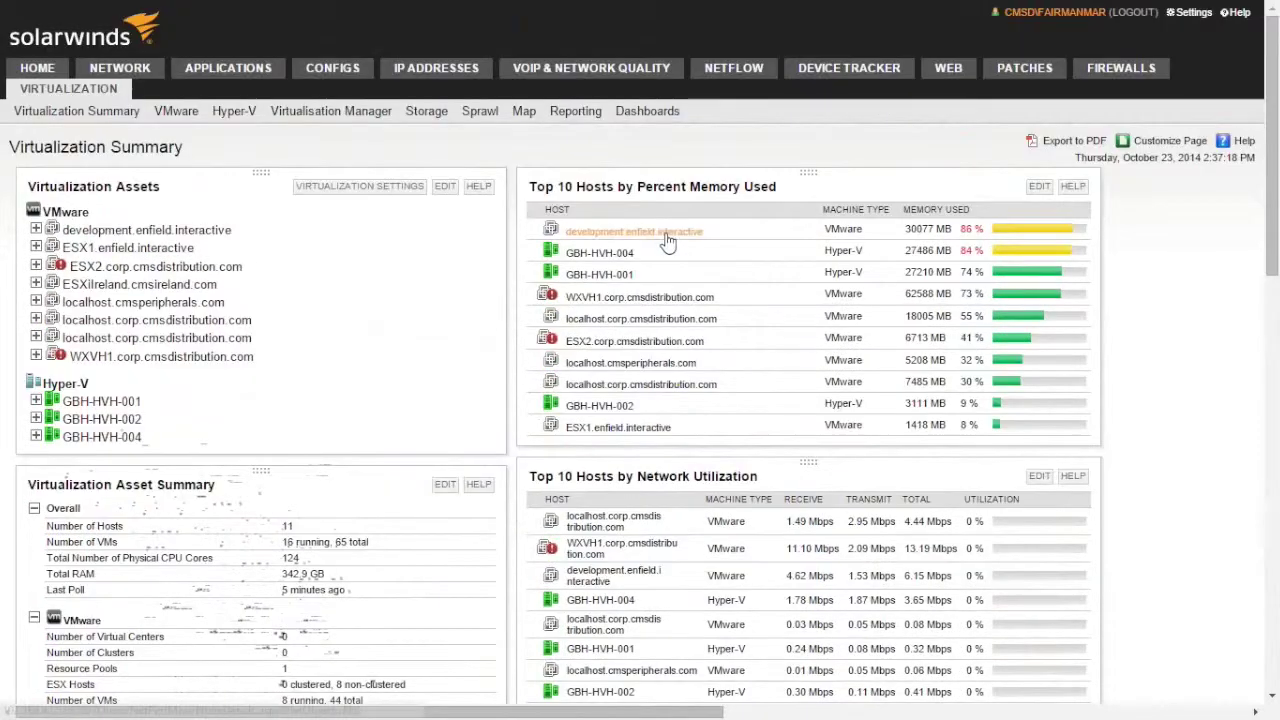
pyautogui.moveTo(668, 243)
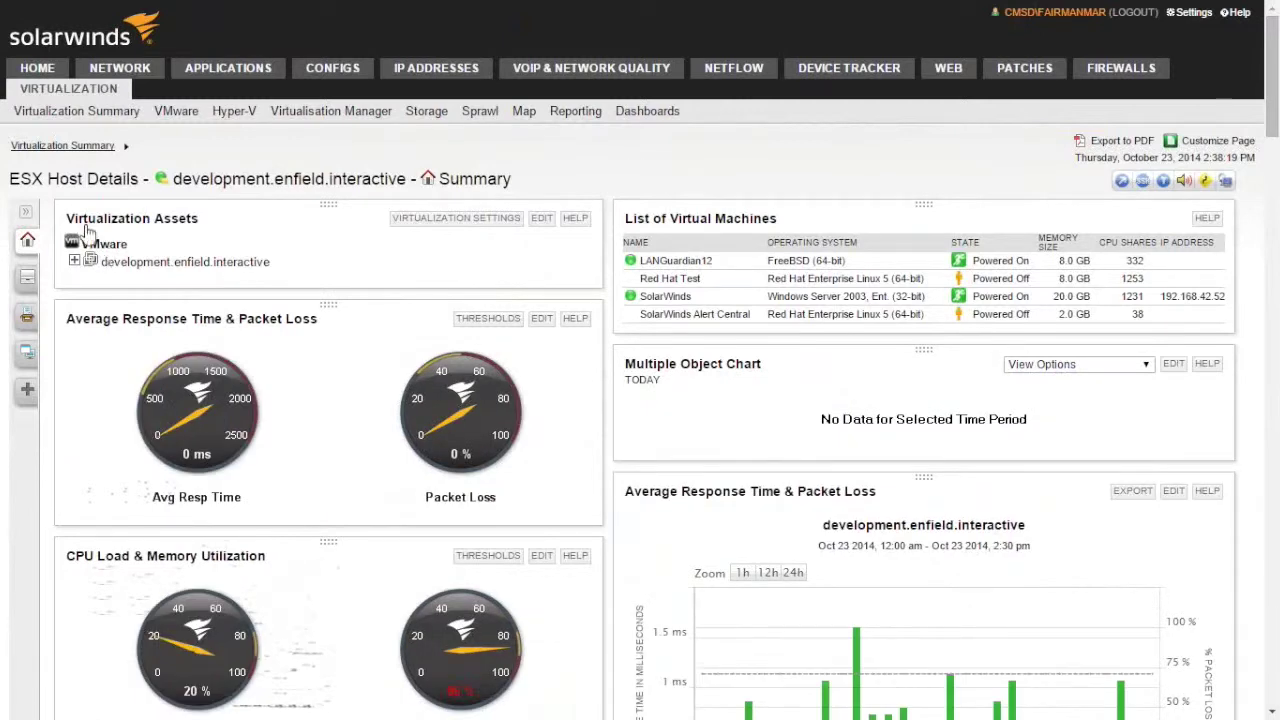
pyautogui.click(75, 261)
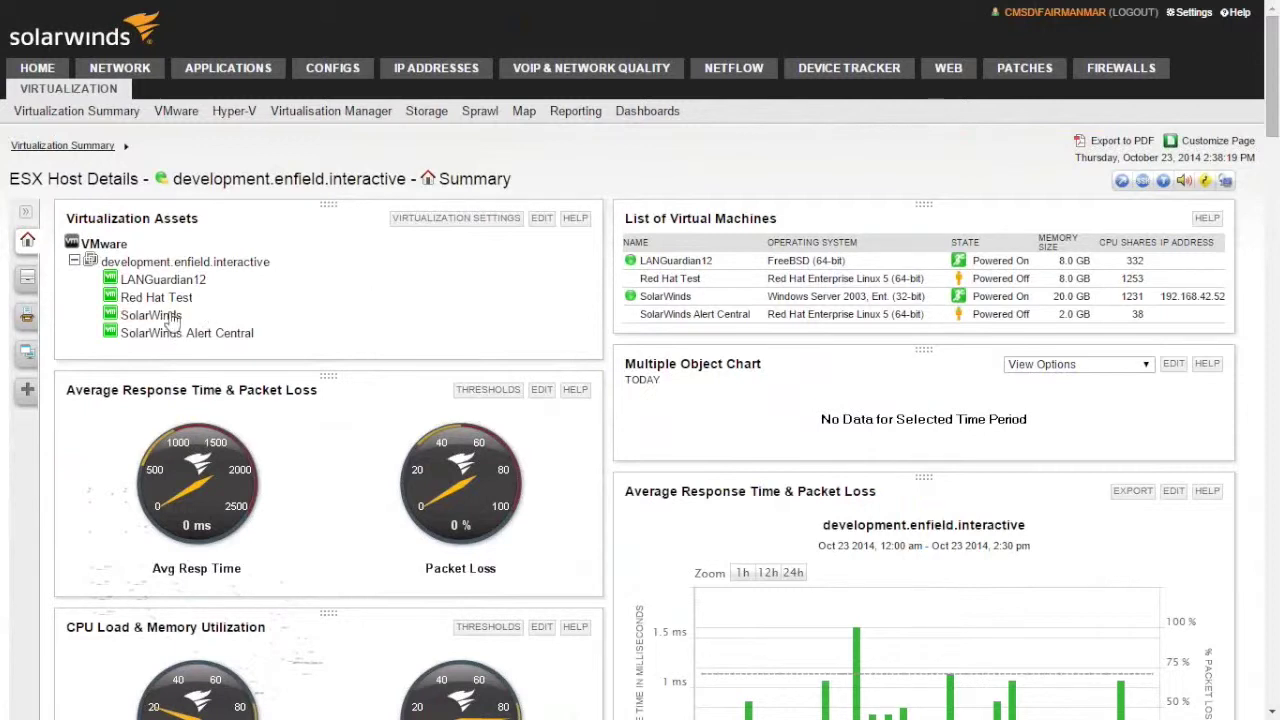
pyautogui.moveTo(152, 320)
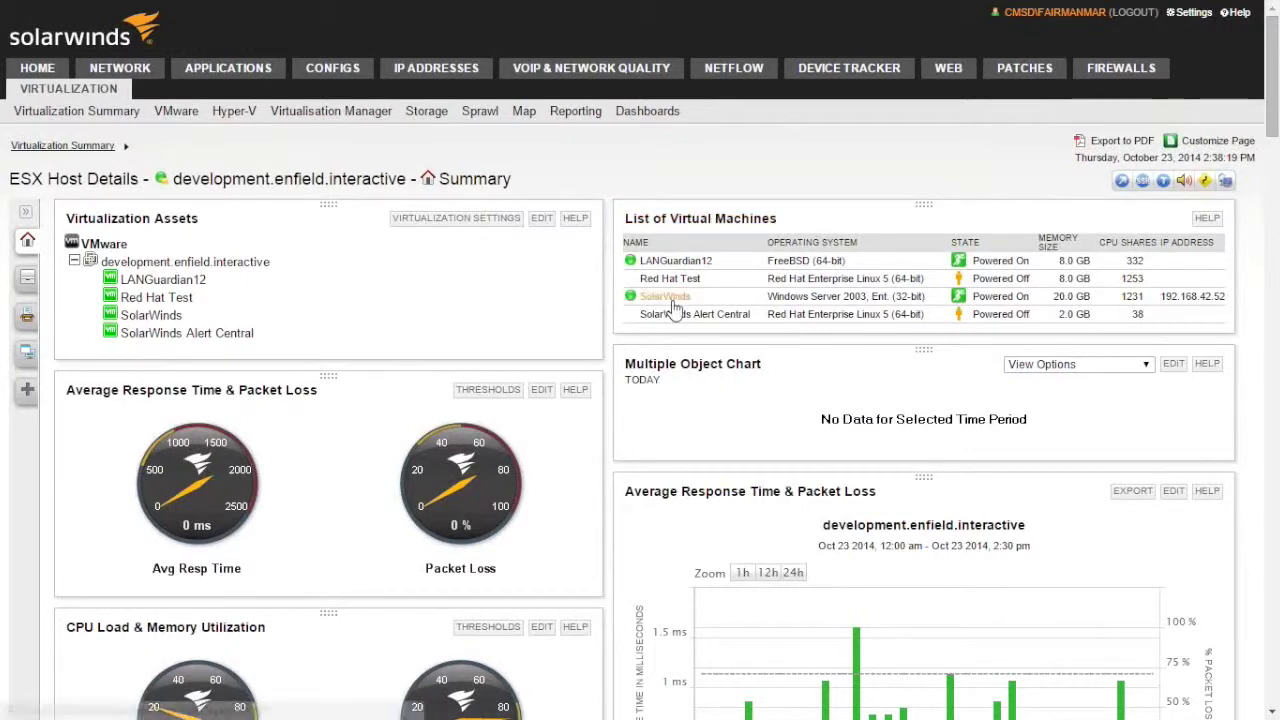
pyautogui.moveTo(672, 303)
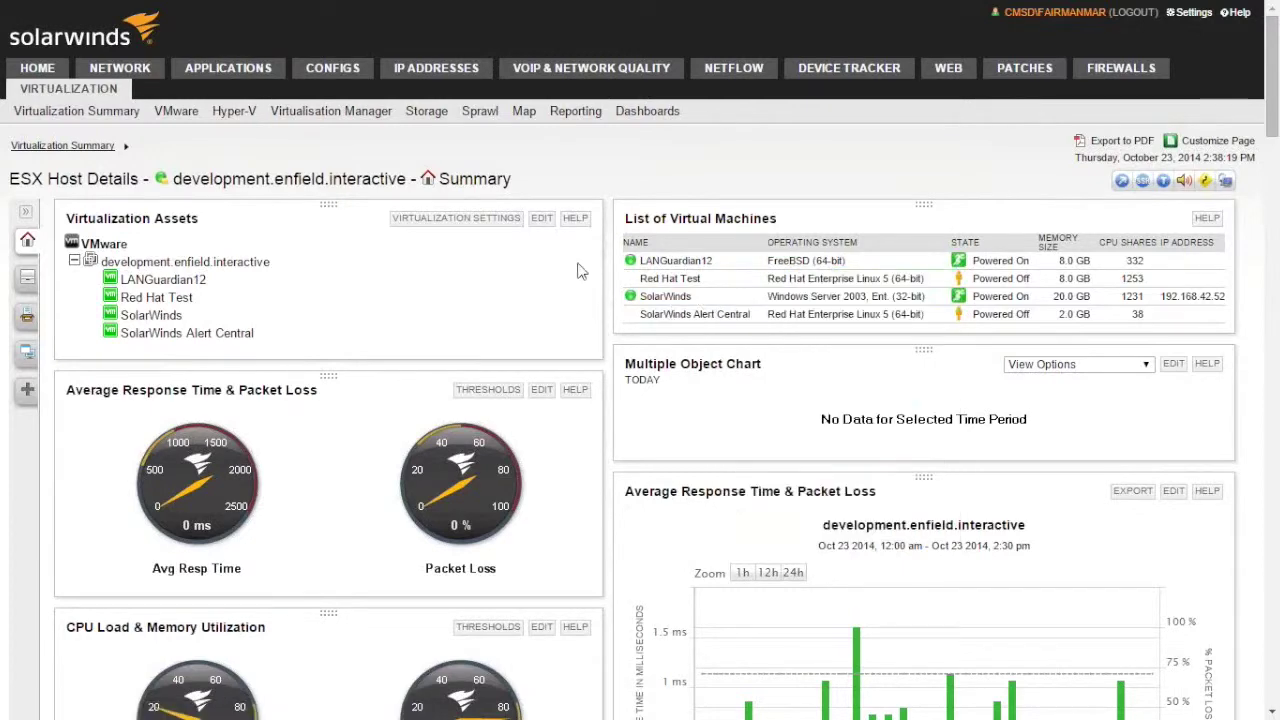
# Step: Examine the ESX host's response time, CPU and memory gauges, hardware health, host details, node details and polling details
pyautogui.scroll(-1, 583, 270)
pyautogui.scroll(-2, 583, 270)
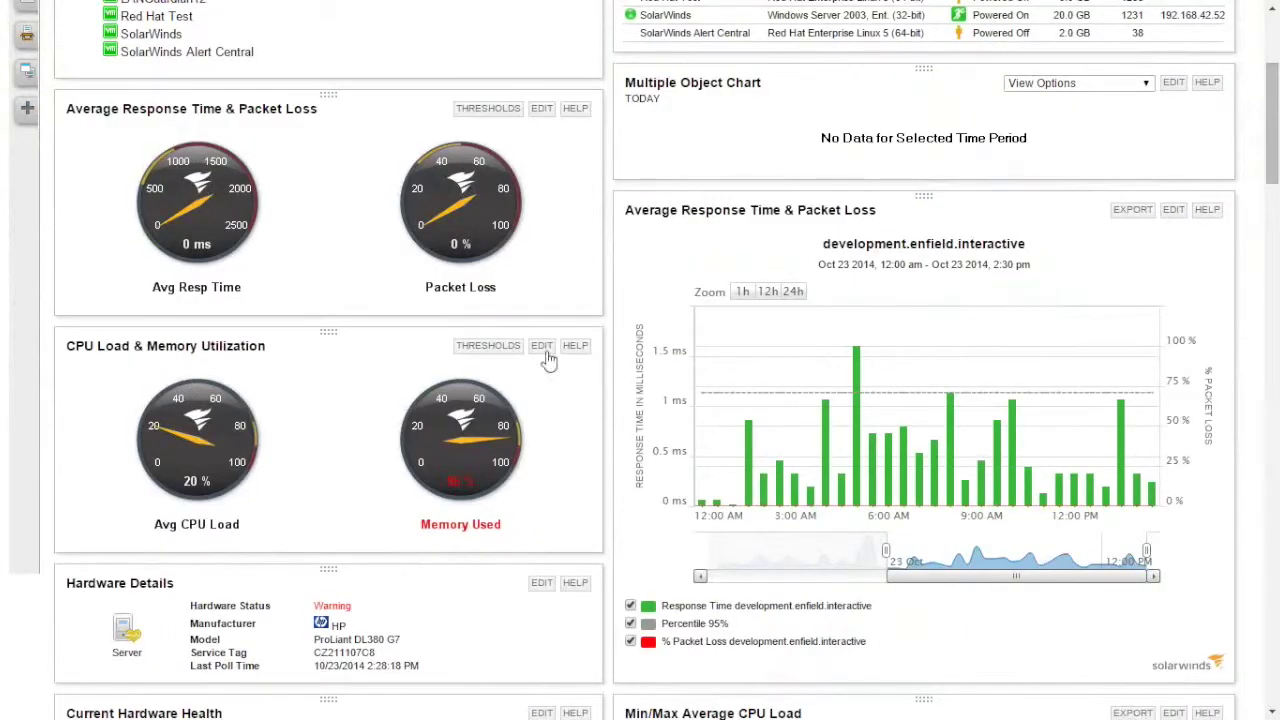
pyautogui.moveTo(1274, 160); pyautogui.dragTo(1276, 259)
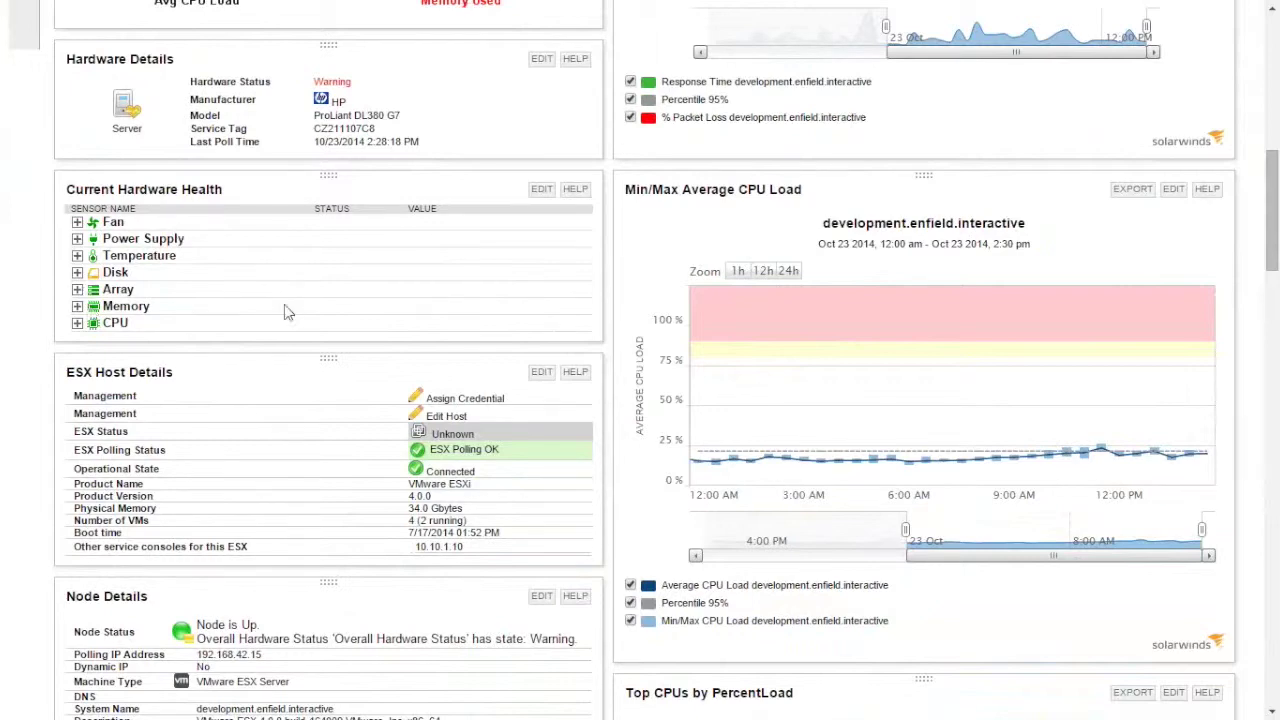
pyautogui.moveTo(1274, 258); pyautogui.dragTo(1199, 304)
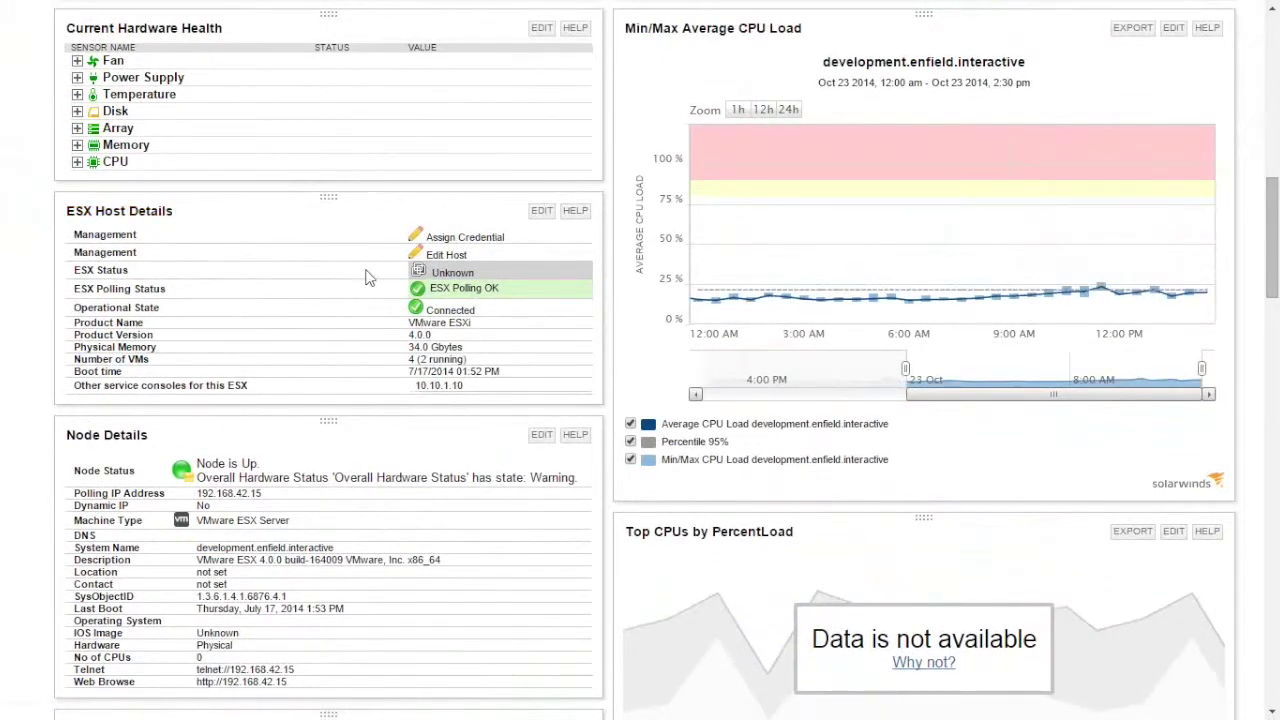
pyautogui.scroll(-3, 366, 277)
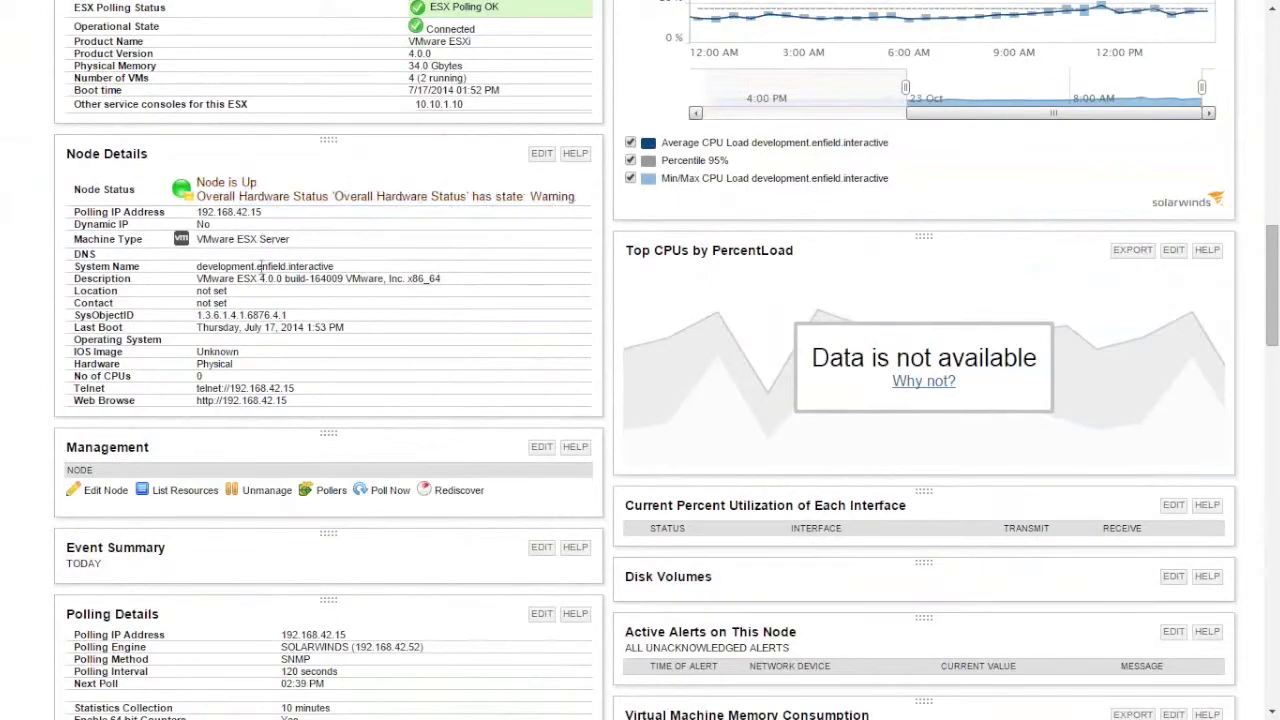
pyautogui.scroll(-3, 597, 270)
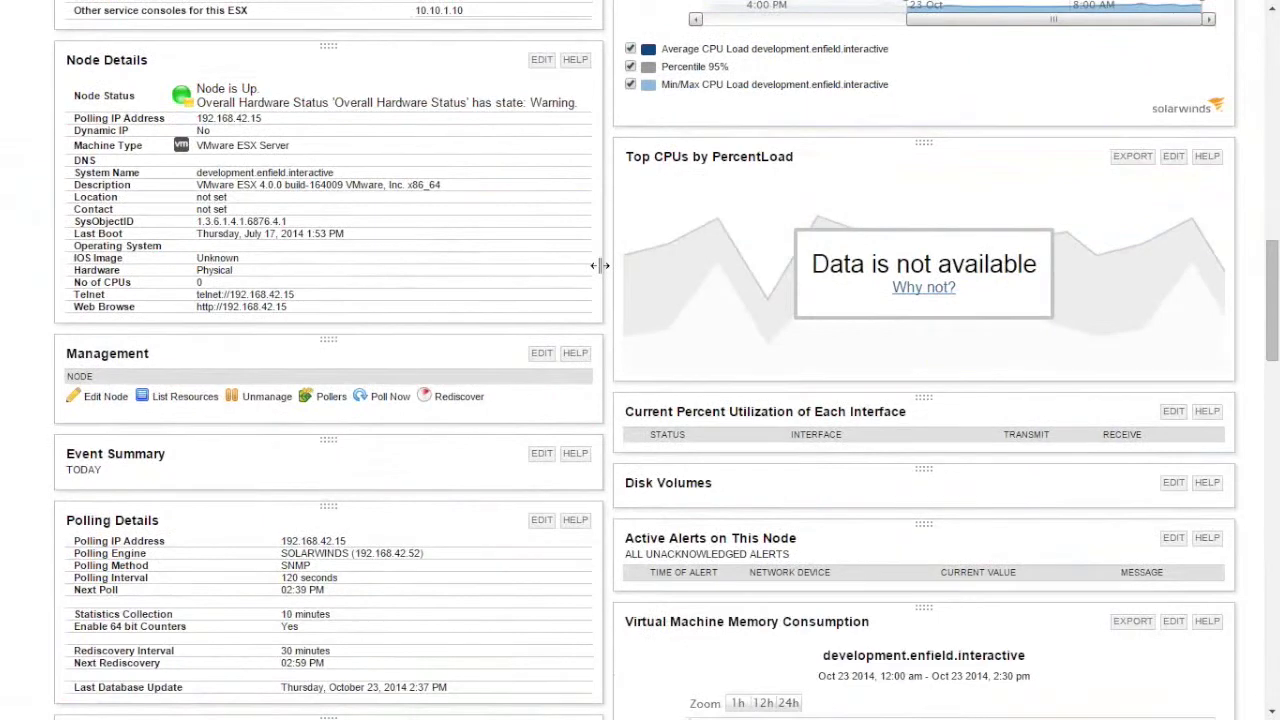
pyautogui.scroll(-2, 597, 270)
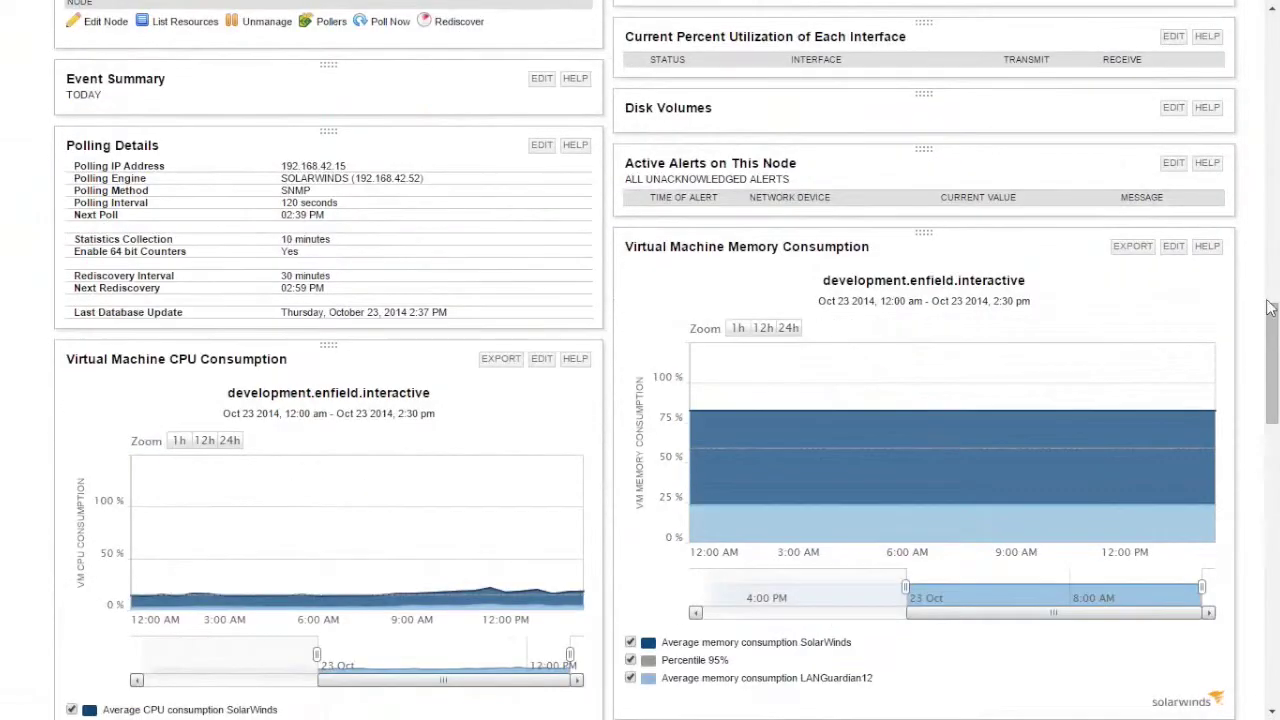
# Step: Hide the Percentile 95% and LANGuardian12 series in the Virtual Machine Memory Consumption chart, leaving only SolarWinds plotted
pyautogui.moveTo(1274, 322); pyautogui.dragTo(1274, 350)
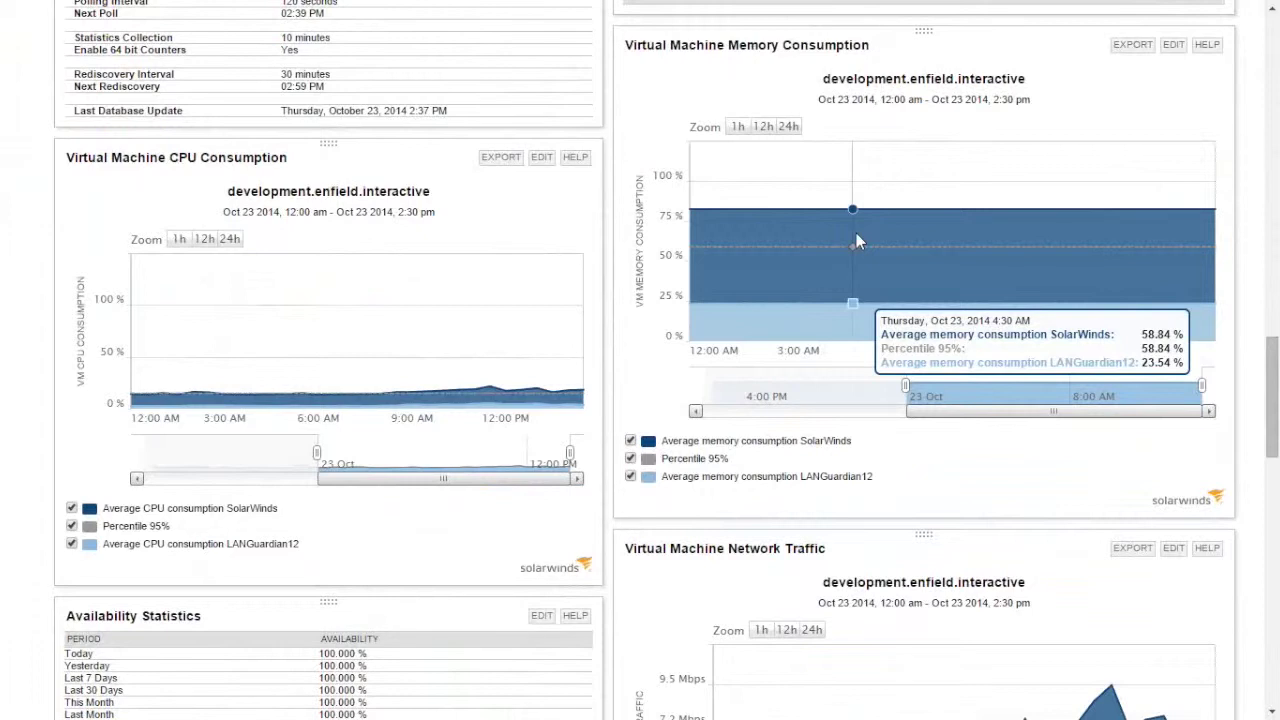
pyautogui.click(630, 458)
pyautogui.click(630, 477)
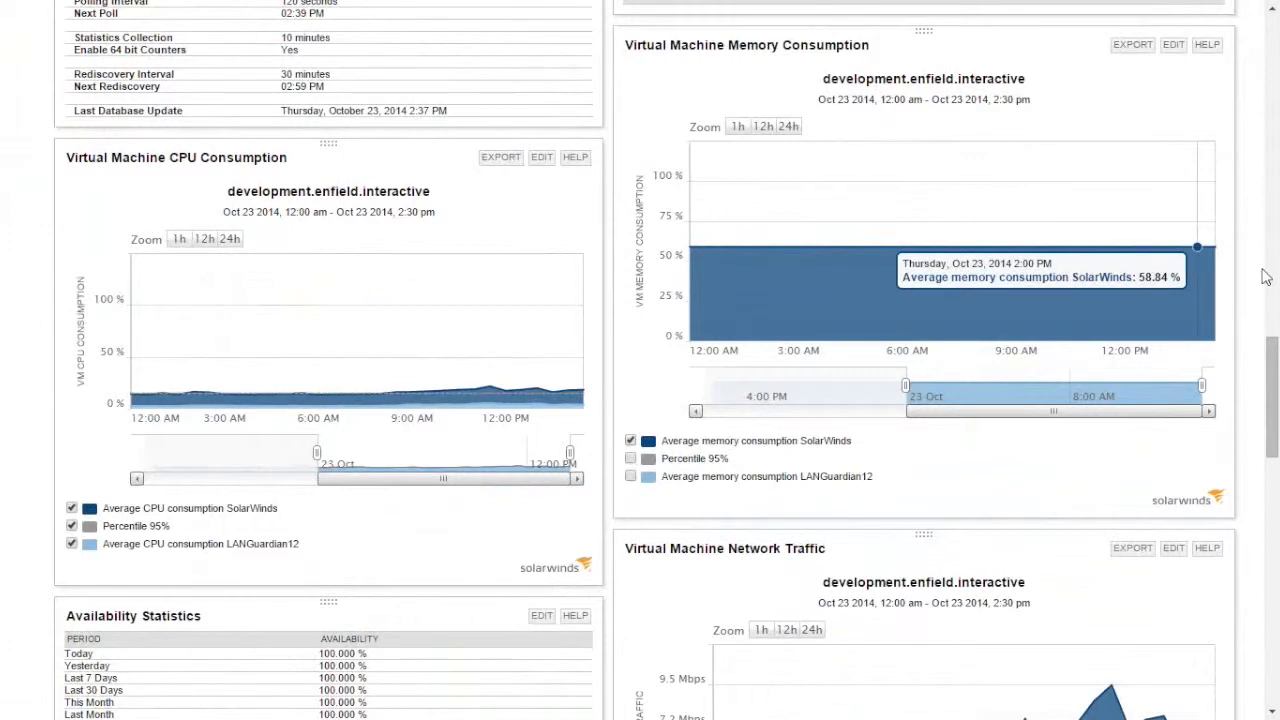
pyautogui.scroll(-3, 1273, 358)
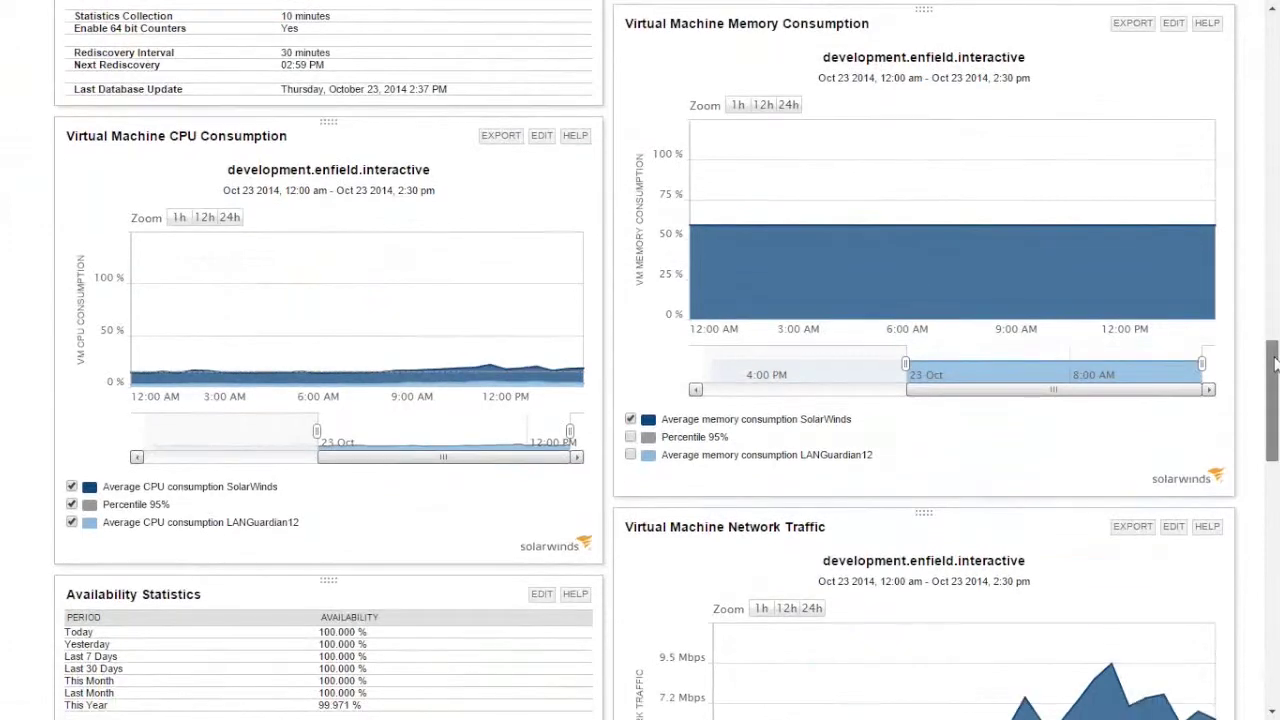
# Step: Examine the ESX host's virtual machine CPU consumption, availability statistics, custom properties and virtual machine network traffic
pyautogui.scroll(1, 323, 209)
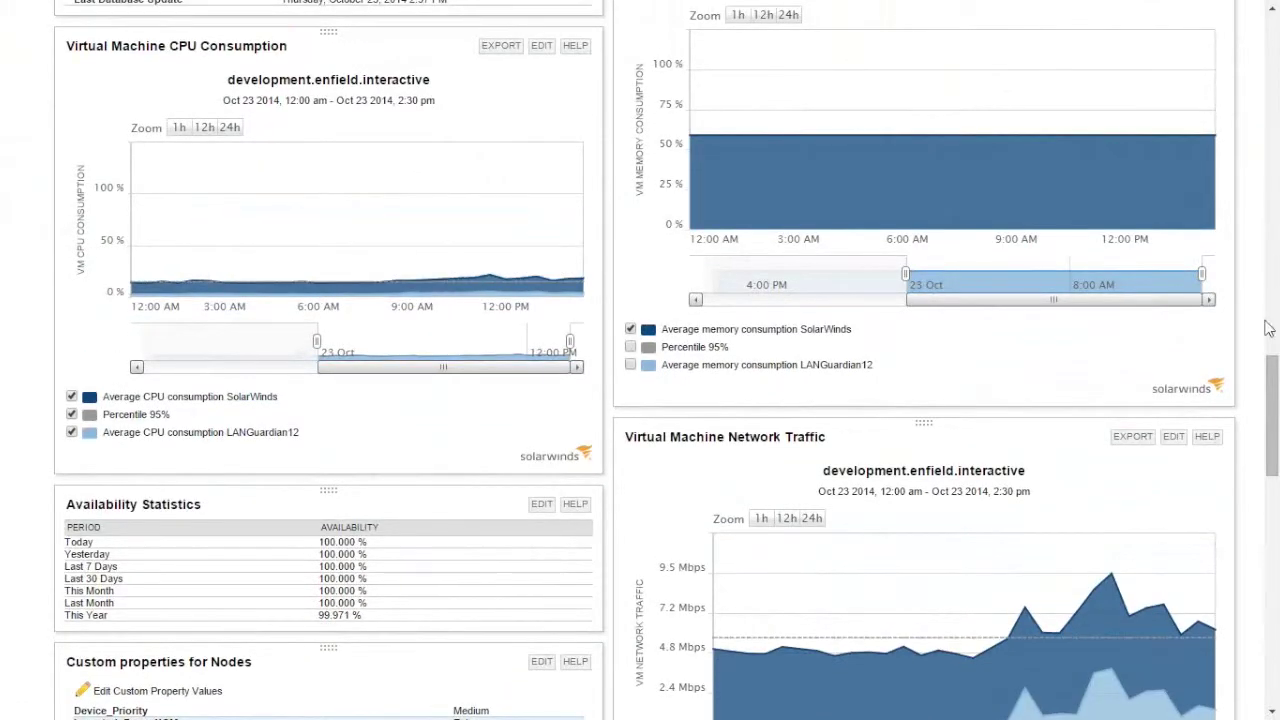
pyautogui.scroll(-1, 1276, 420)
pyautogui.scroll(-5, 1276, 420)
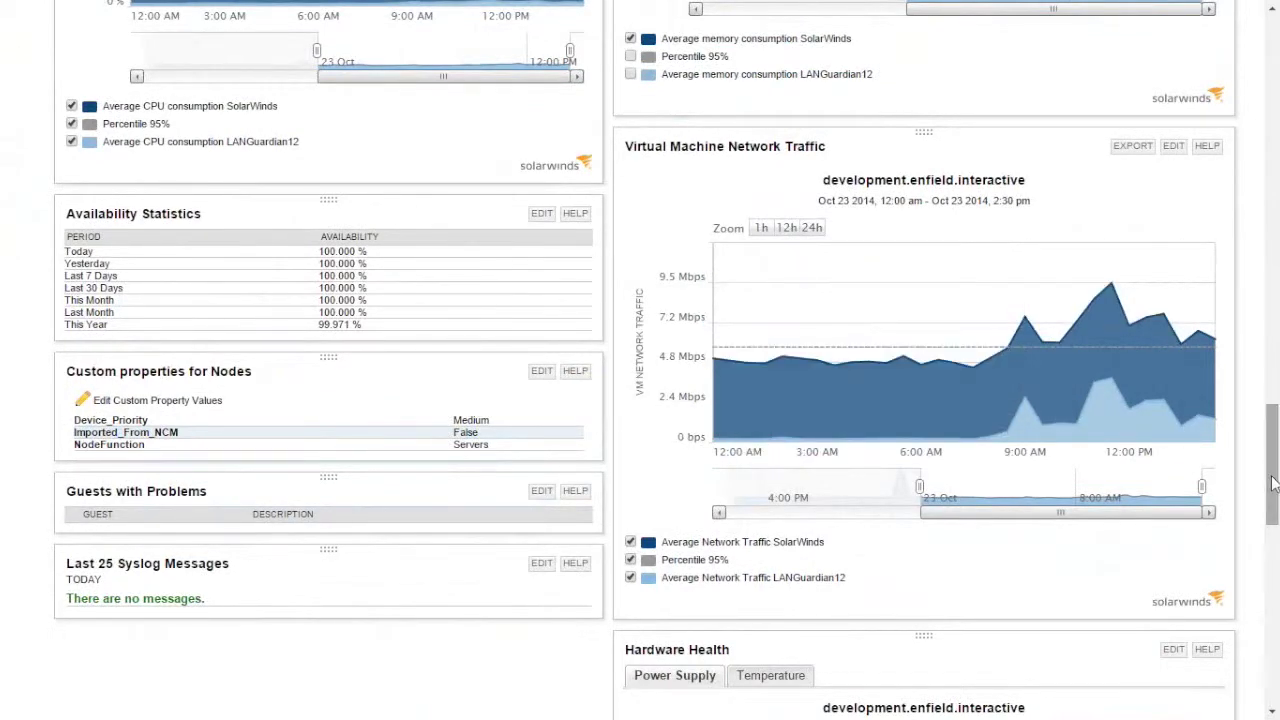
# Step: Open the Hyper-V virtualization view and the host details of GBH-HVH-004 from the top hosts by percent memory used
pyautogui.scroll(4, 1263, 227)
pyautogui.scroll(15, 1263, 227)
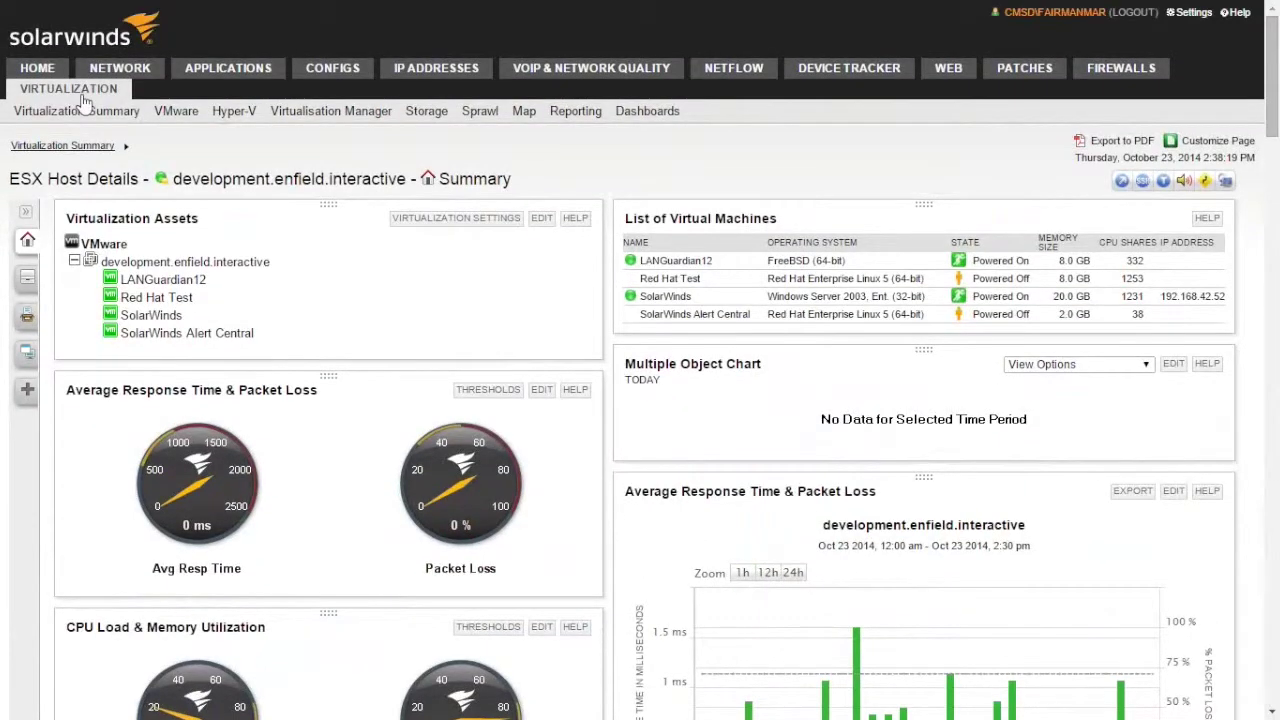
pyautogui.click(241, 116)
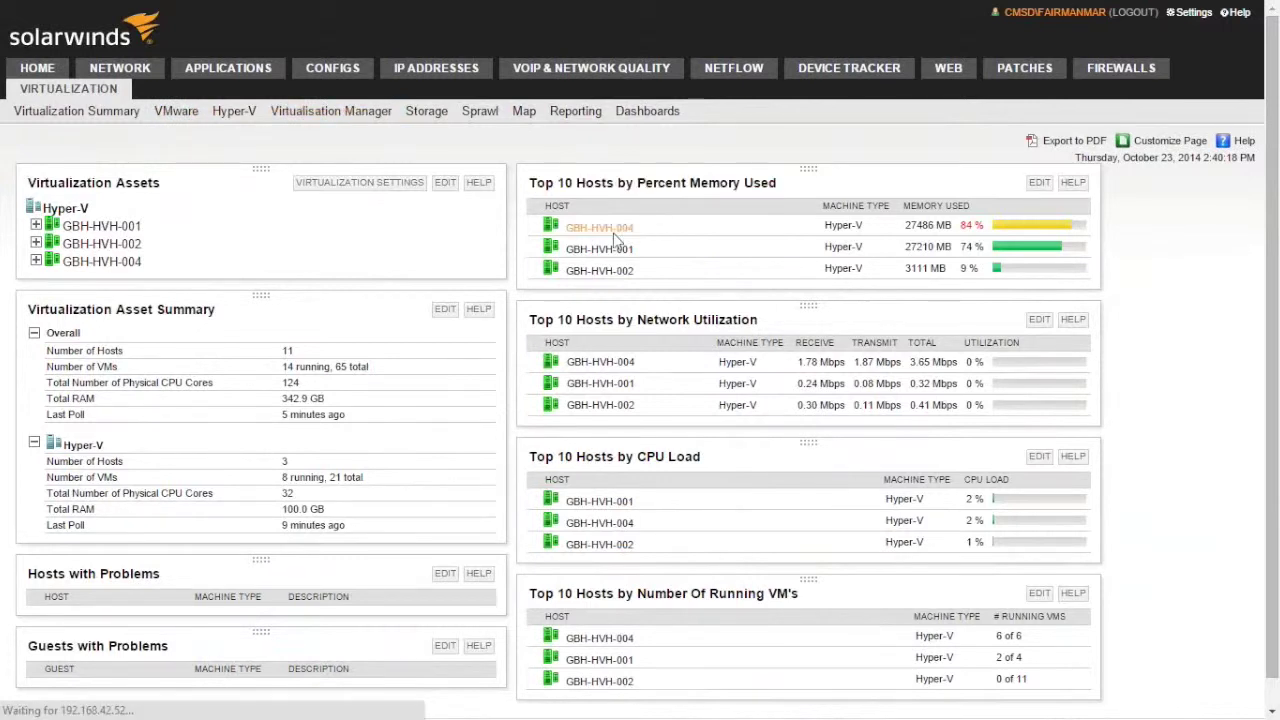
pyautogui.moveTo(615, 238)
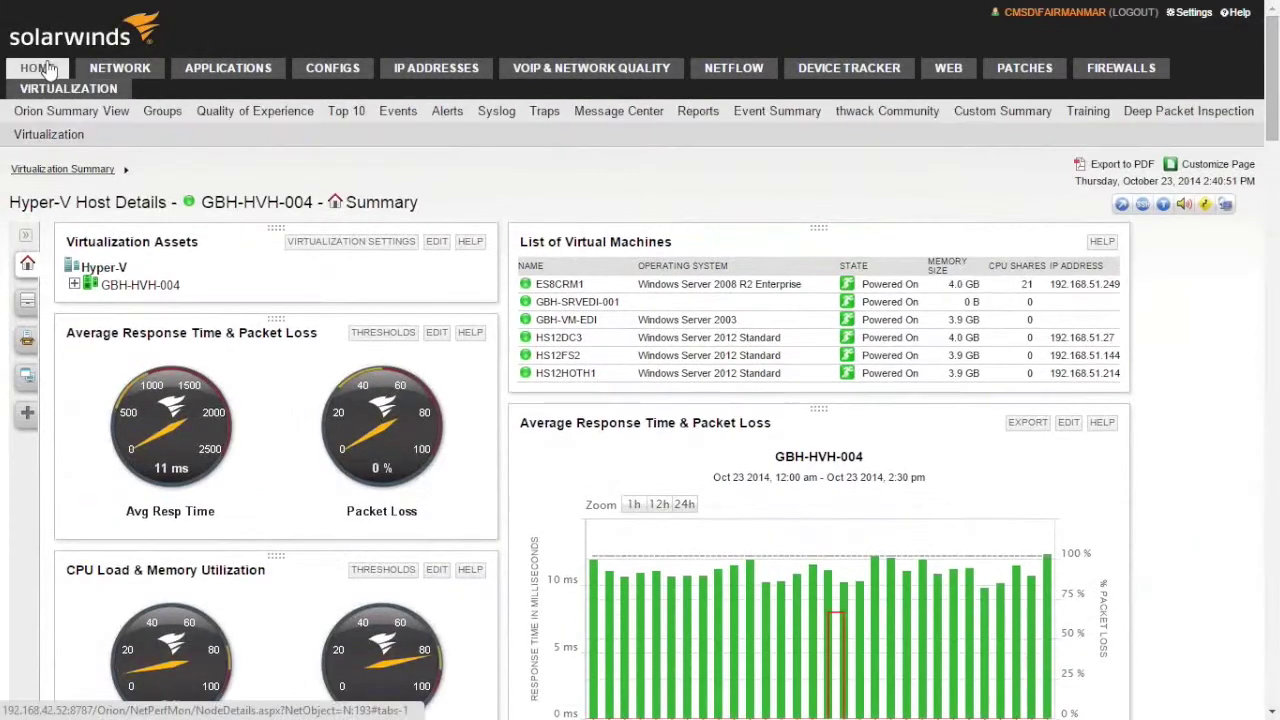
# Step: Open today's Syslog messages and highlight the Draytek-Upstairs Load_balance entry for reading
pyautogui.moveTo(42, 66)
pyautogui.click(497, 112)
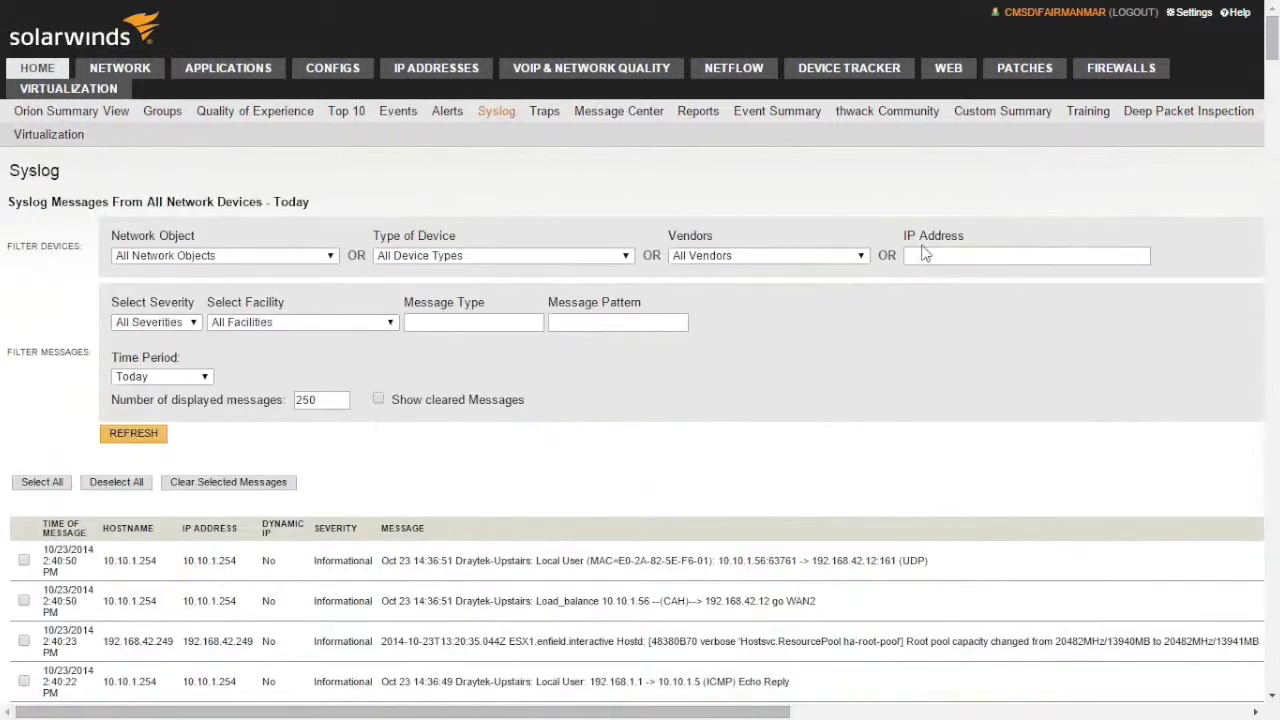
pyautogui.scroll(-1, 1190, 185)
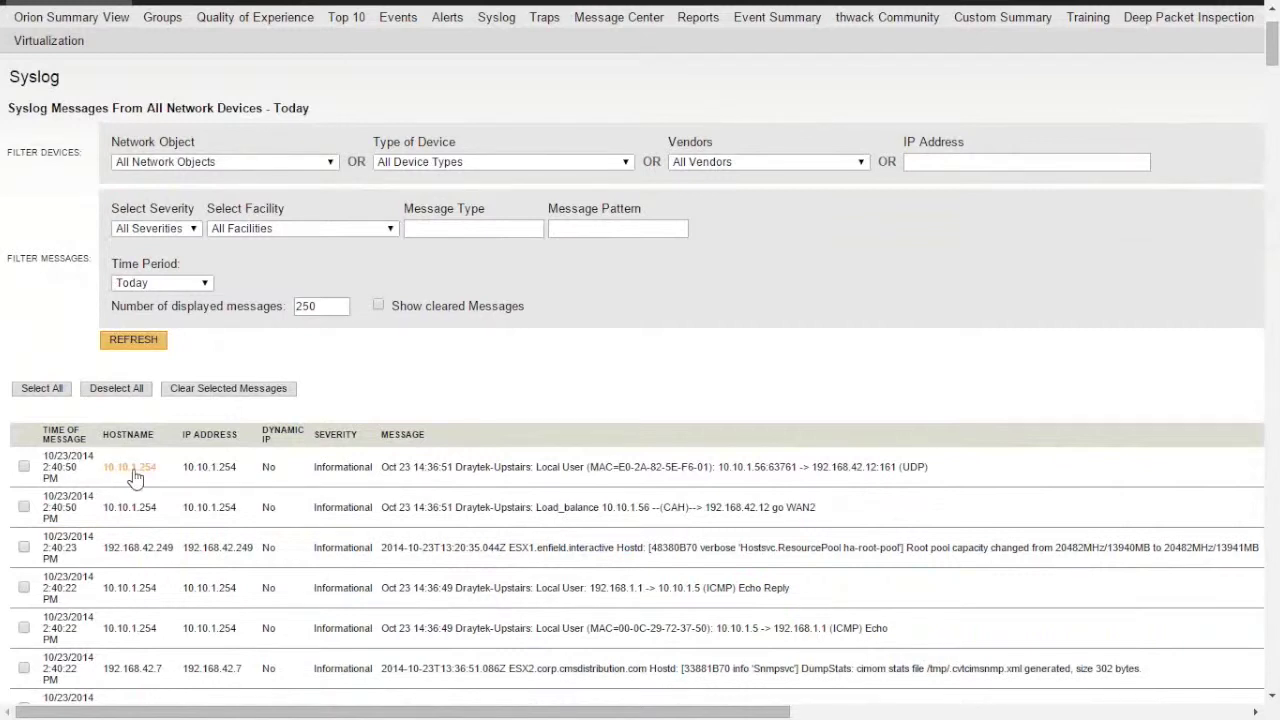
pyautogui.moveTo(135, 476)
pyautogui.moveTo(381, 507); pyautogui.dragTo(872, 541)
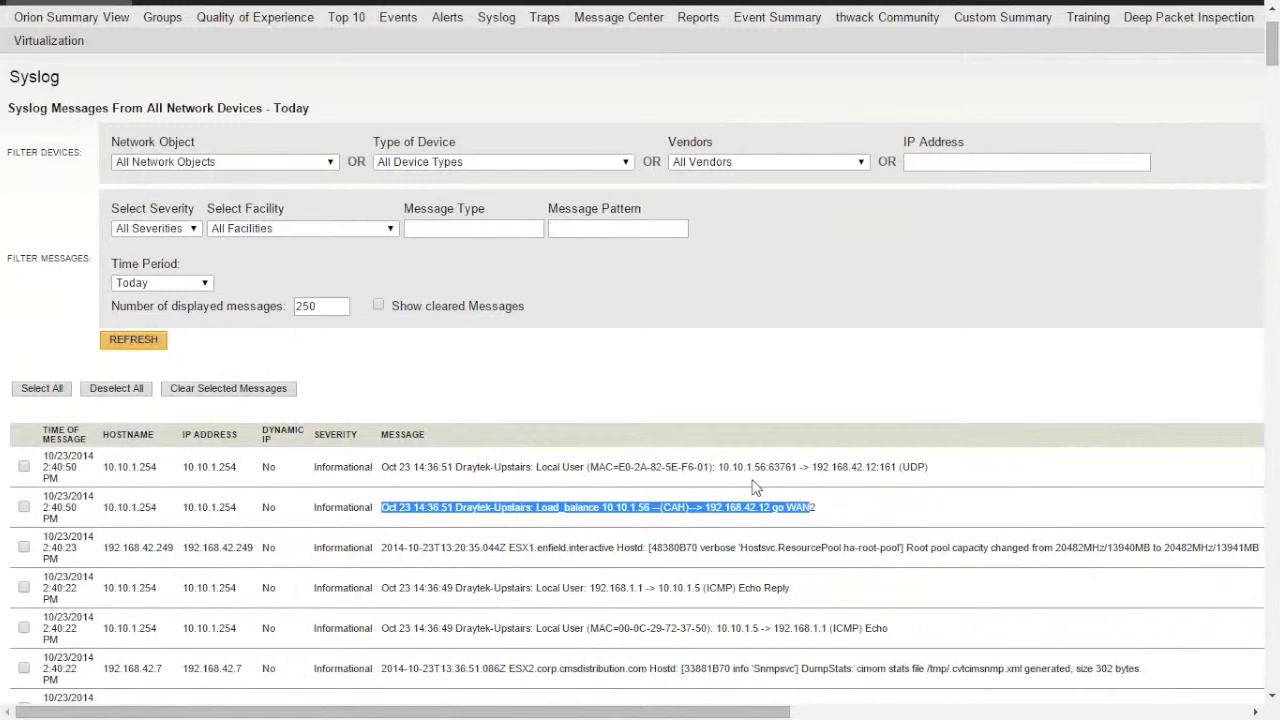
# Step: Open the Draytek-Upstairs node details from its syslog entry and review its interface utilization, last 10 syslog messages and last 25 traps
pyautogui.click(132, 468)
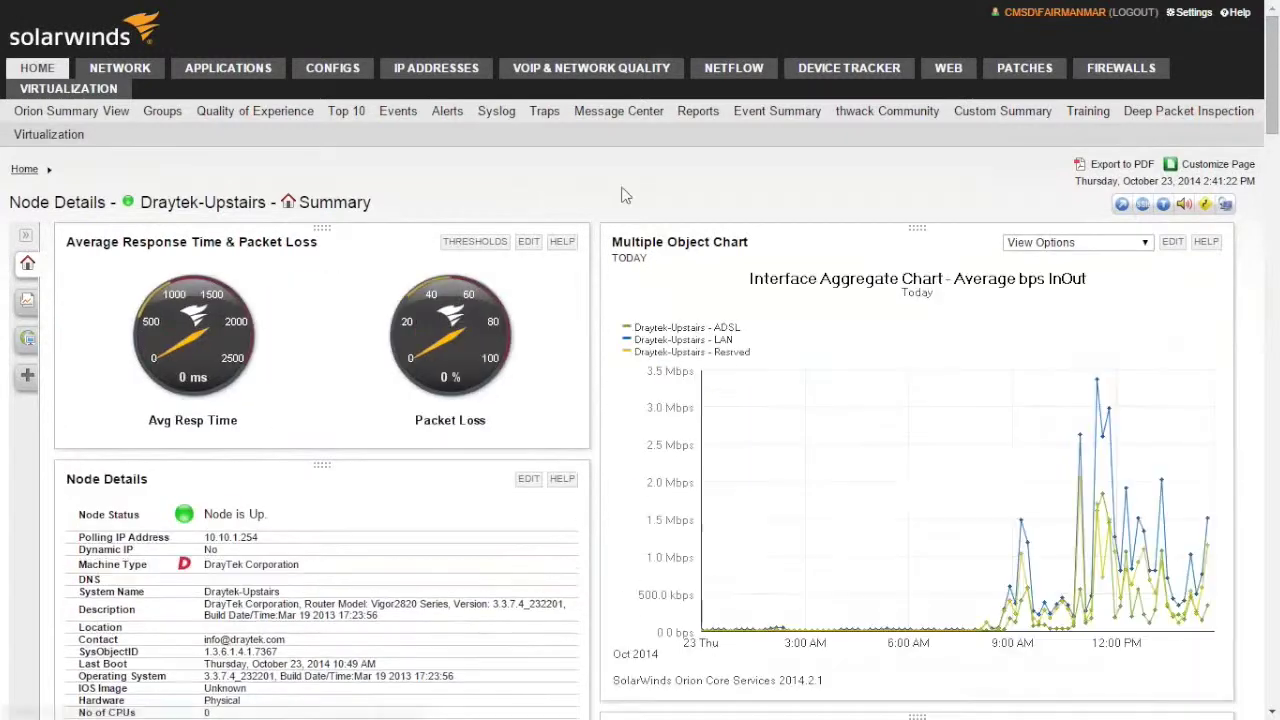
pyautogui.scroll(-10, 631, 196)
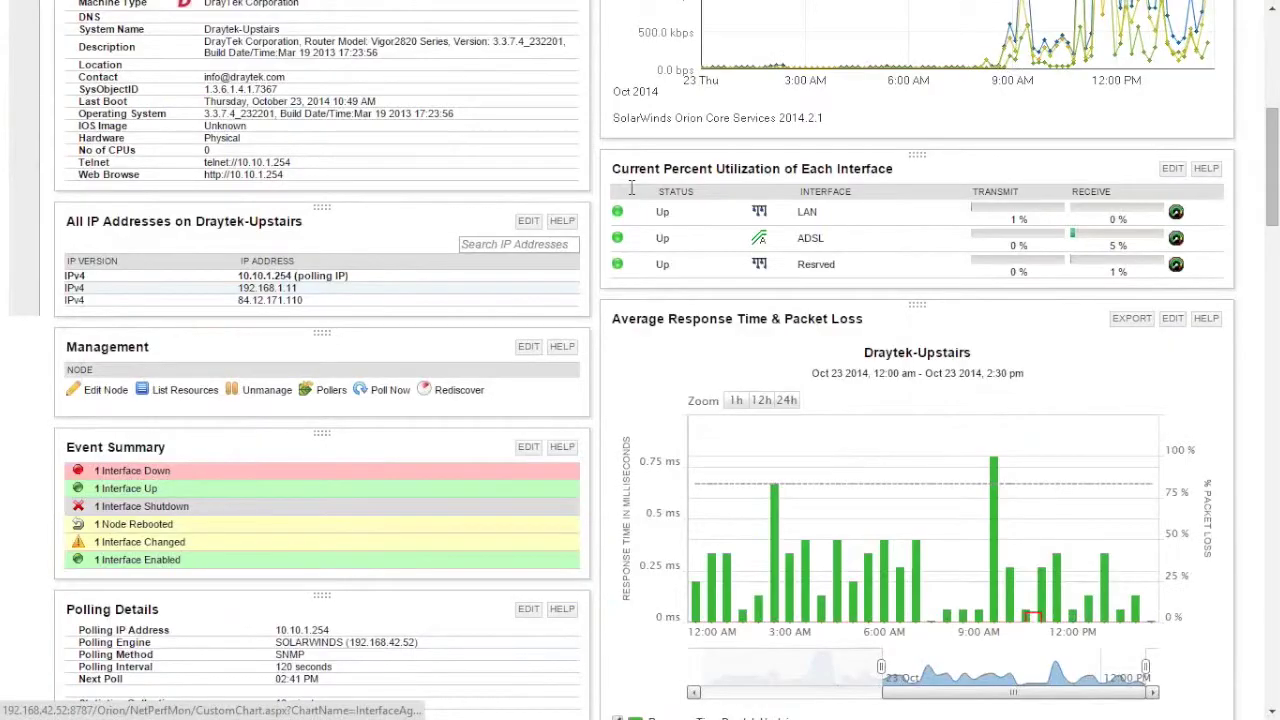
pyautogui.scroll(-2, 631, 196)
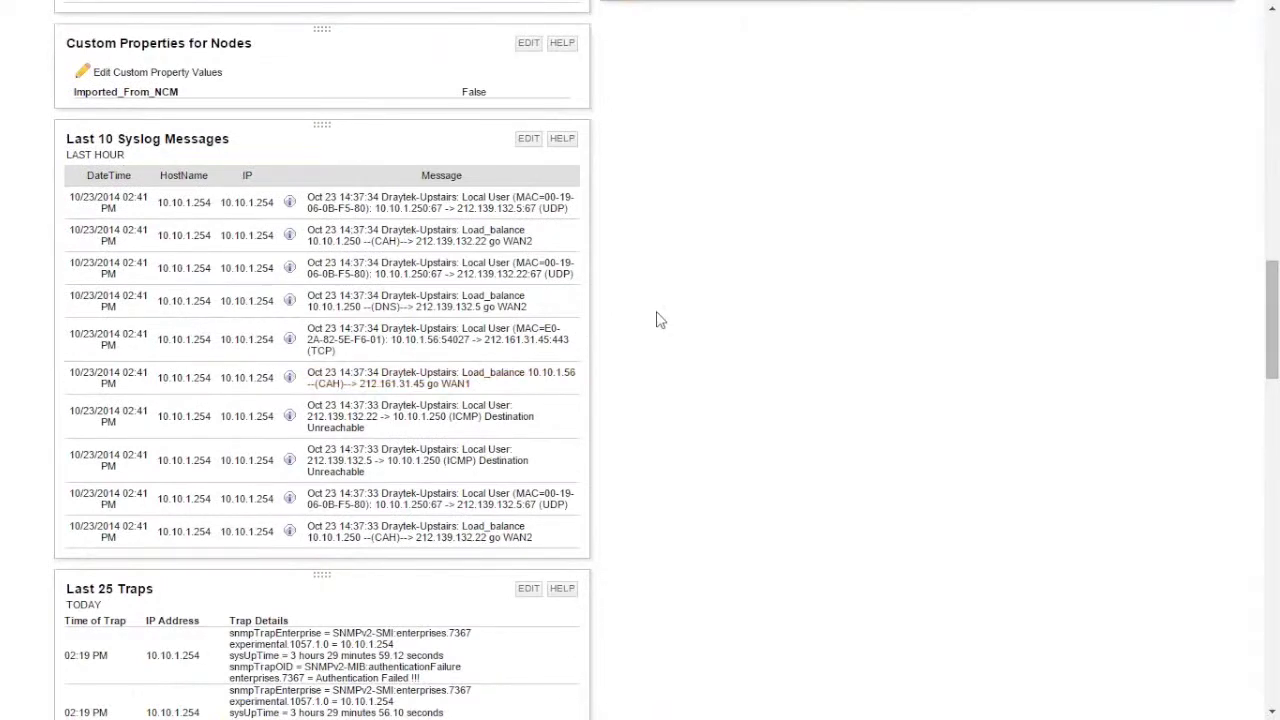
pyautogui.scroll(-1, 533, 305)
pyautogui.scroll(-3, 533, 305)
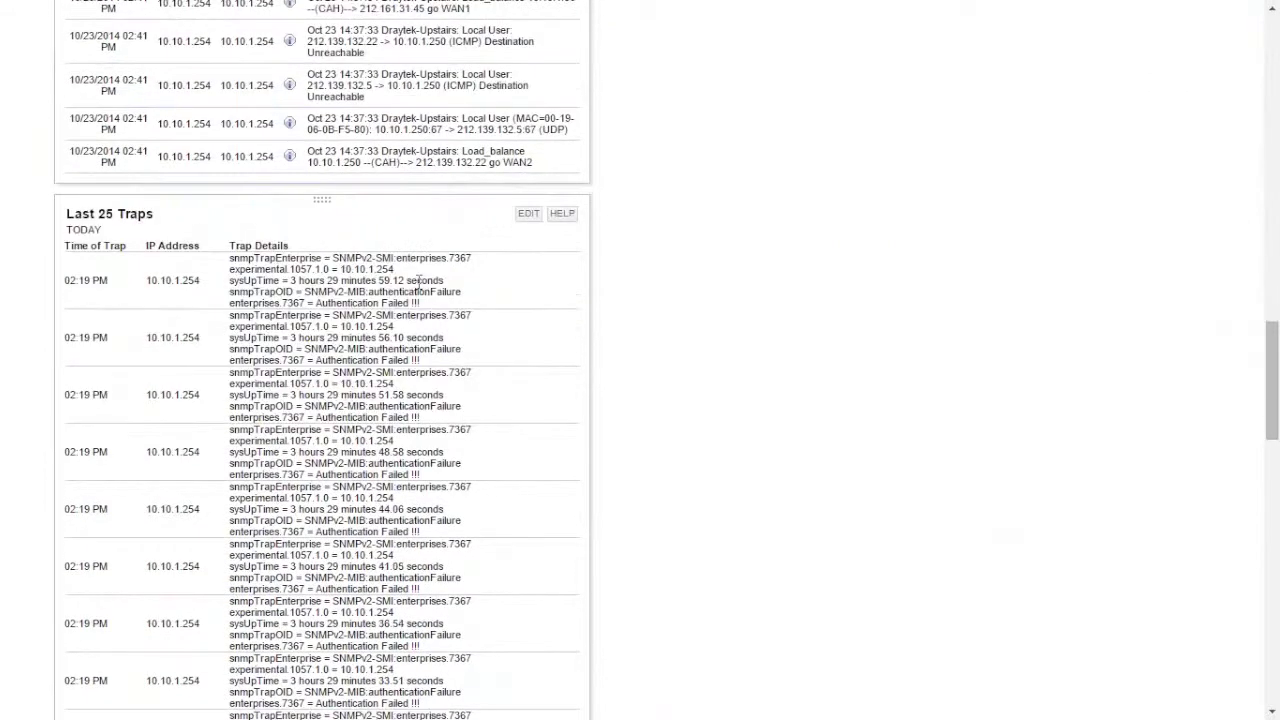
pyautogui.scroll(-1, 419, 280)
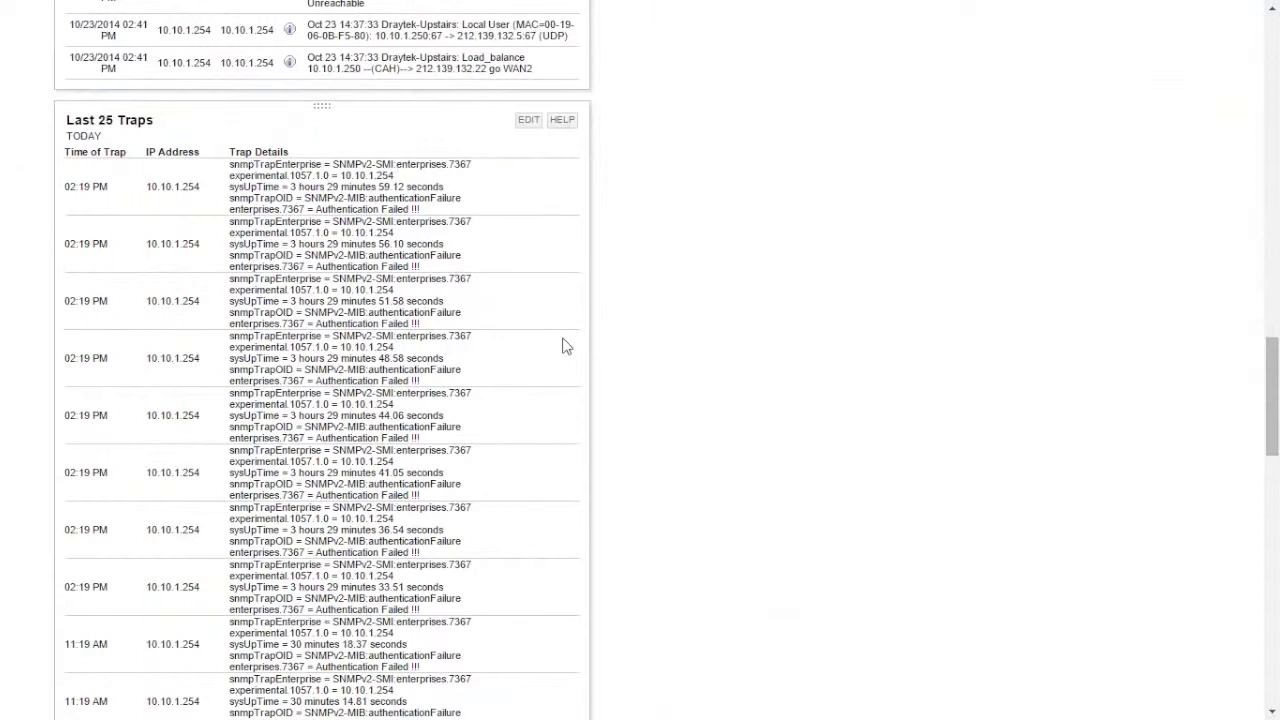
# Step: Open the web console's list of all reports
pyautogui.scroll(15, 566, 346)
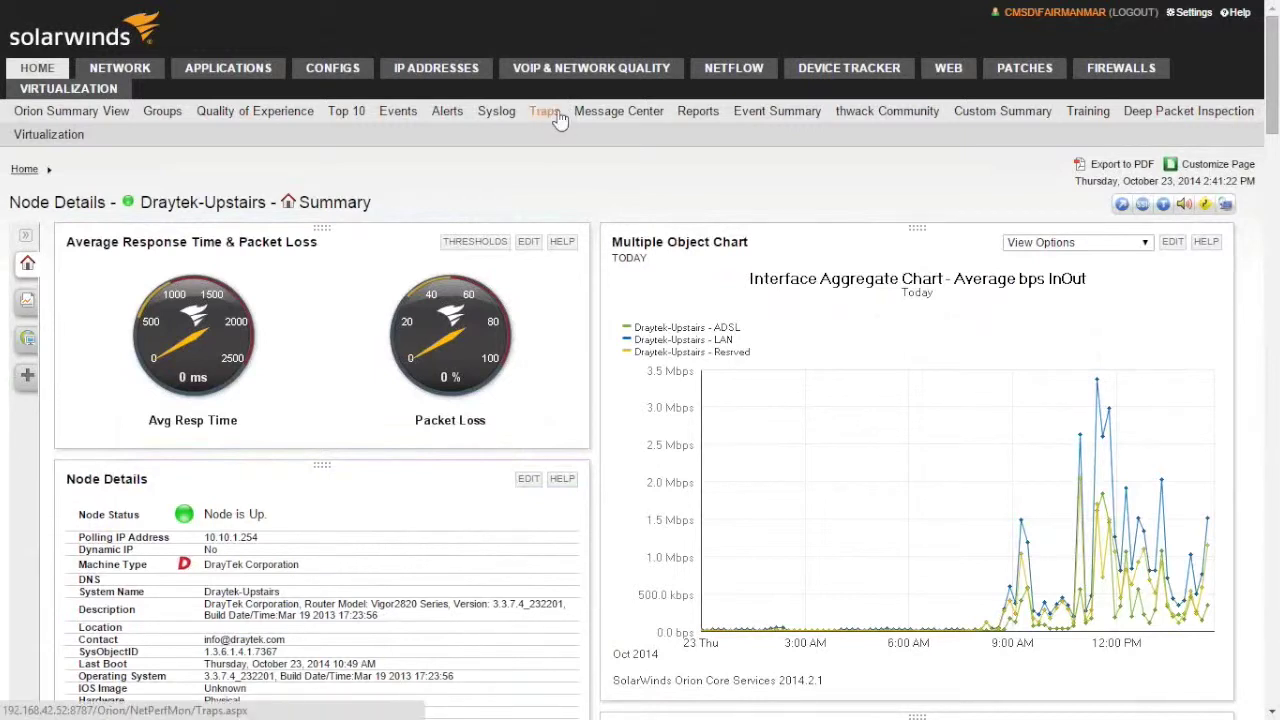
pyautogui.click(697, 113)
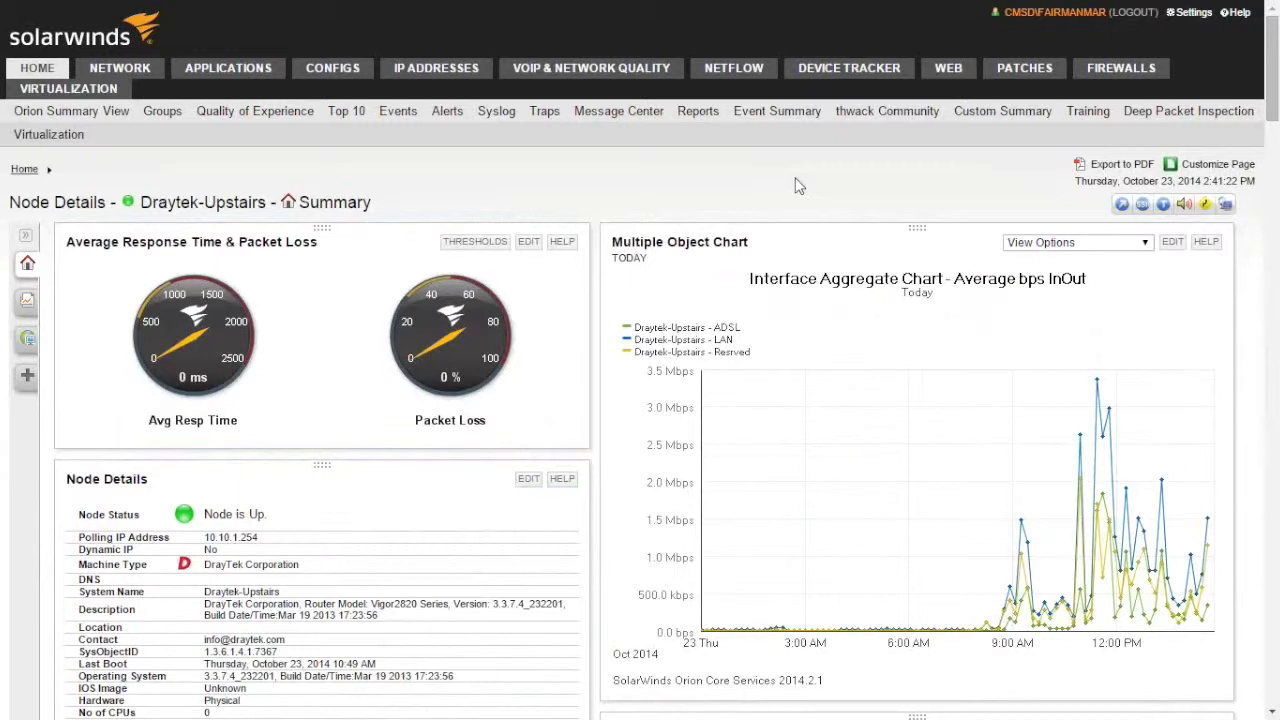
pyautogui.click(698, 118)
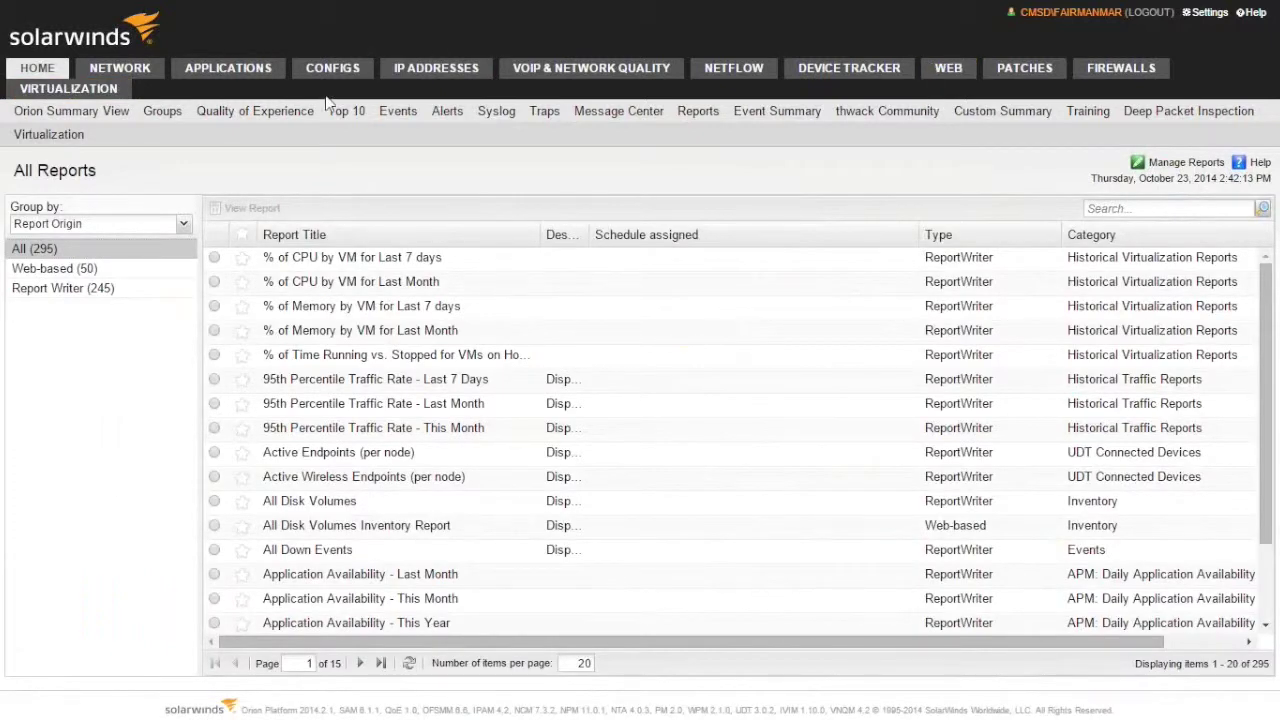
# Step: Search the report list for "avail"
pyautogui.click(1190, 207)
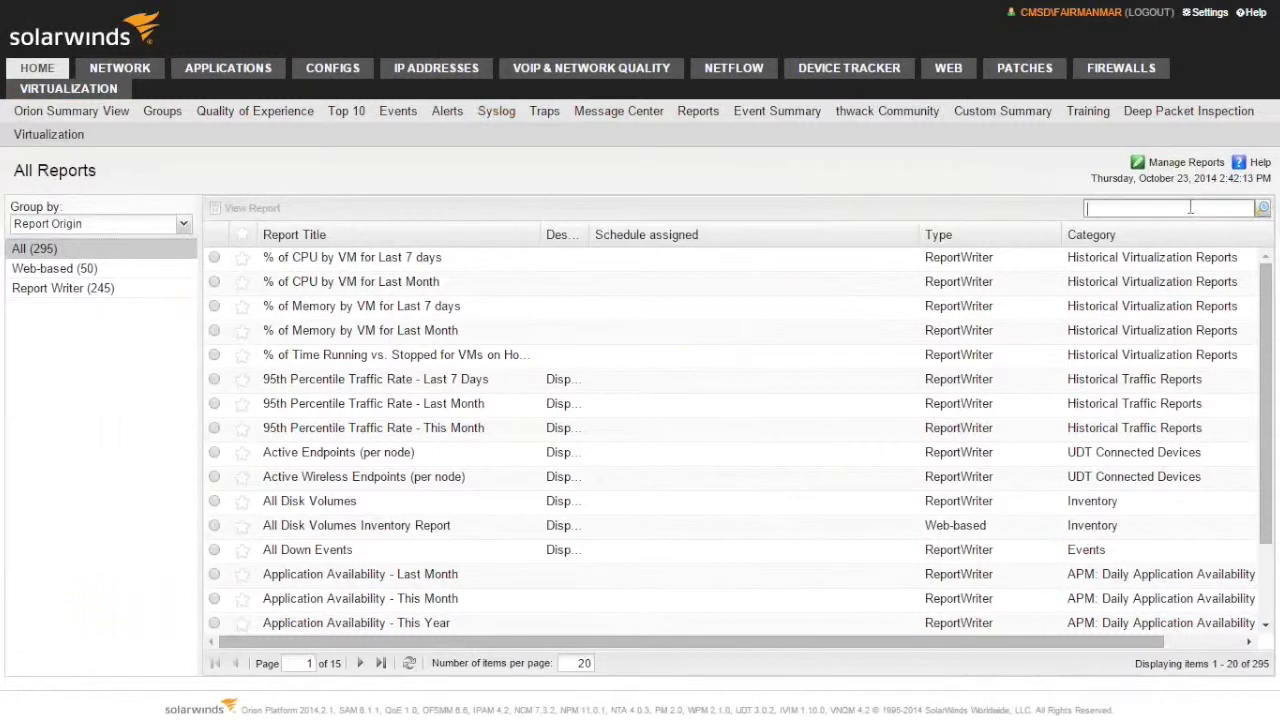
pyautogui.write('aa')
pyautogui.press('BackSpace')
pyautogui.press('BackSpace')
pyautogui.write('avail')
pyautogui.press('Return')
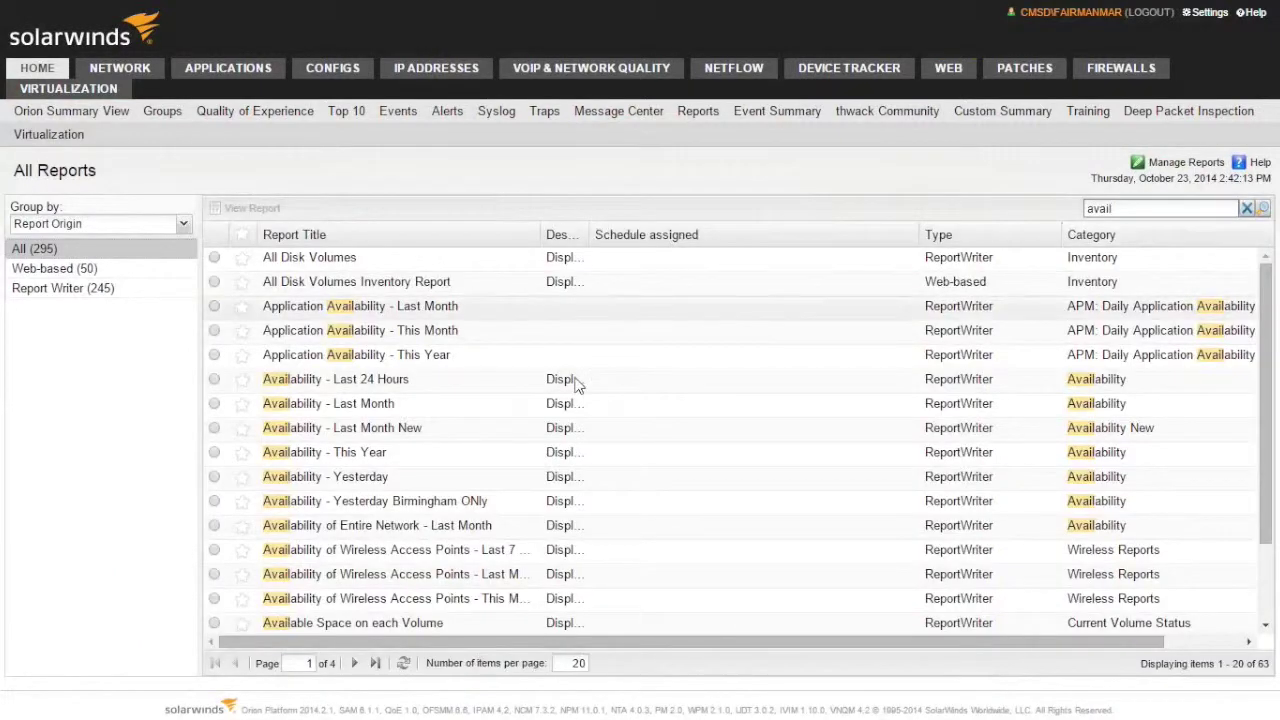
# Step: View the "Availability - Last Month" report from the filtered reports
pyautogui.scroll(-2, 640, 350)
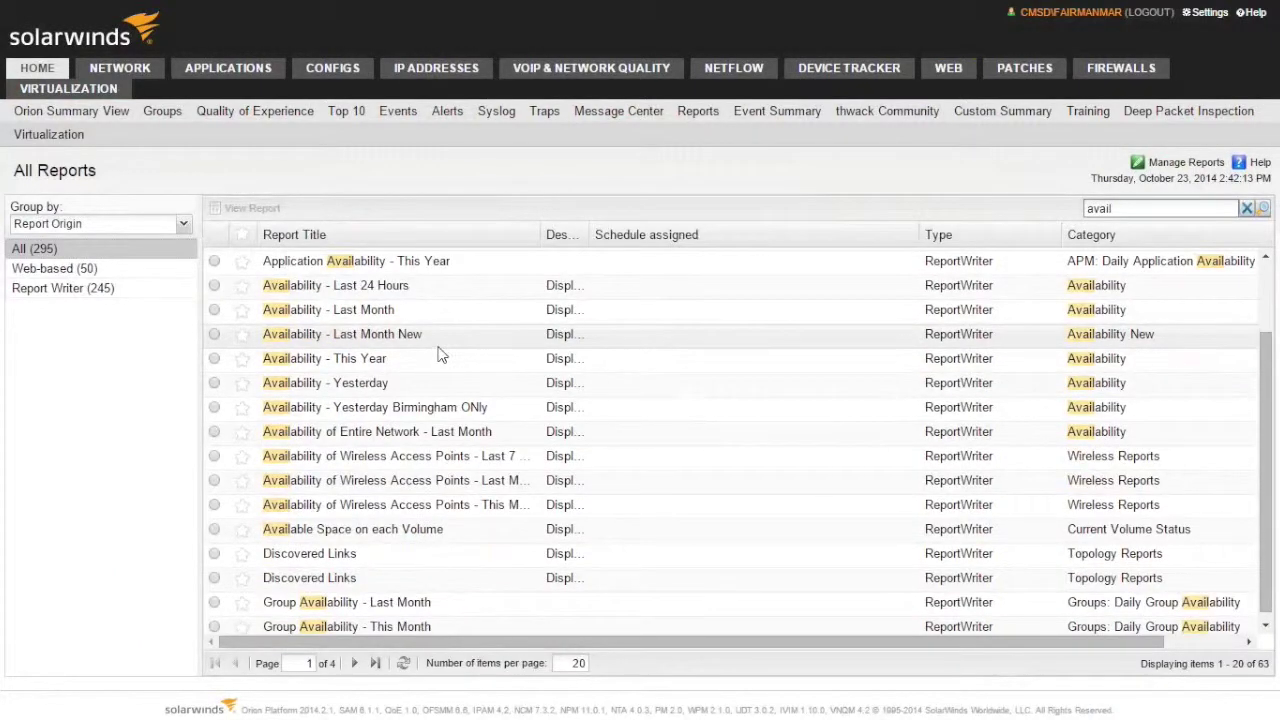
pyautogui.click(368, 313)
pyautogui.click(253, 210)
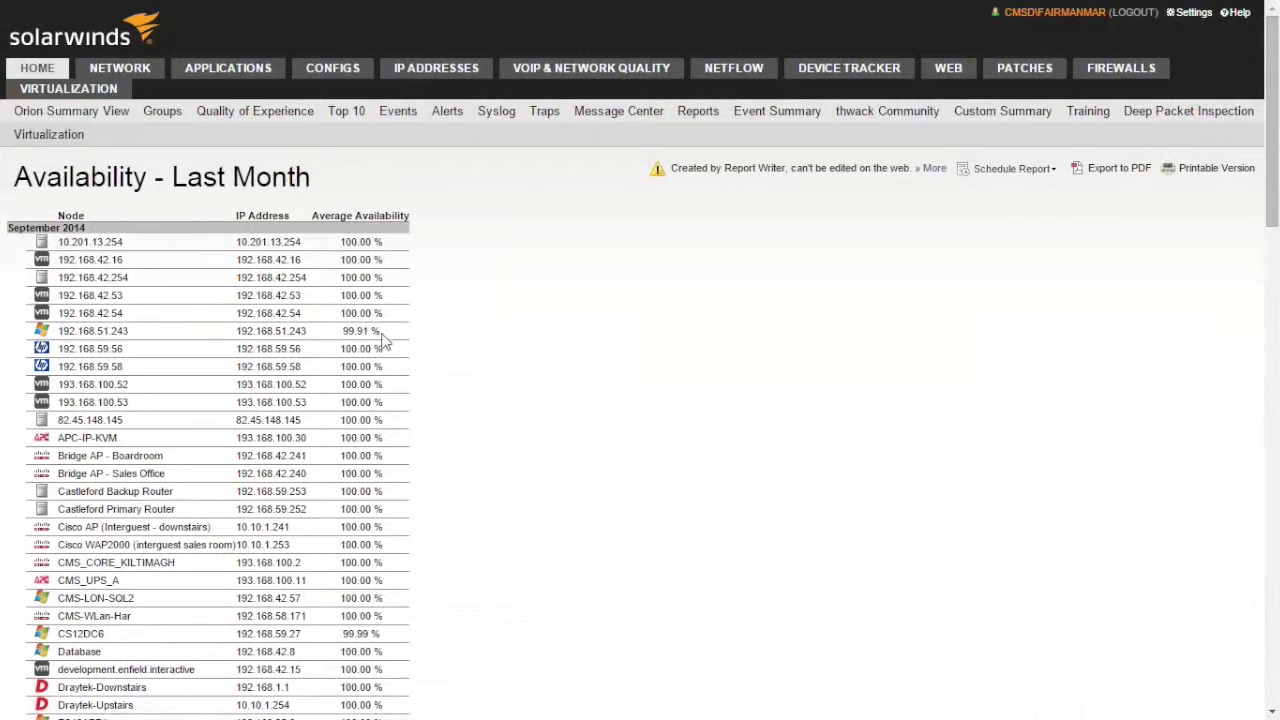
# Step: Review the nodes' average availability in the report and preview the status summary of node ES12ECCP1
pyautogui.scroll(-5, 448, 374)
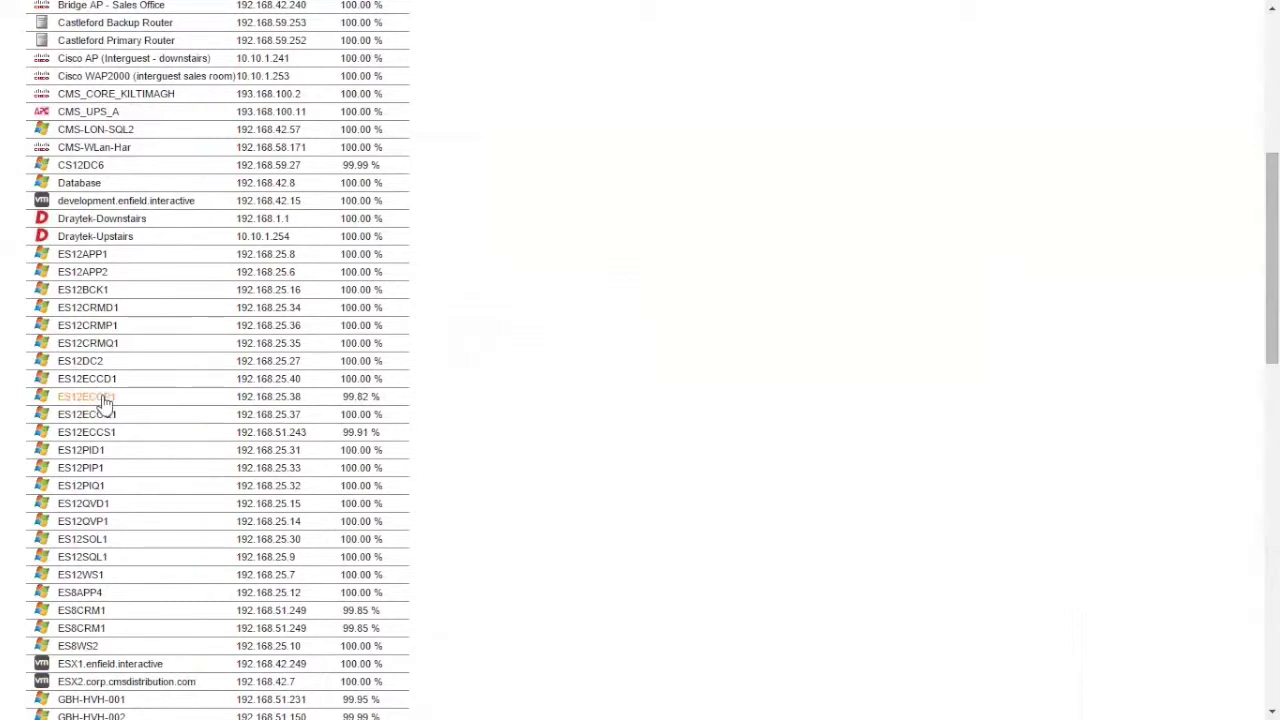
pyautogui.moveTo(115, 401)
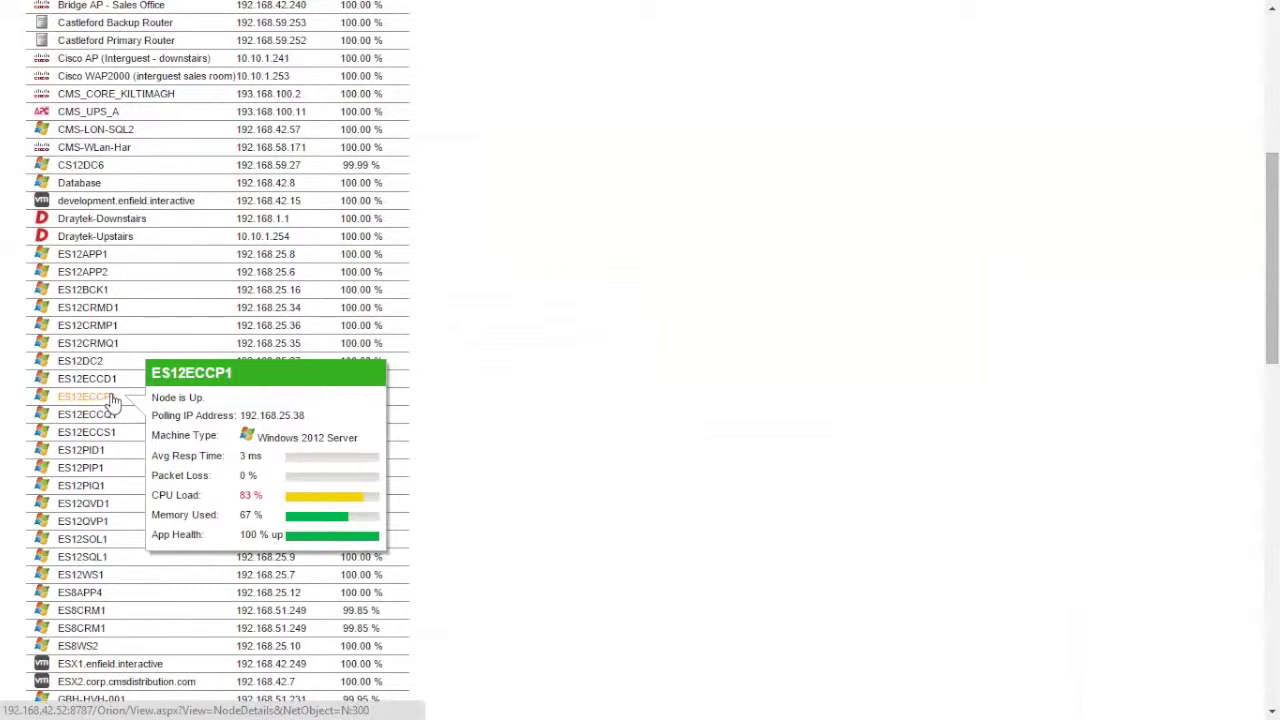
# Step: Leave the availability report for the Network section of the web console
pyautogui.scroll(2, 1207, 408)
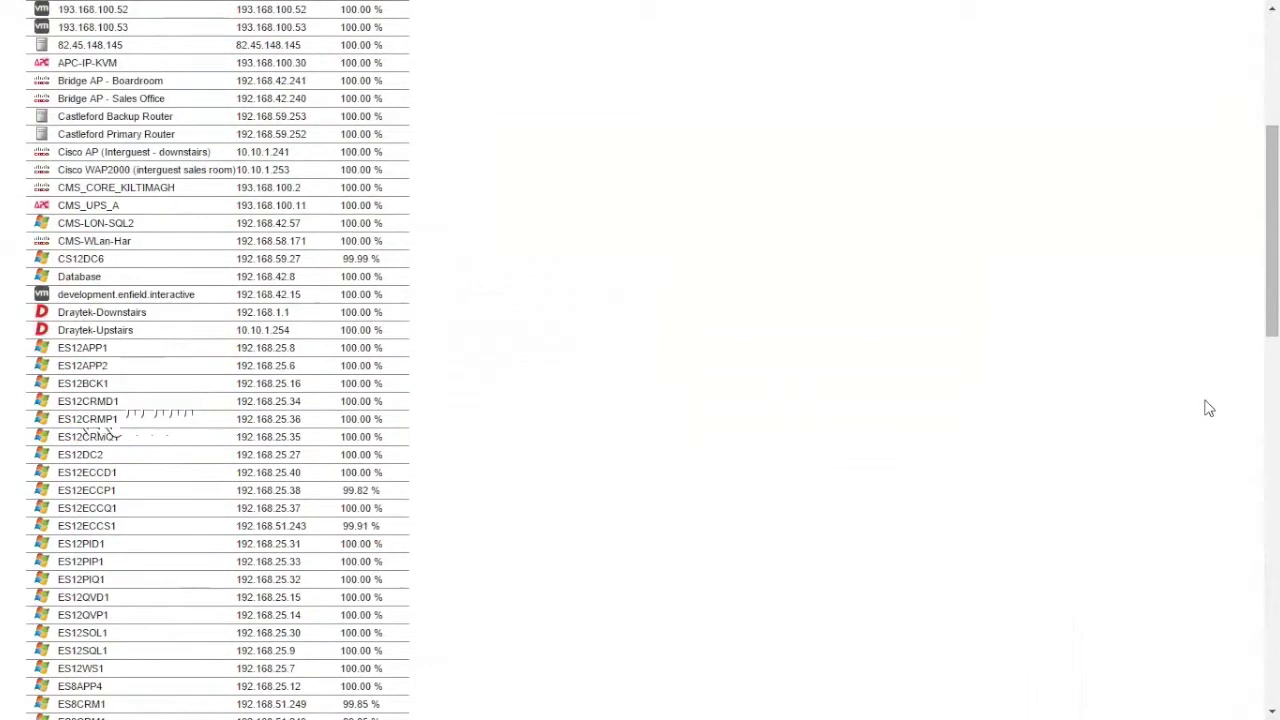
pyautogui.scroll(4, 1207, 408)
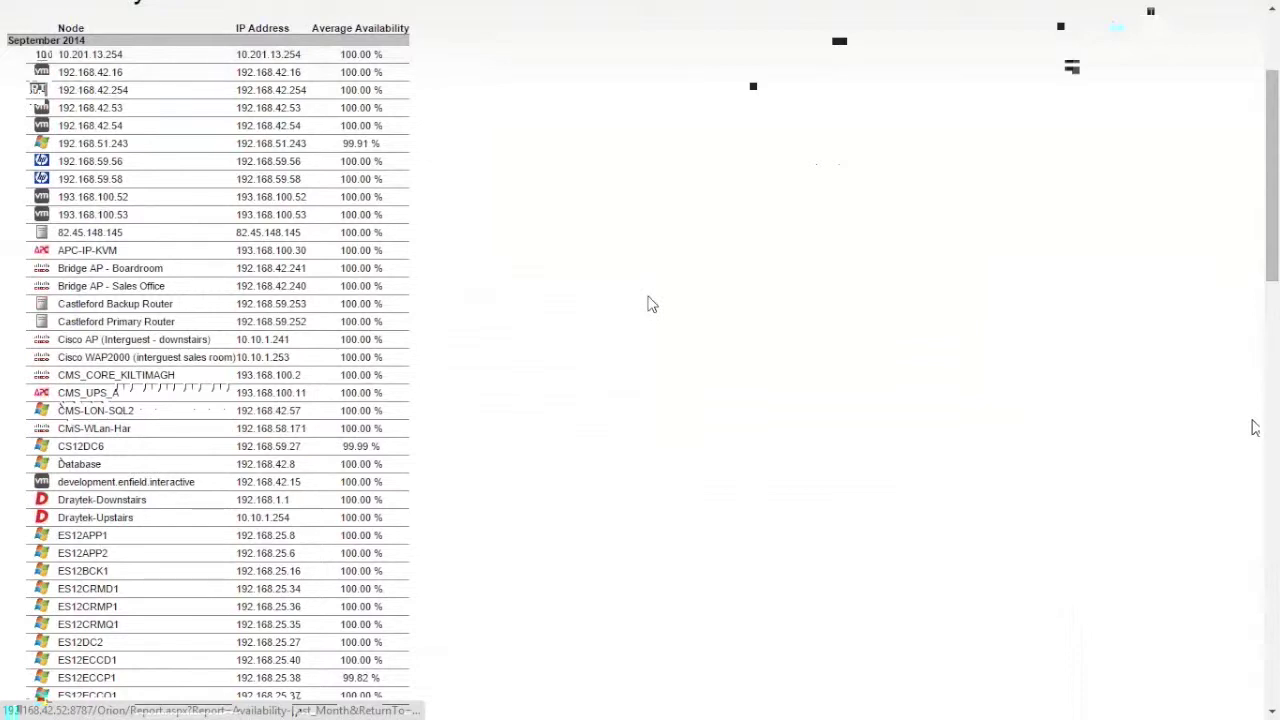
pyautogui.click(145, 87)
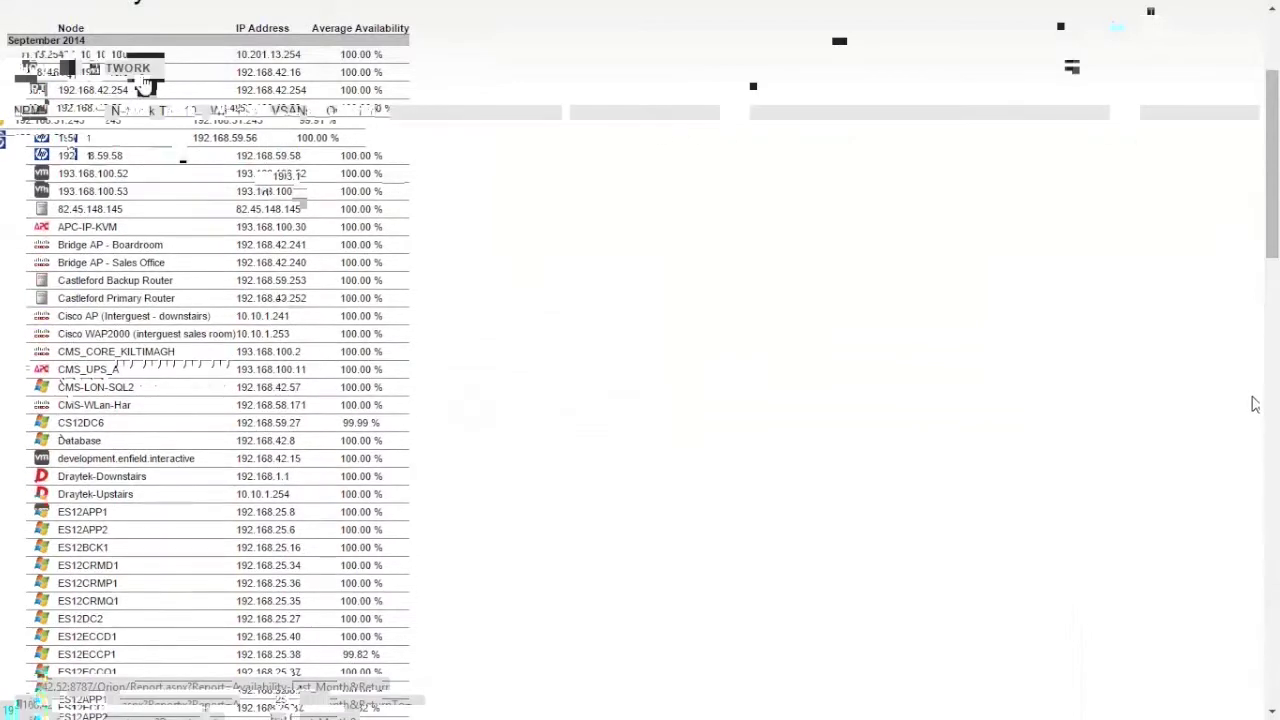